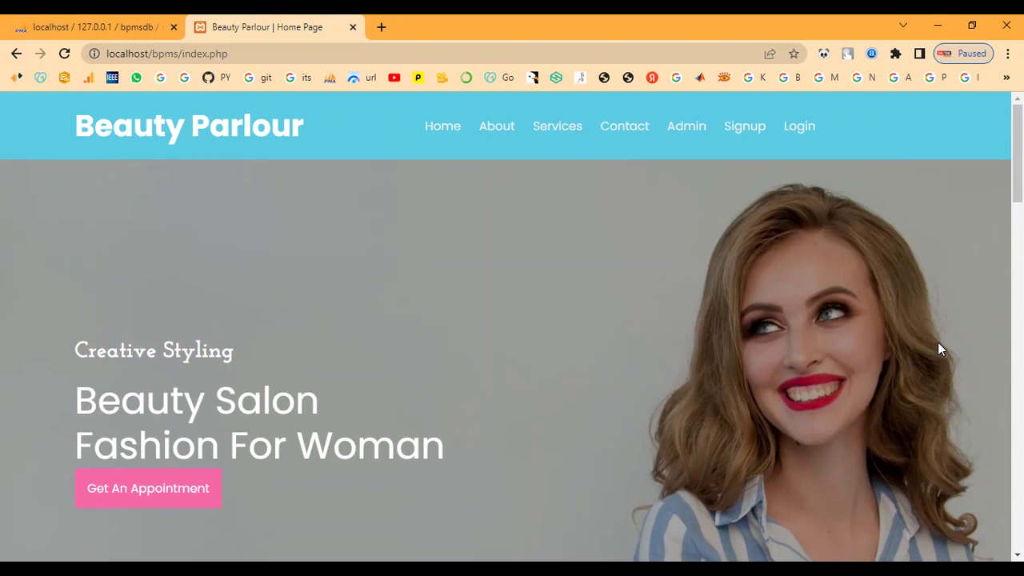
# - Scroll through the About Us page
pyautogui.click(497, 128)
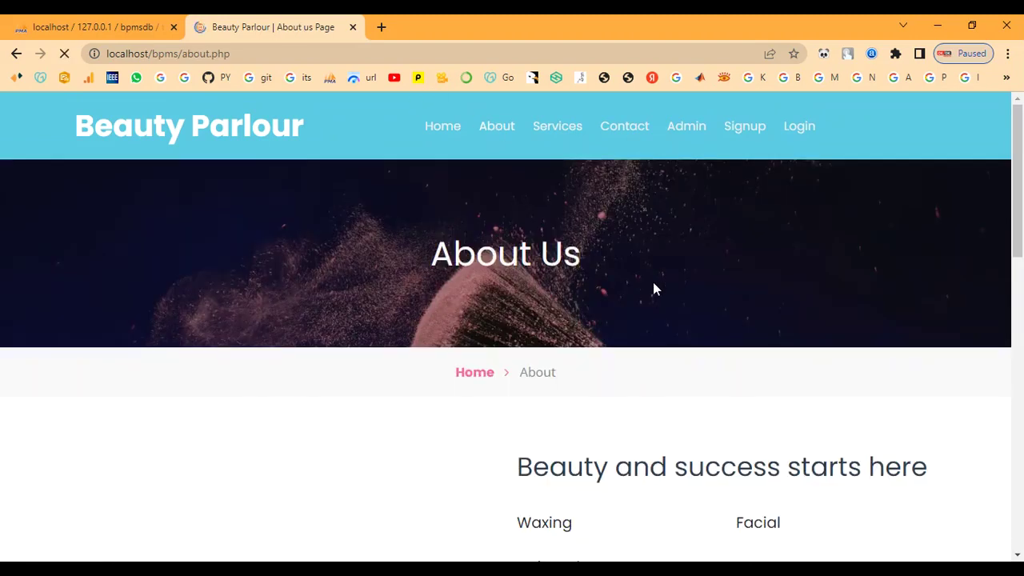
pyautogui.scroll(-5, 652, 284)
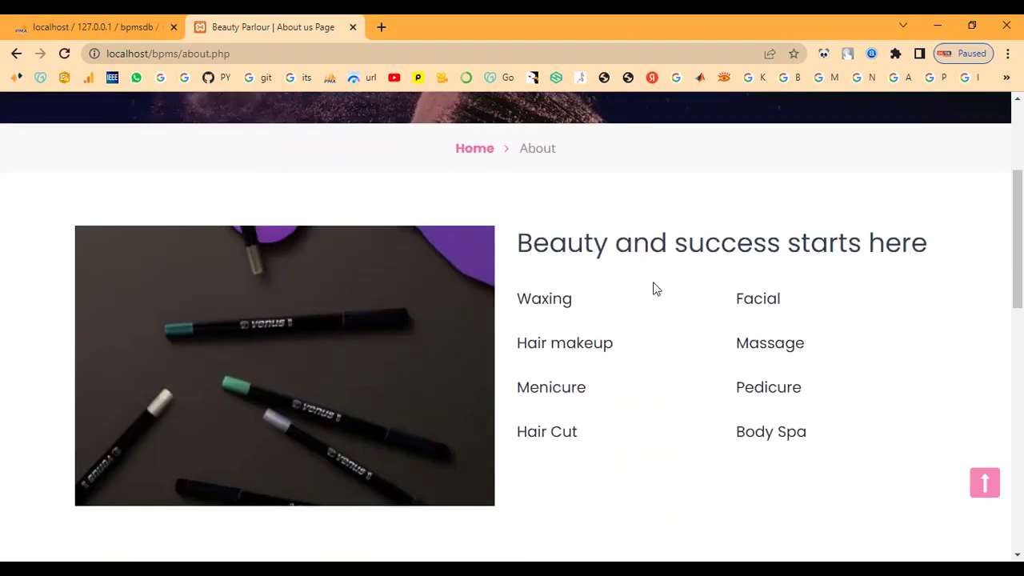
pyautogui.scroll(-7, 653, 288)
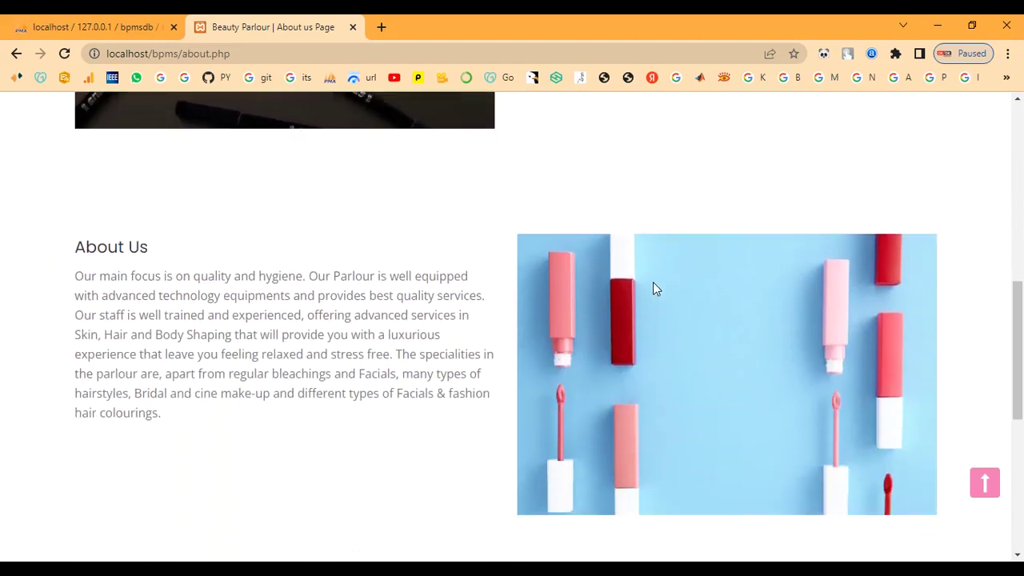
pyautogui.scroll(-3, 653, 287)
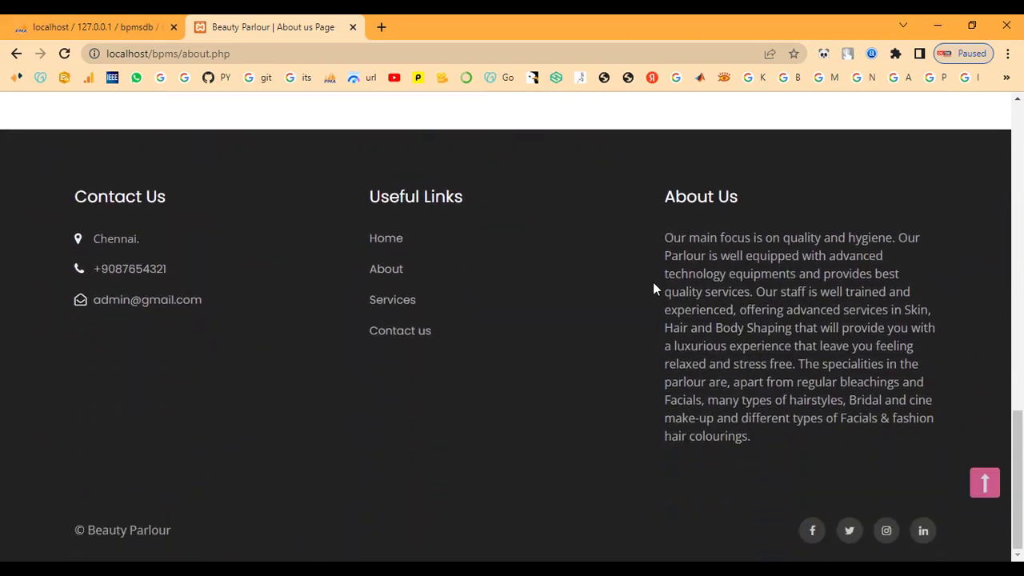
pyautogui.scroll(15, 652, 288)
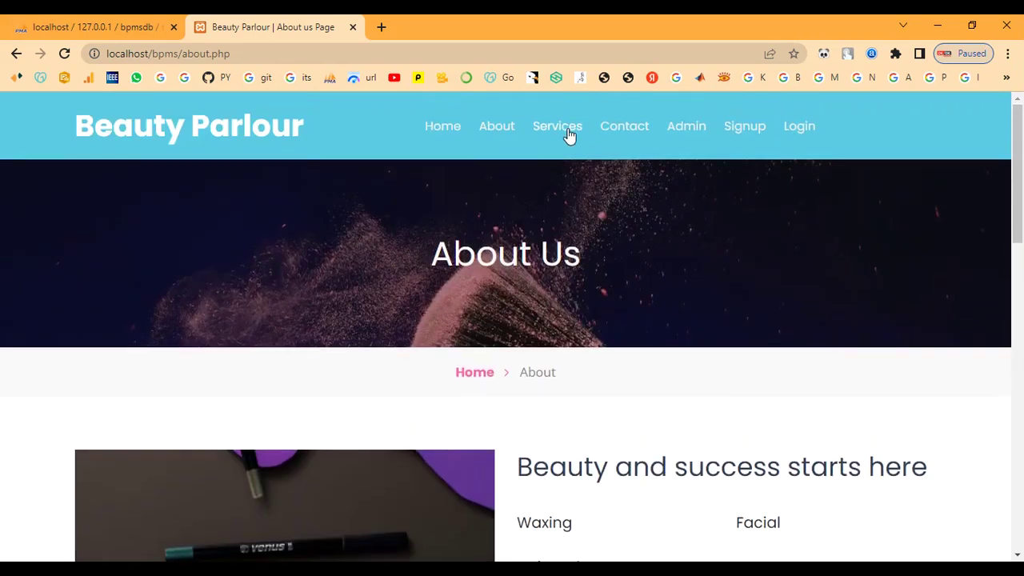
# - Browse the Our Service page's cards, such as O3 Facial and Layer Haircut, with prices
pyautogui.click(568, 132)
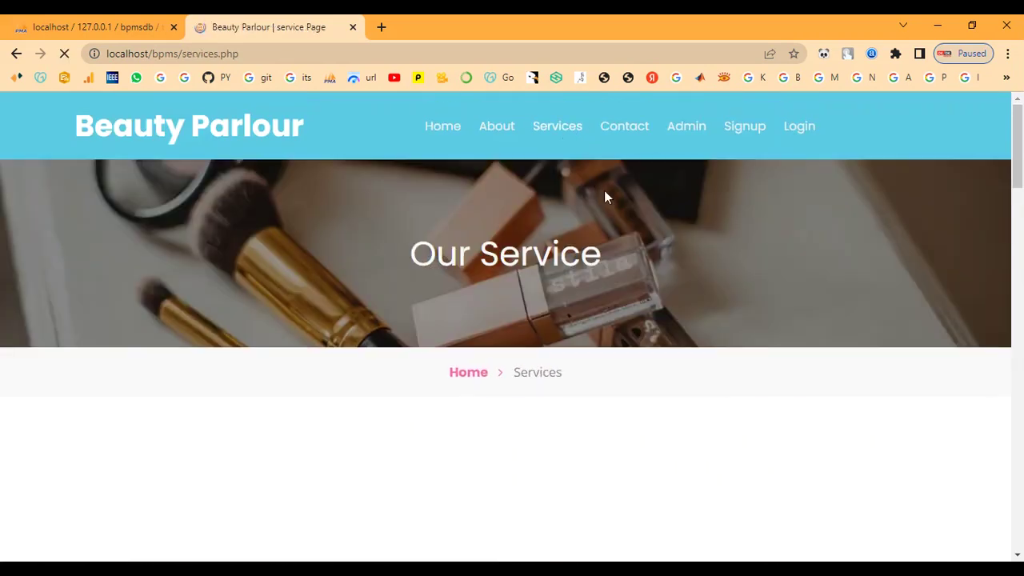
pyautogui.scroll(-4, 693, 280)
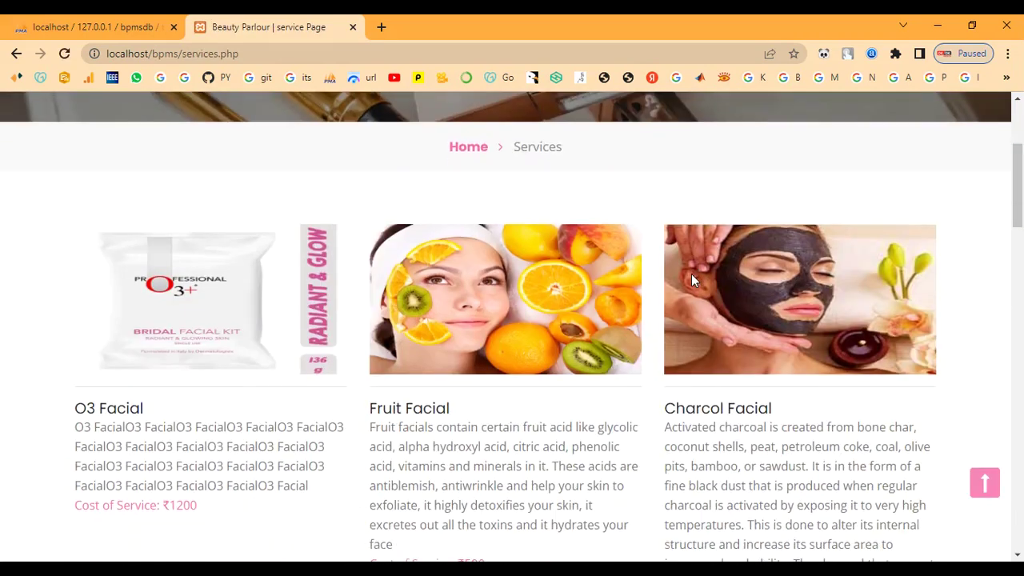
pyautogui.scroll(-4, 691, 273)
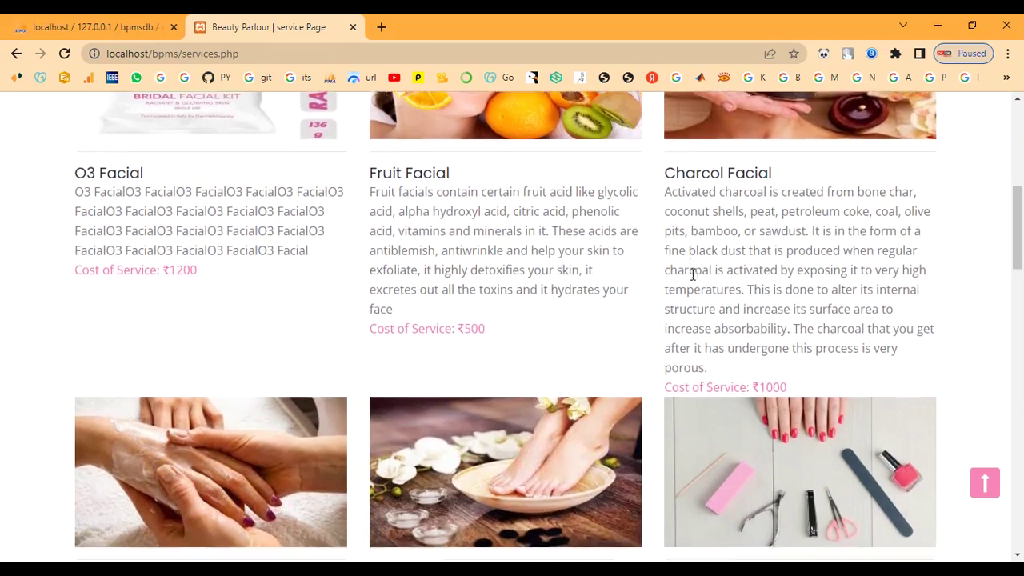
pyautogui.scroll(-1, 692, 279)
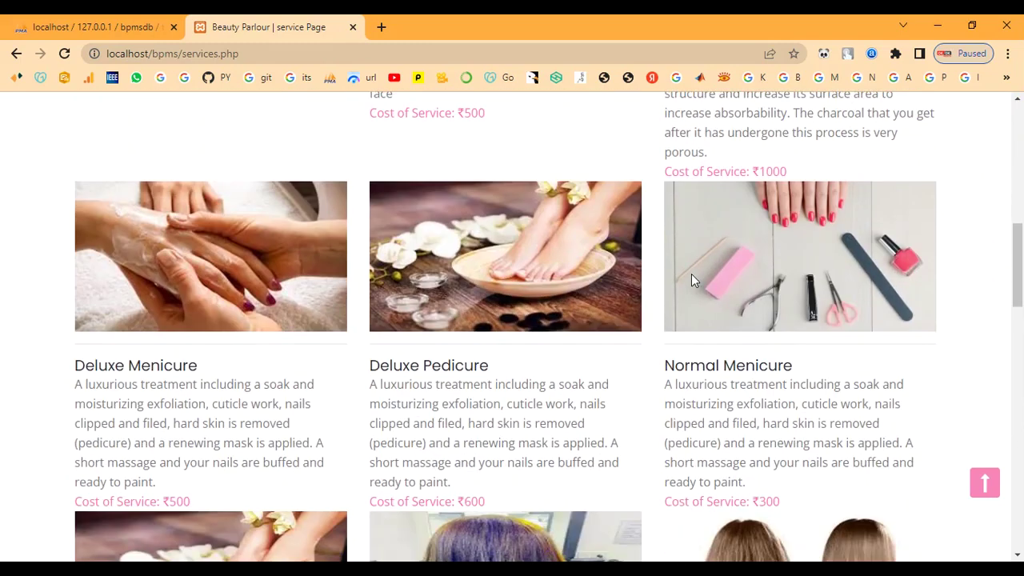
pyautogui.scroll(-4, 693, 280)
pyautogui.scroll(-5, 691, 273)
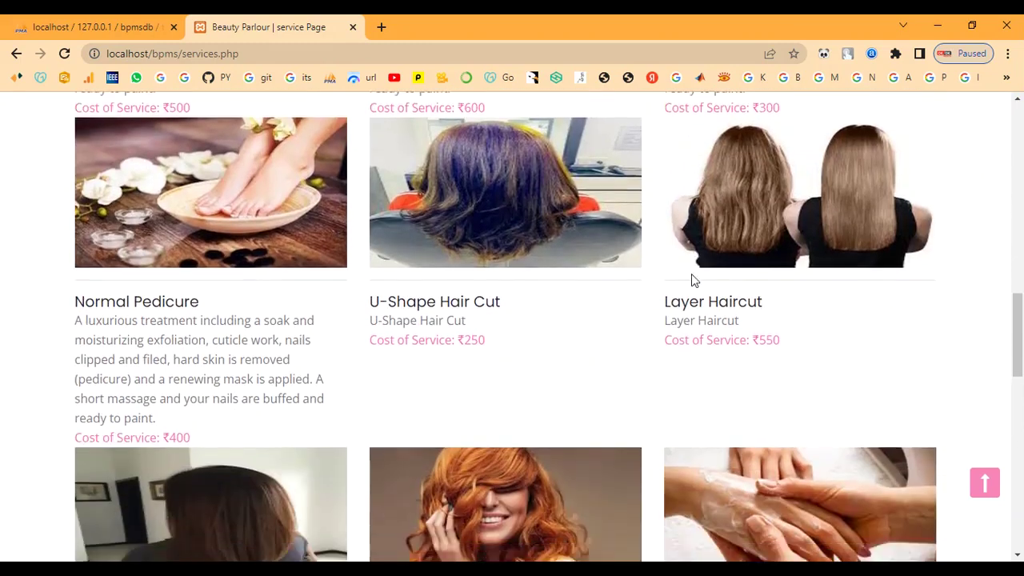
pyautogui.scroll(-6, 691, 280)
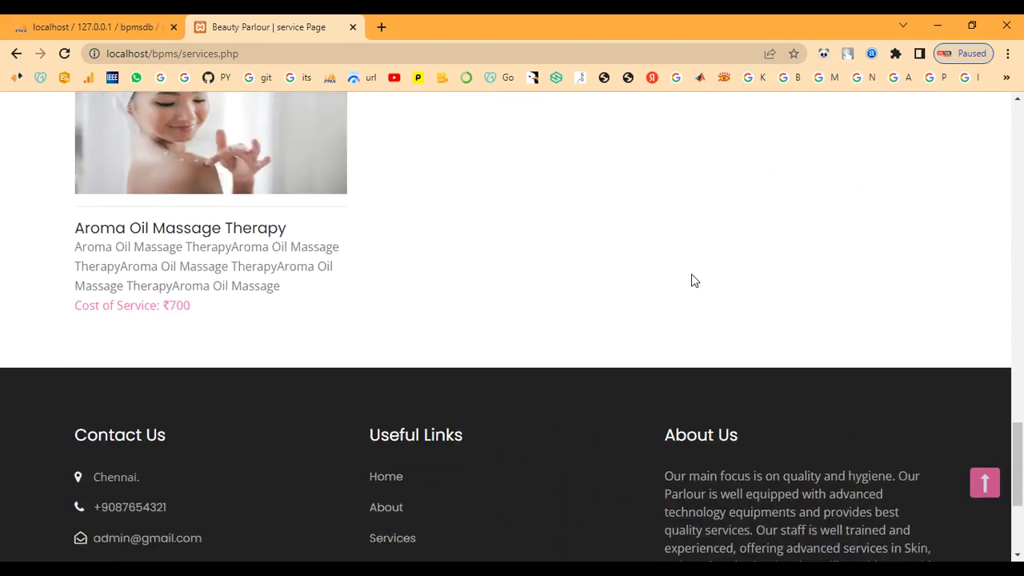
pyautogui.scroll(3, 691, 280)
pyautogui.scroll(10, 691, 273)
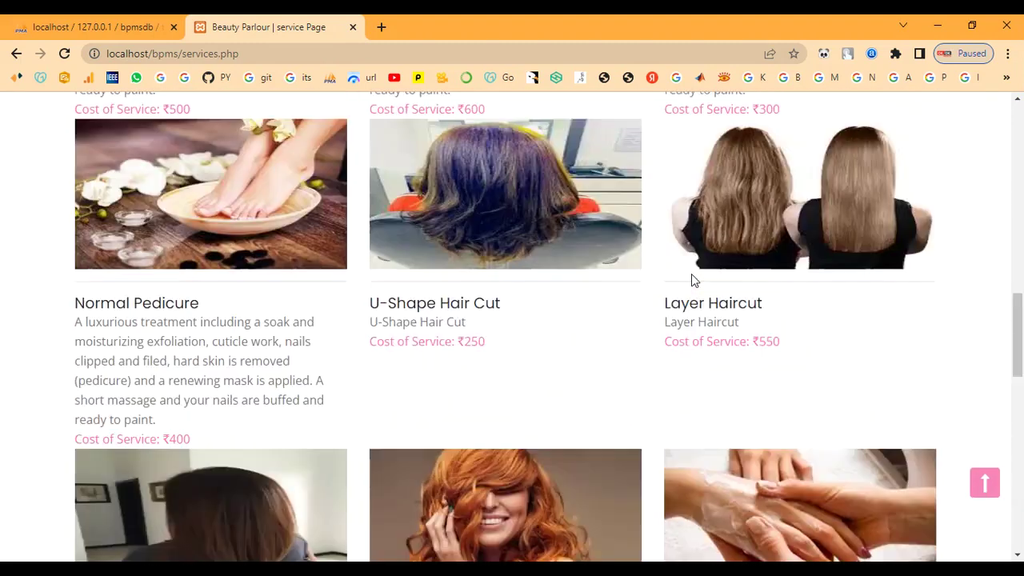
pyautogui.scroll(7, 692, 279)
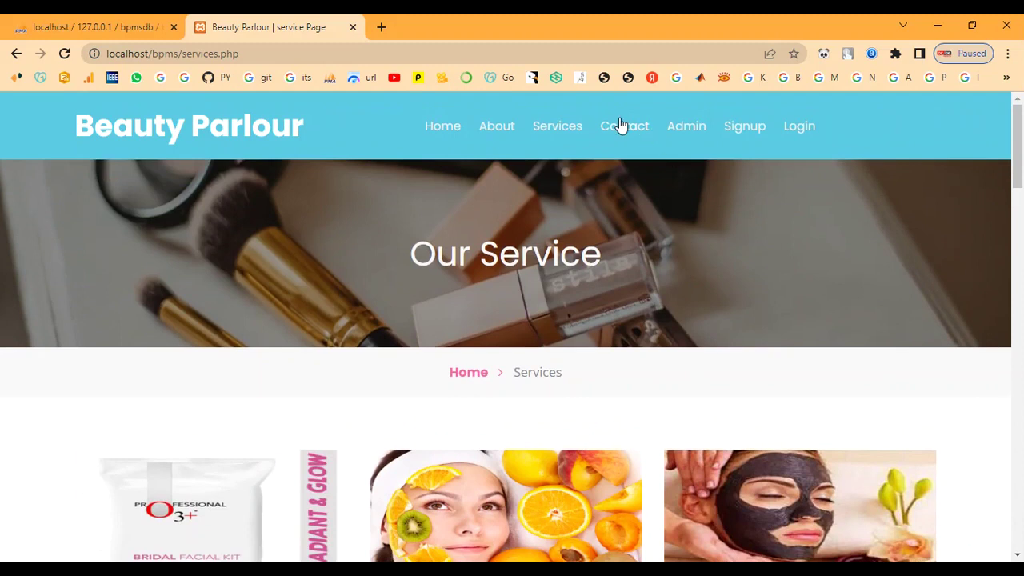
# - Look over the Contact Us page and its enquiry form
pyautogui.click(620, 126)
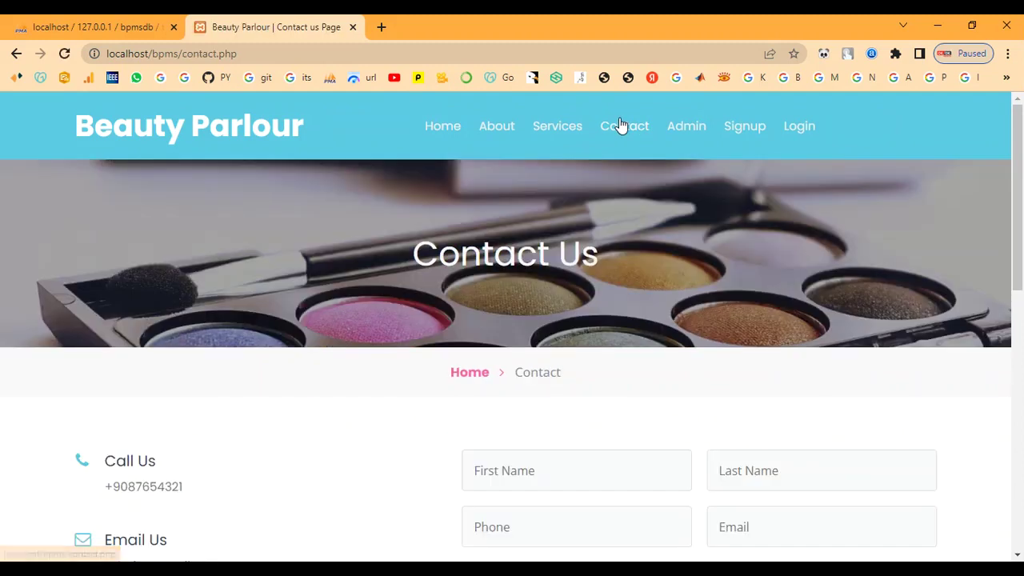
pyautogui.scroll(-3, 640, 297)
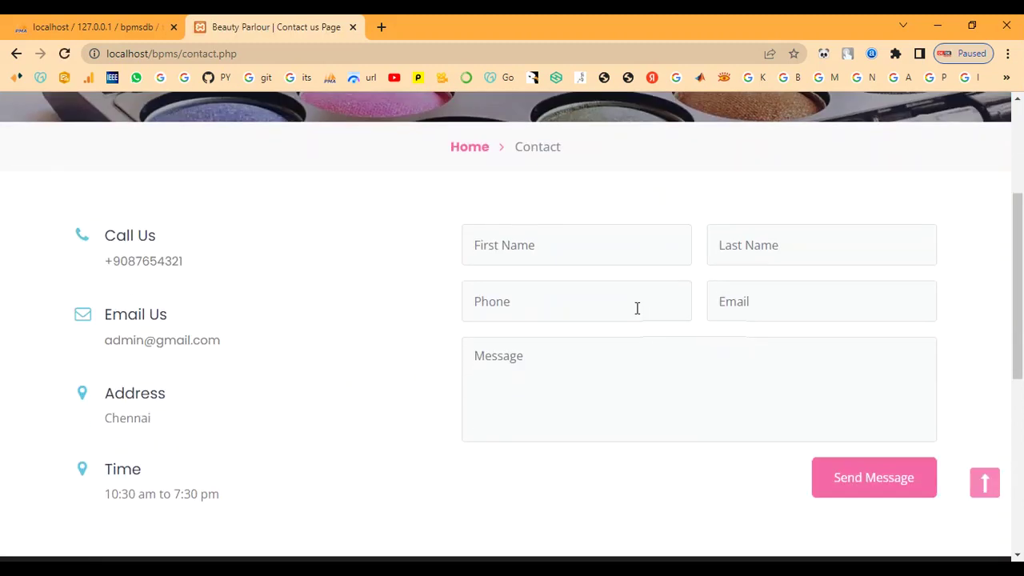
pyautogui.scroll(-5, 637, 308)
pyautogui.scroll(3, 636, 308)
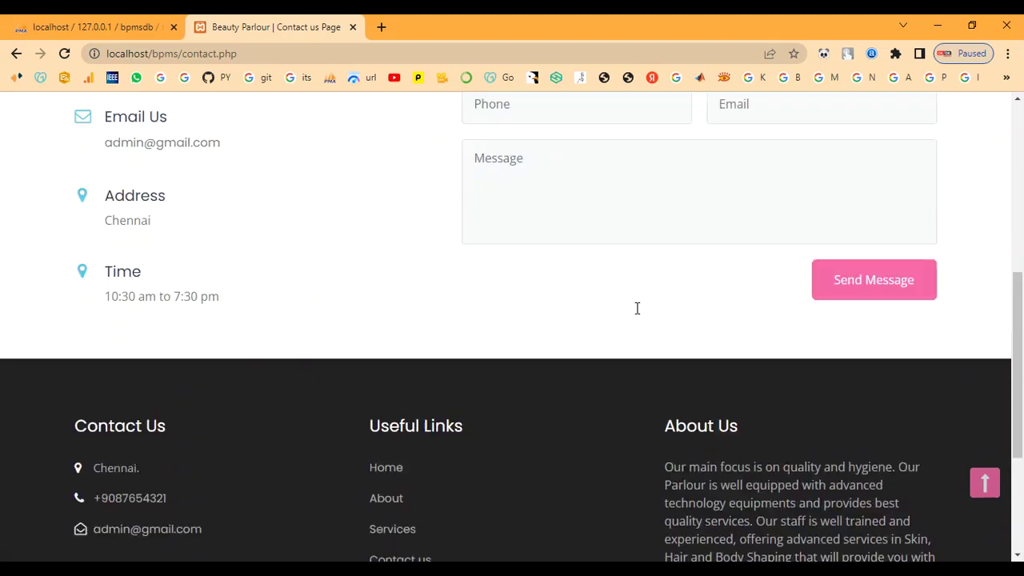
pyautogui.scroll(5, 637, 308)
# - Sign in as admin with the admin username and password, declining Chrome's password save
pyautogui.click(688, 125)
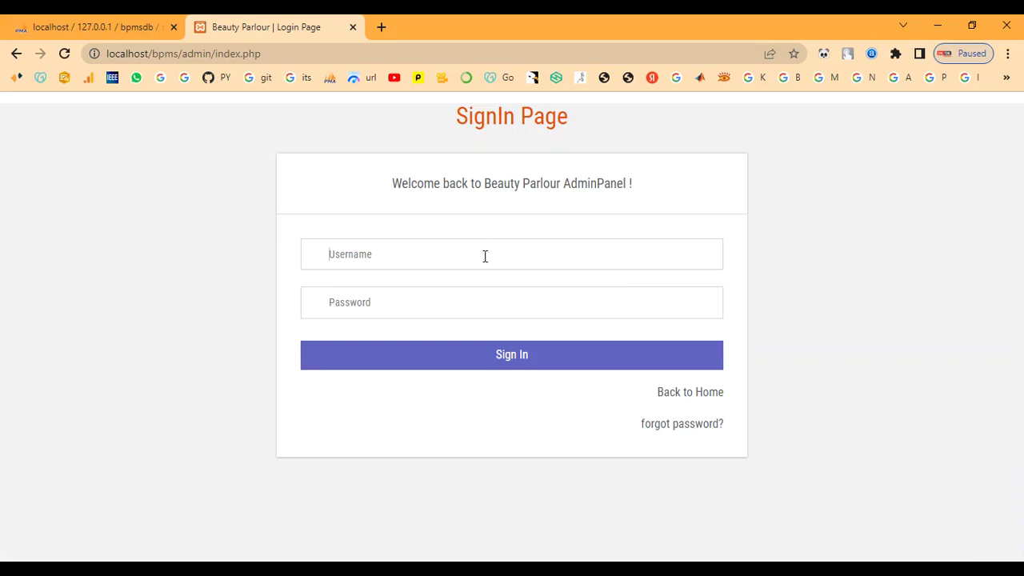
pyautogui.click(485, 256)
pyautogui.write('admin')
pyautogui.press('Tab')
pyautogui.write('Te')
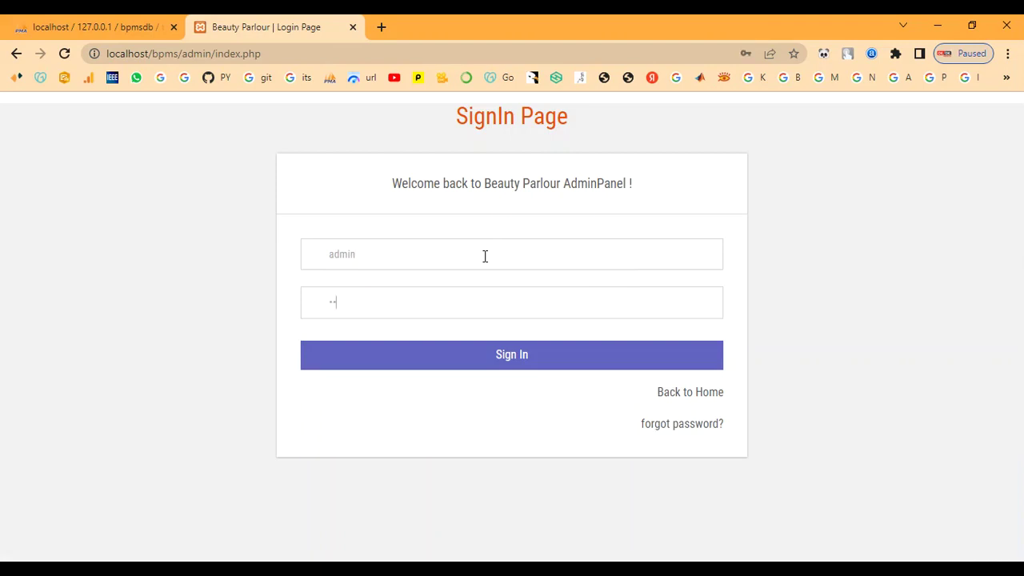
pyautogui.click(453, 355)
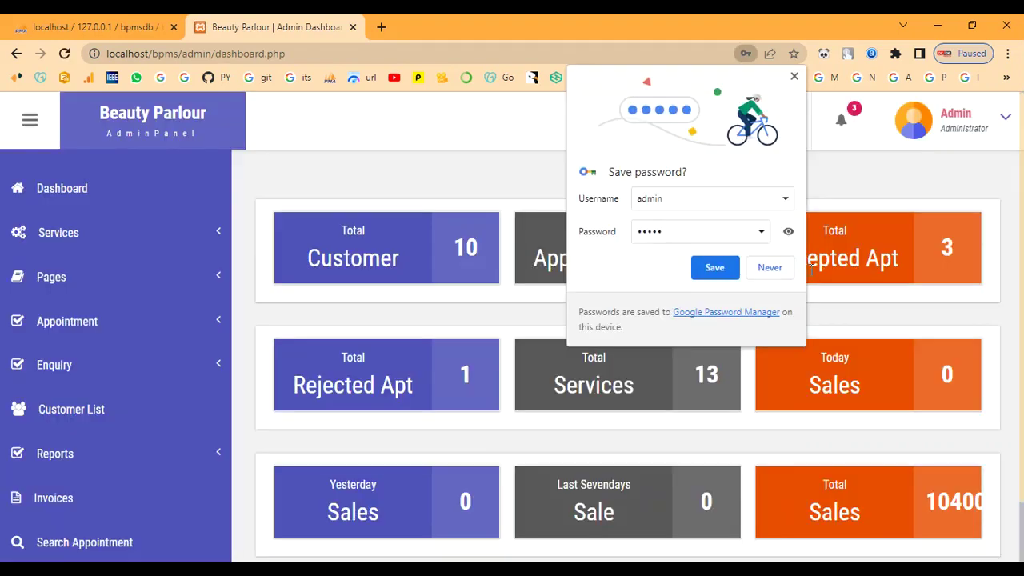
pyautogui.click(780, 268)
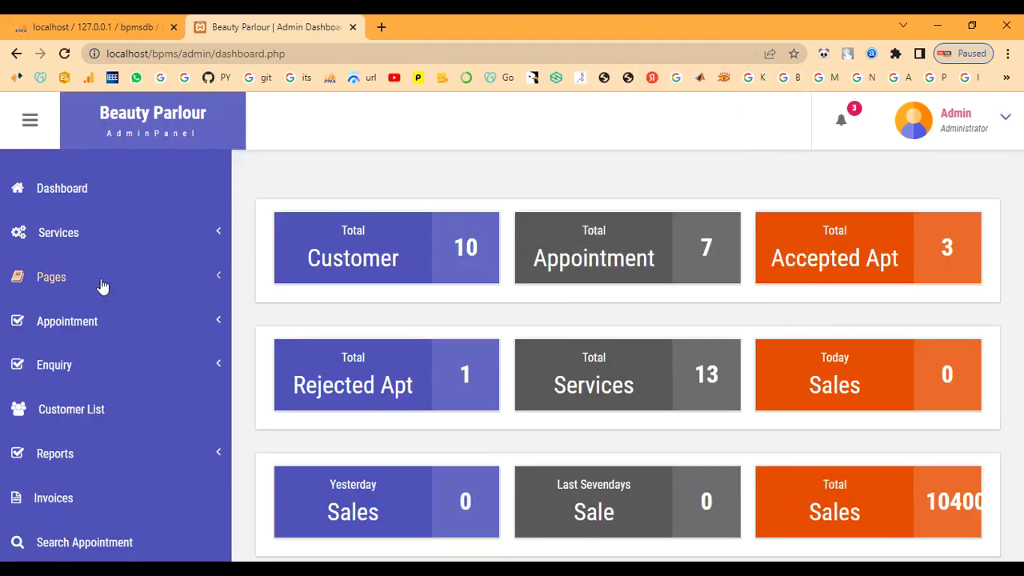
# - Review the Manage Services table, then open Add Services with the Service Name field focused
pyautogui.click(85, 241)
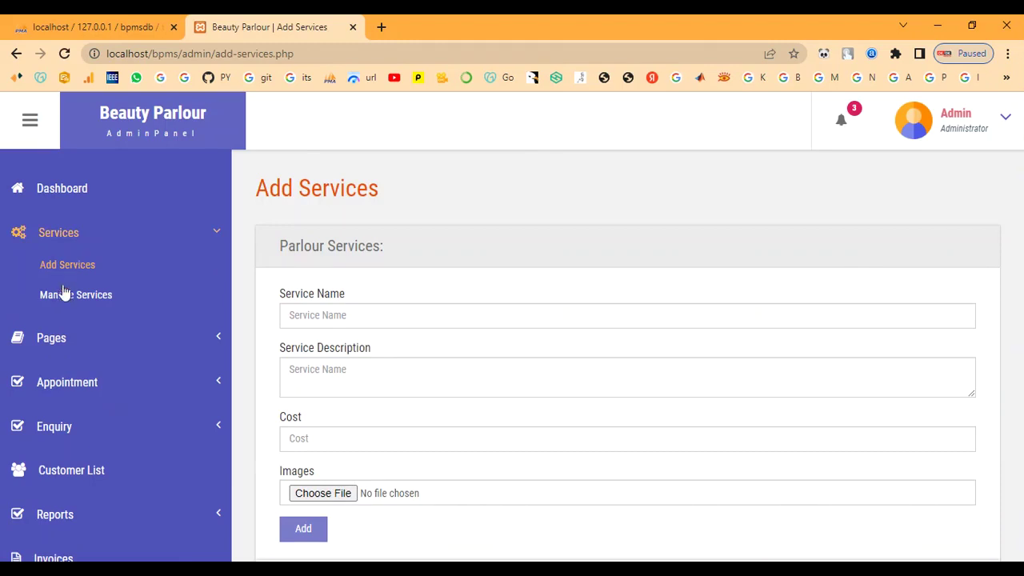
pyautogui.click(76, 295)
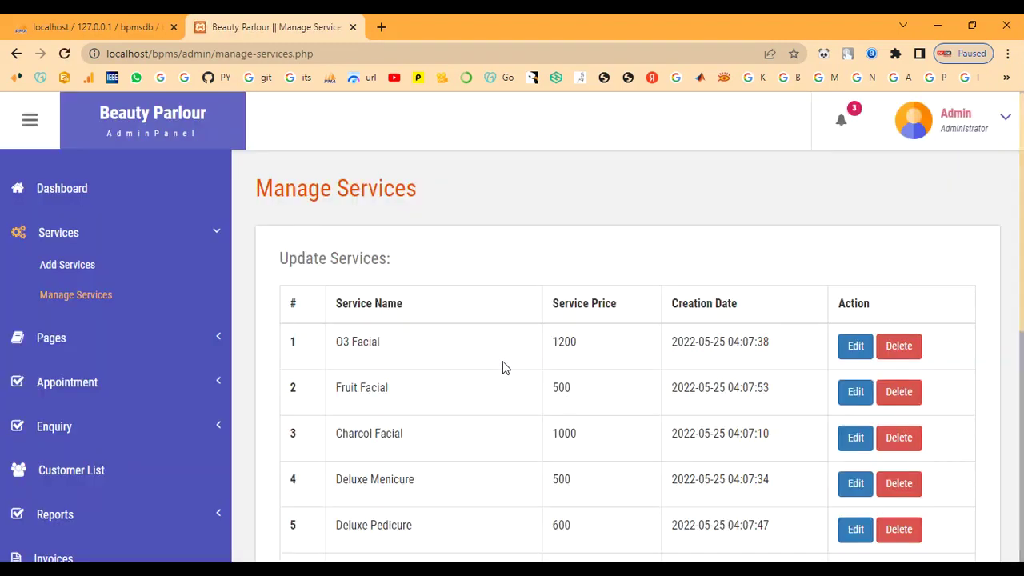
pyautogui.scroll(-5, 504, 366)
pyautogui.scroll(-1, 502, 364)
pyautogui.scroll(5, 502, 364)
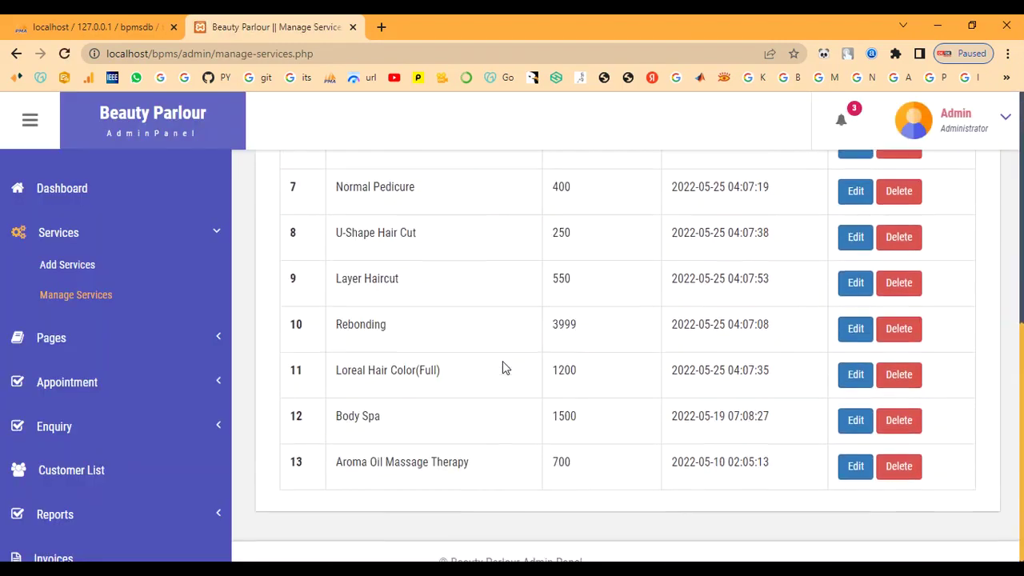
pyautogui.click(92, 264)
pyautogui.click(474, 308)
# - Enter 'Bridal Makeup' as the service name and paste in its description
pyautogui.write('Bridal Ma')
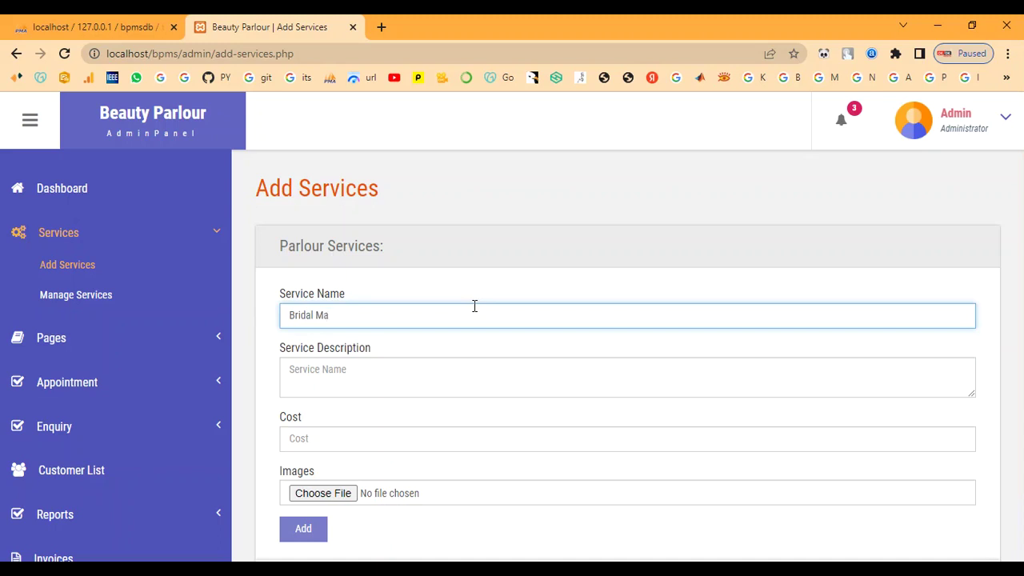
pyautogui.write('keup')
pyautogui.press('Tab')
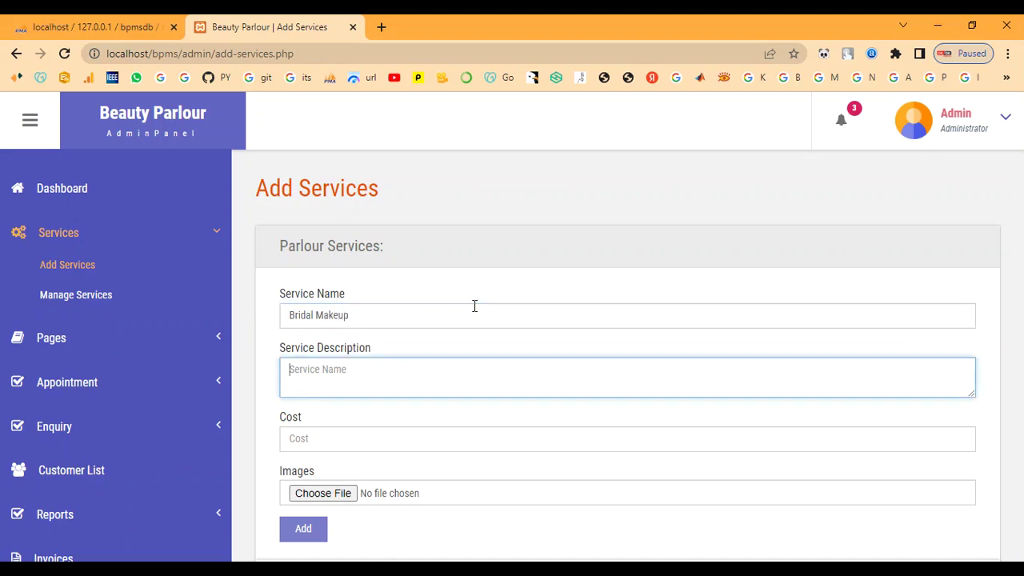
pyautogui.click(515, 393)
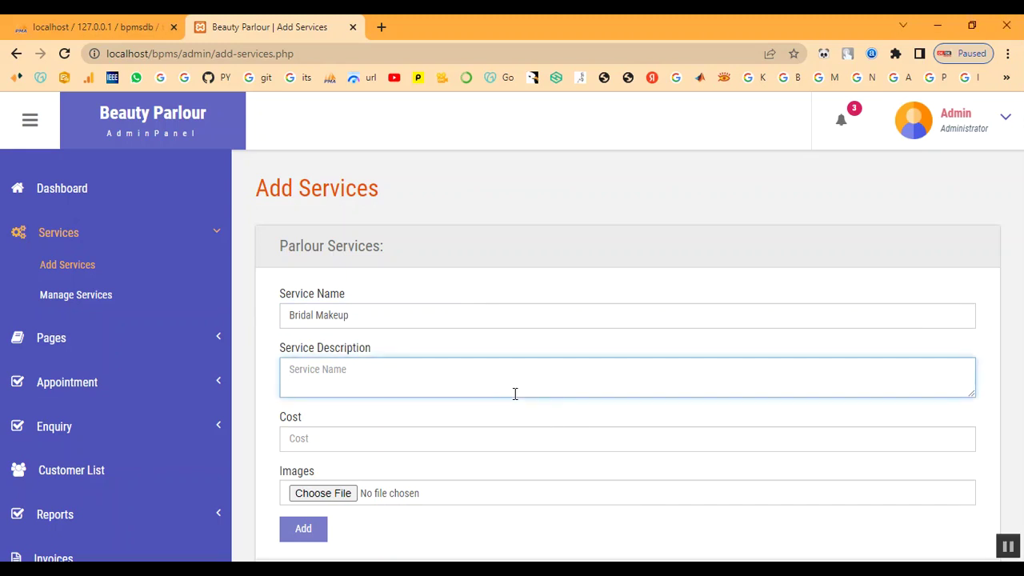
pyautogui.write("This type of bridal makeup gives a smooth, second-skin finish which tends to feel light on the skin. It's lightweight and long-lasting which means it stays put for more than 4 to 5 hours. If you are a newbie or a seasoned pro, you might need a few tools and techniques to set it right on your skin")
# - Set cost 7000 and choose Bridal-Makeup-Ideas from the images folder as the service image
pyautogui.click(486, 438)
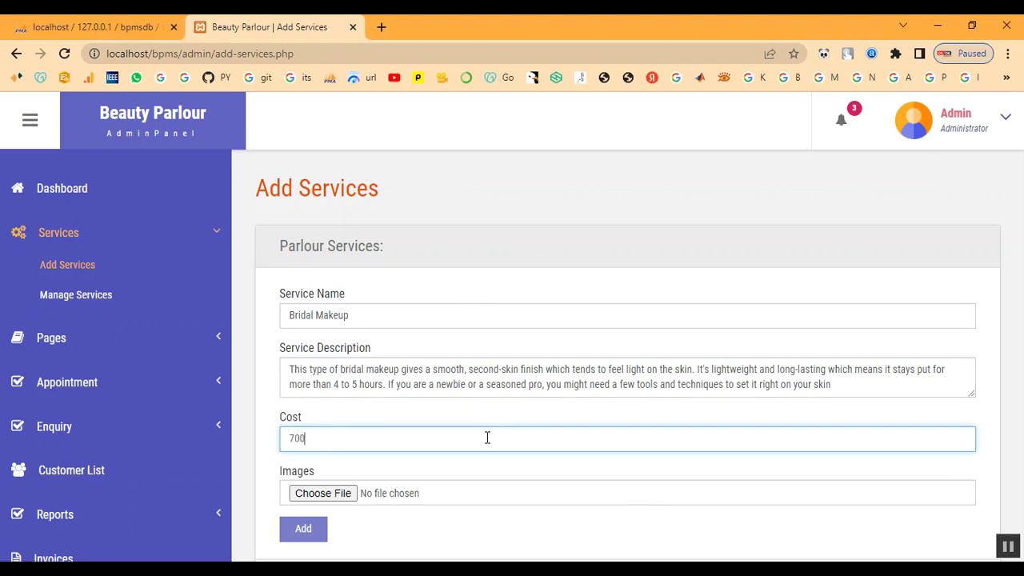
pyautogui.click(340, 493)
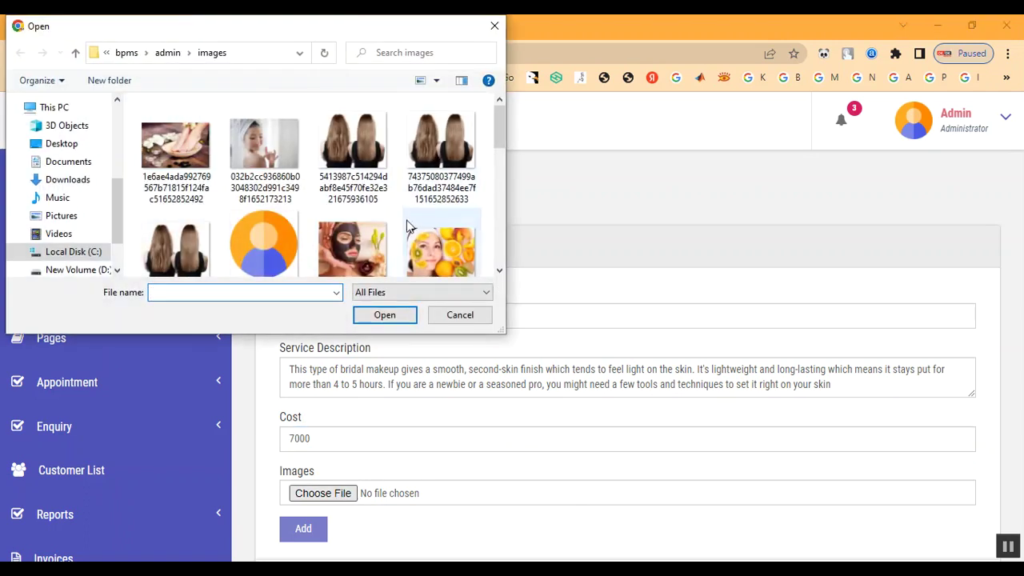
pyautogui.click(168, 53)
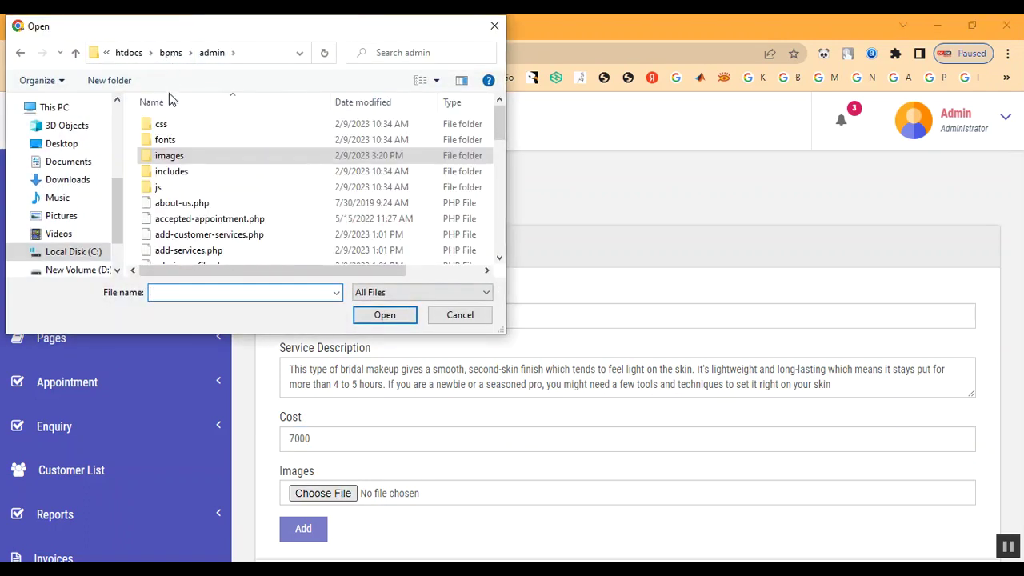
pyautogui.doubleClick(169, 156)
pyautogui.scroll(-2, 295, 234)
pyautogui.scroll(-4, 295, 235)
pyautogui.scroll(2, 293, 235)
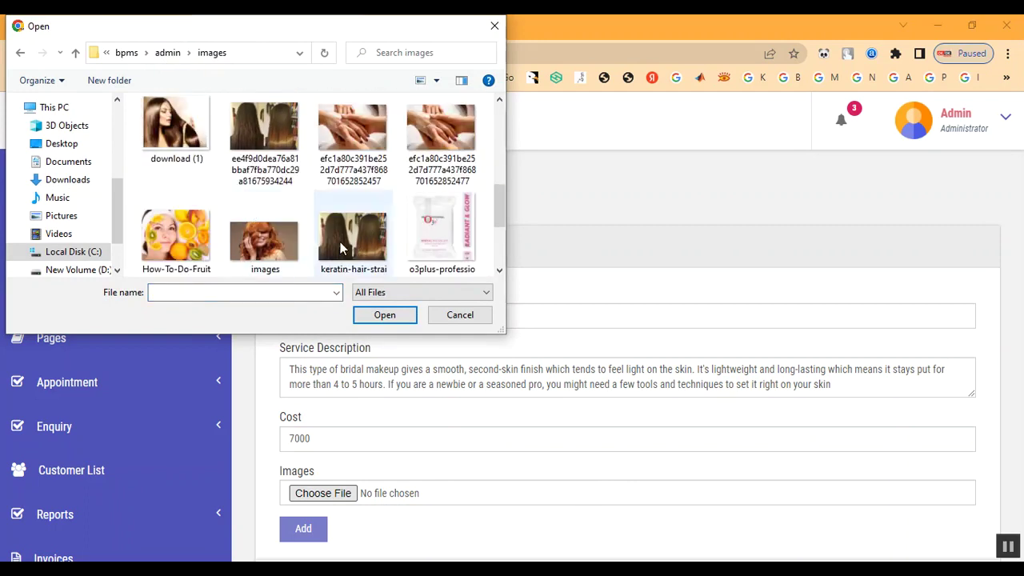
pyautogui.scroll(3, 333, 240)
pyautogui.doubleClick(190, 240)
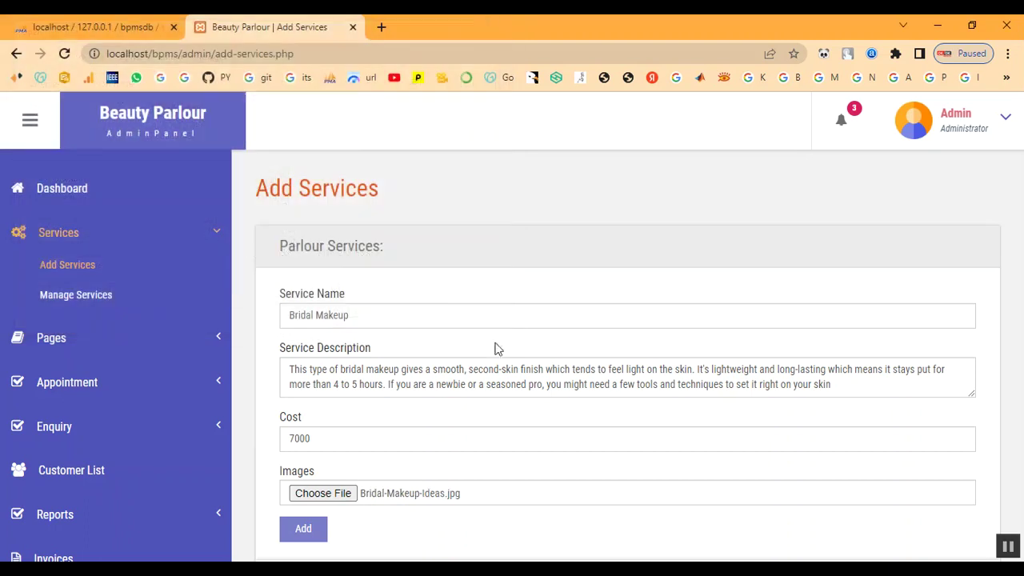
# - Submit the Bridal Makeup service and dismiss the 'Something Went Wrong' error
pyautogui.scroll(-2, 541, 371)
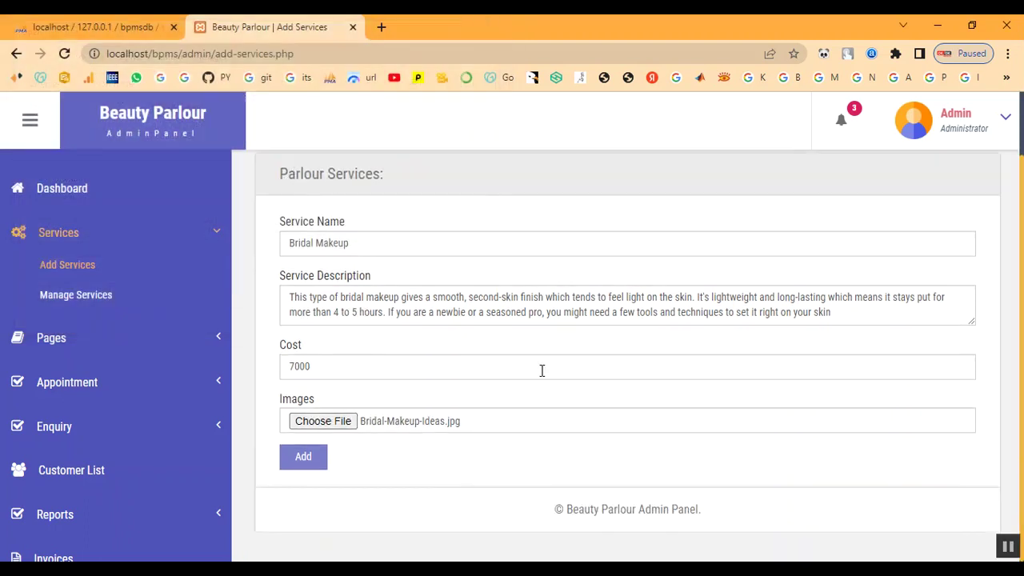
pyautogui.click(319, 466)
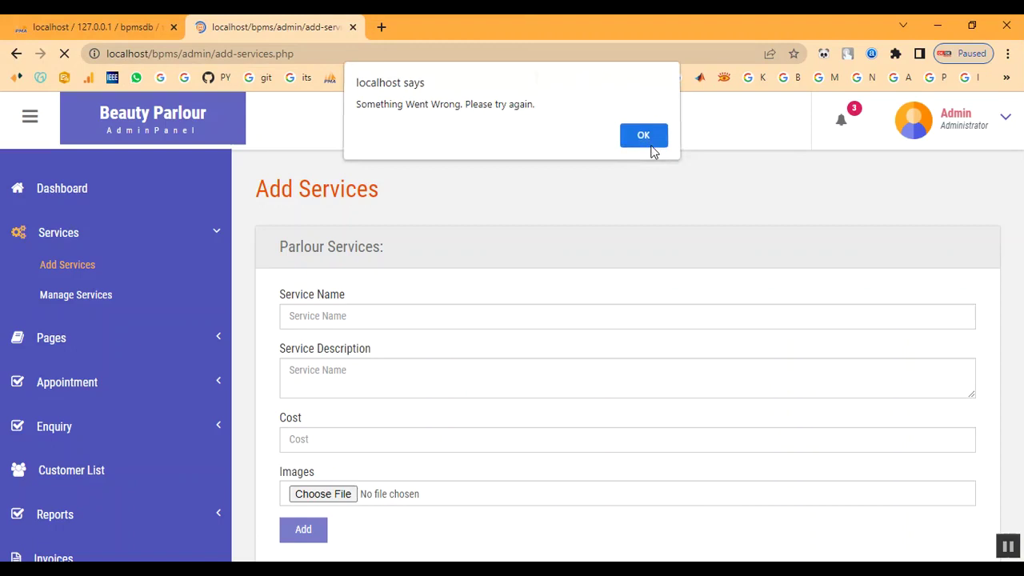
pyautogui.click(645, 137)
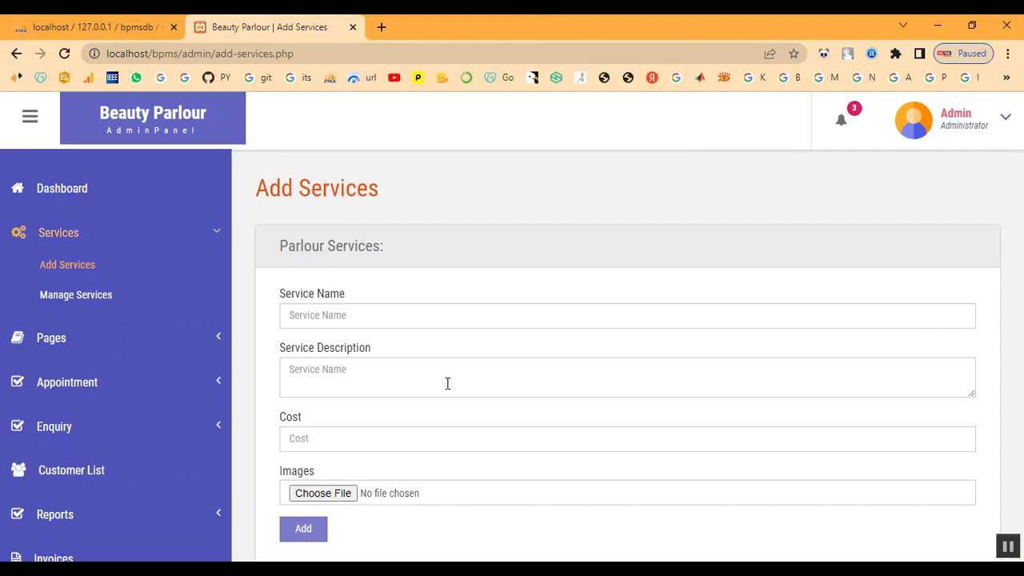
# - Enter 'Keratin Treatment' as the service name and paste in its description
pyautogui.click(374, 311)
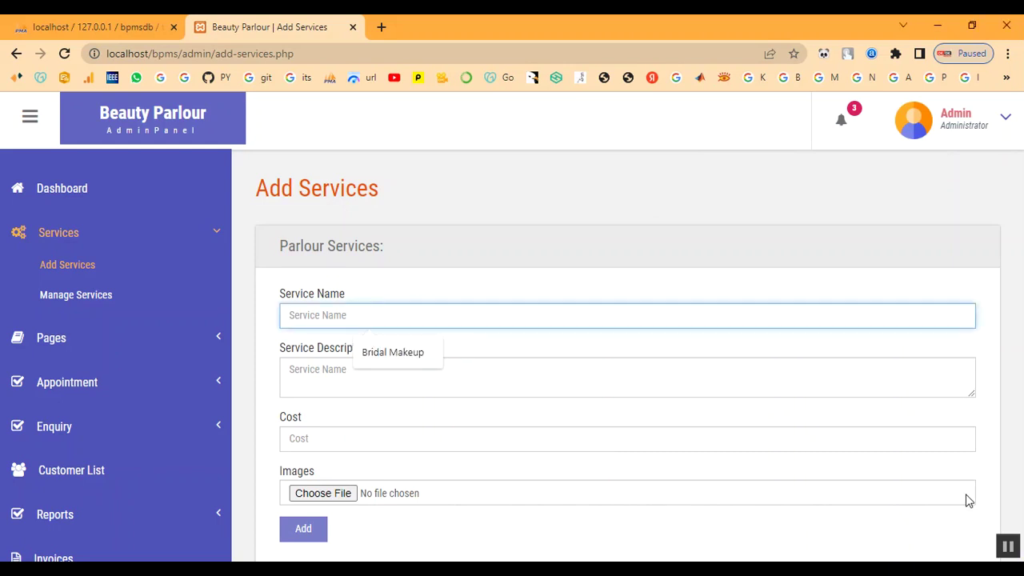
pyautogui.write('Keratin Treatment')
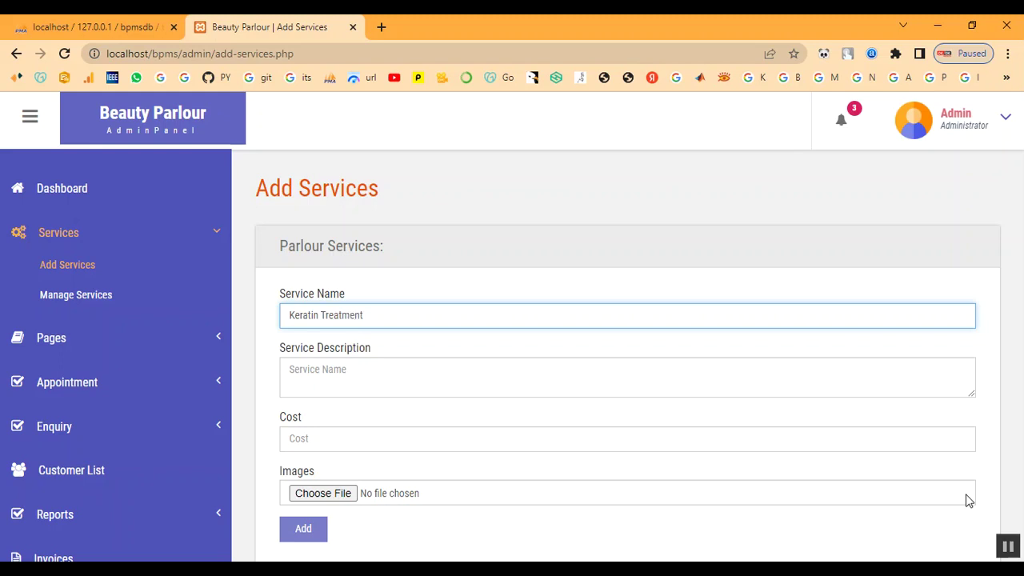
pyautogui.press('Tab')
pyautogui.click(498, 423)
pyautogui.click(429, 386)
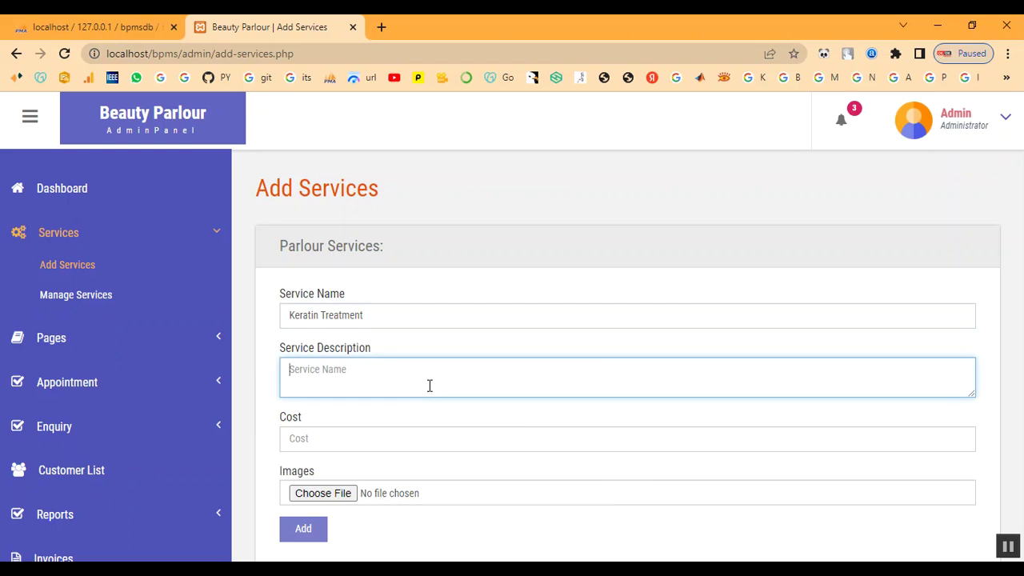
pyautogui.write('A keratin hair treatment is a process that helps straighten and smooth frizzy or damaged hair. Keratin is a protein that the body produces naturally. It helps give structure and strength to the hair, skin, and nails.')
# - Set cost 2000, choose download (1).jpg as the image, and submit the service
pyautogui.click(413, 449)
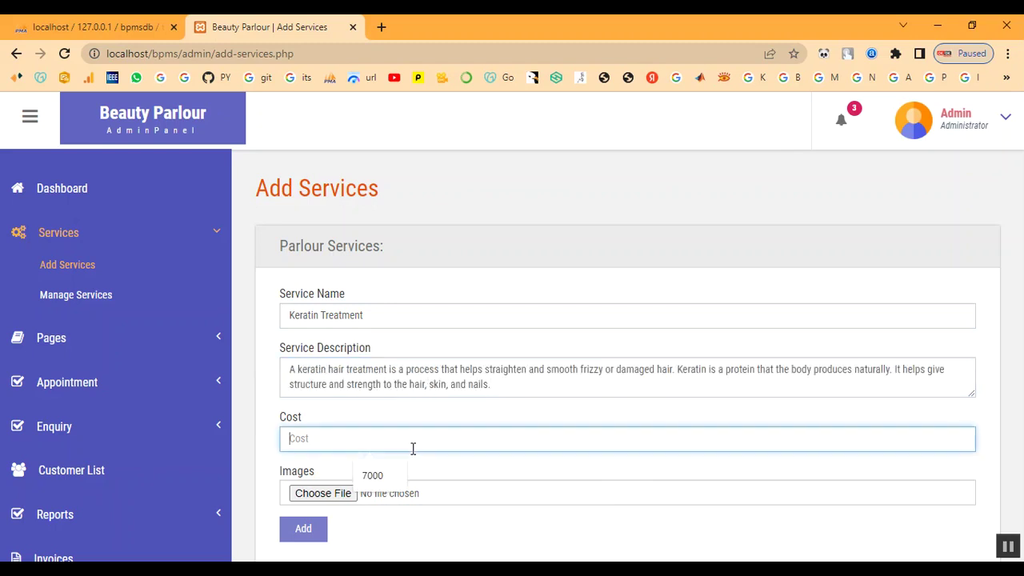
pyautogui.write('2000')
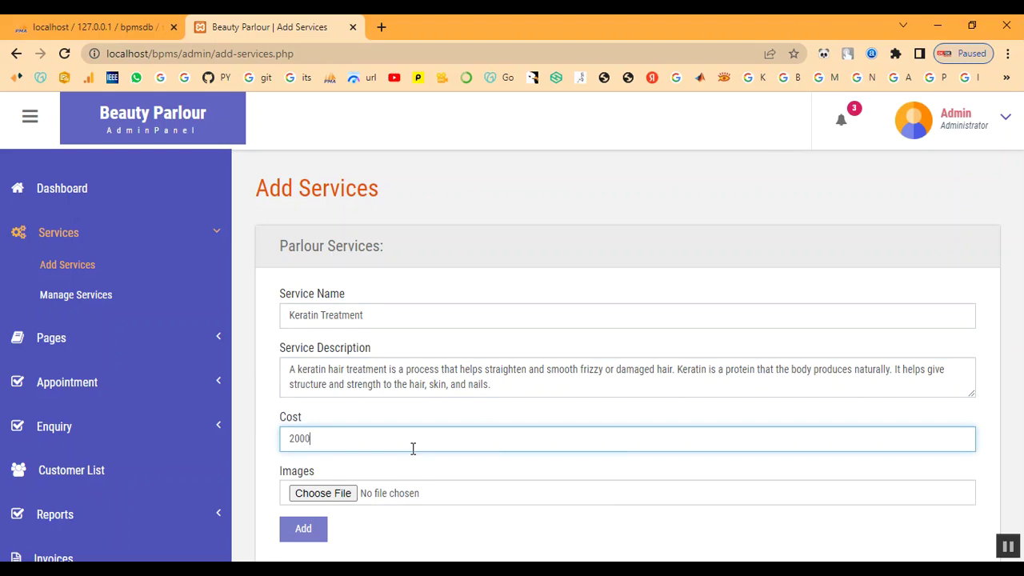
pyautogui.click(321, 495)
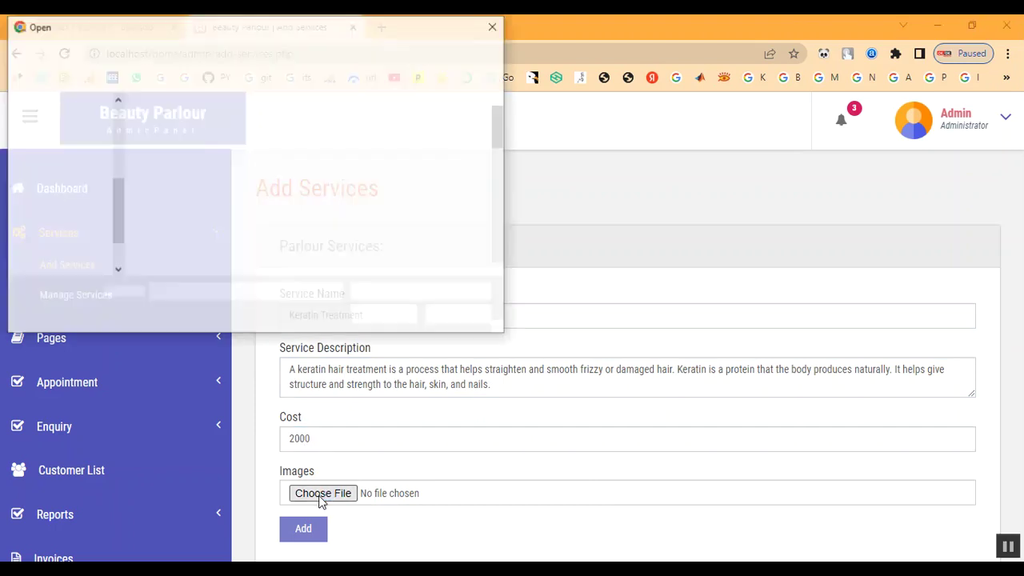
pyautogui.scroll(-5, 432, 208)
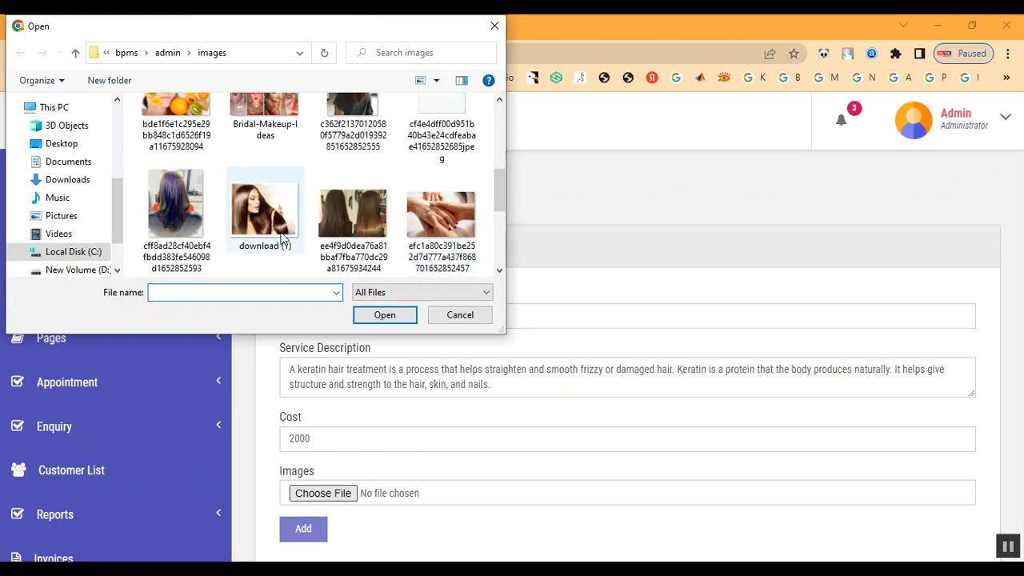
pyautogui.doubleClick(277, 234)
pyautogui.click(303, 528)
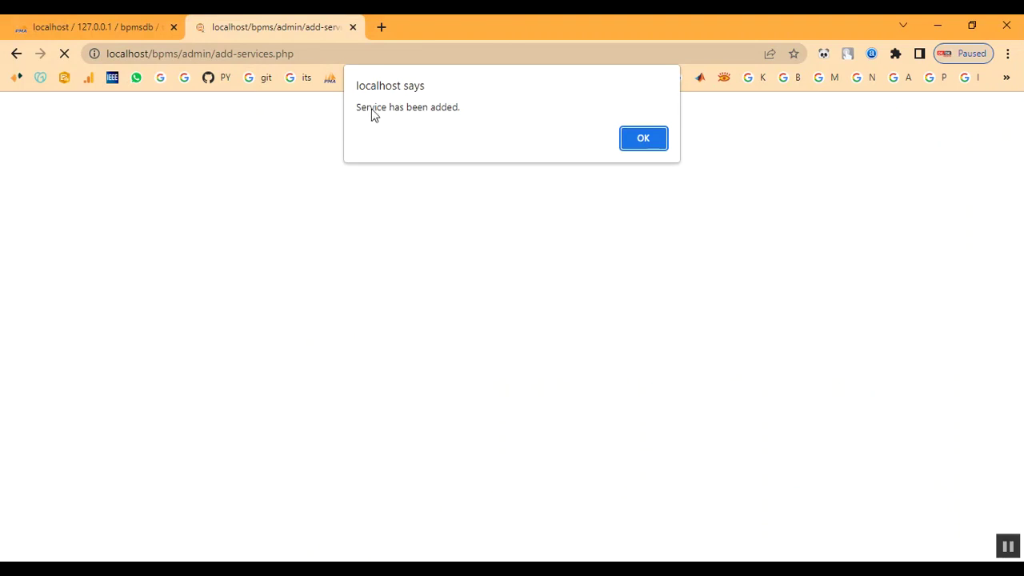
# - Dismiss the confirmation and find Keratin Treatment as row 14, cost 2000, in Manage Services
pyautogui.moveTo(371, 116); pyautogui.dragTo(533, 128)
pyautogui.click(656, 144)
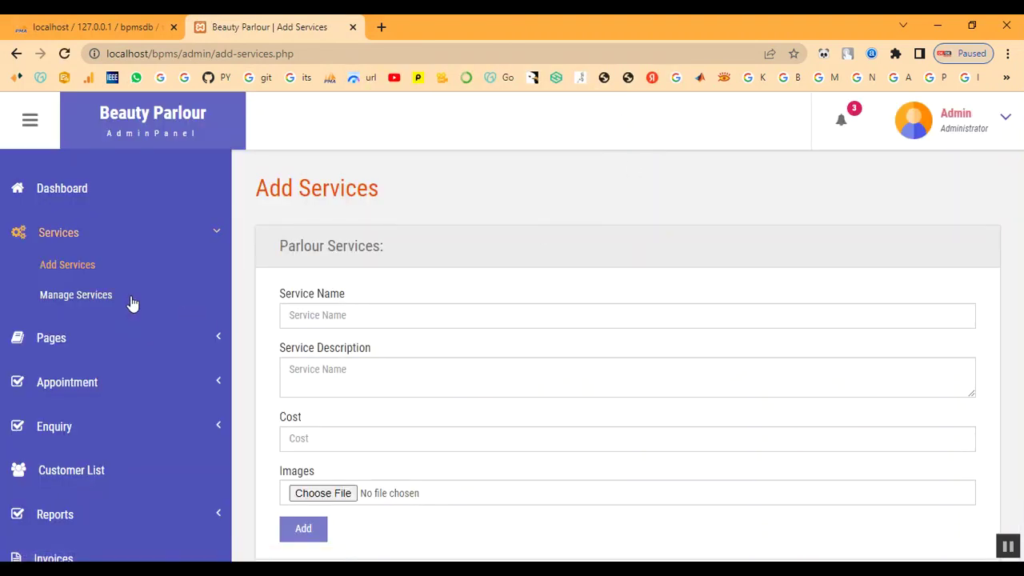
pyautogui.click(68, 296)
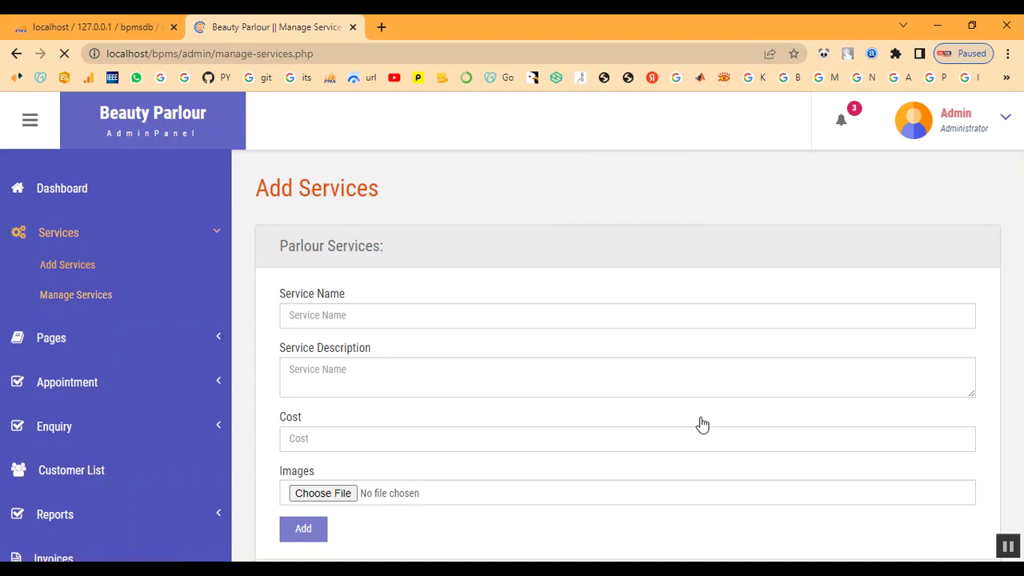
pyautogui.scroll(-4, 688, 427)
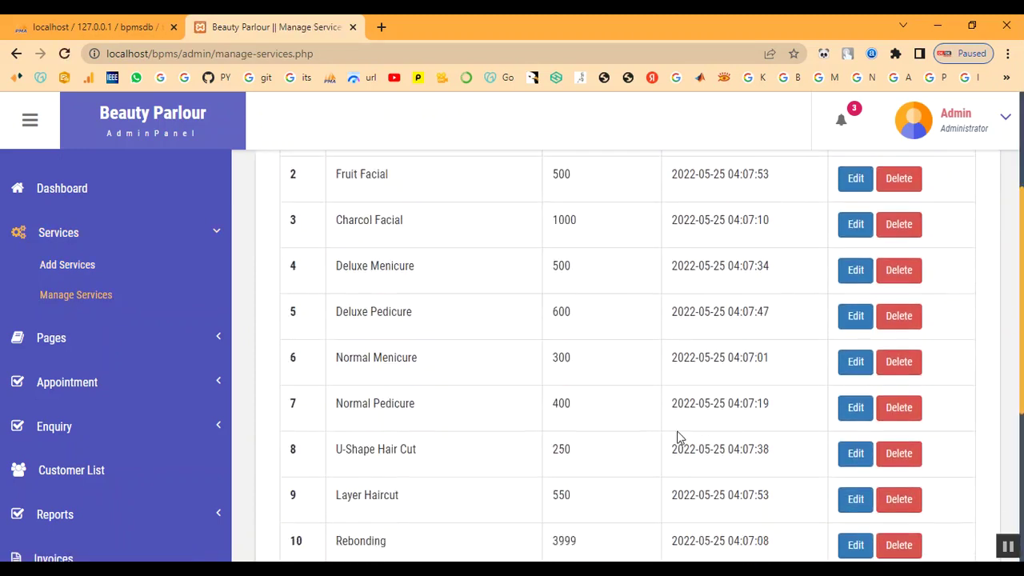
pyautogui.scroll(-3, 480, 488)
pyautogui.moveTo(337, 454); pyautogui.dragTo(433, 464)
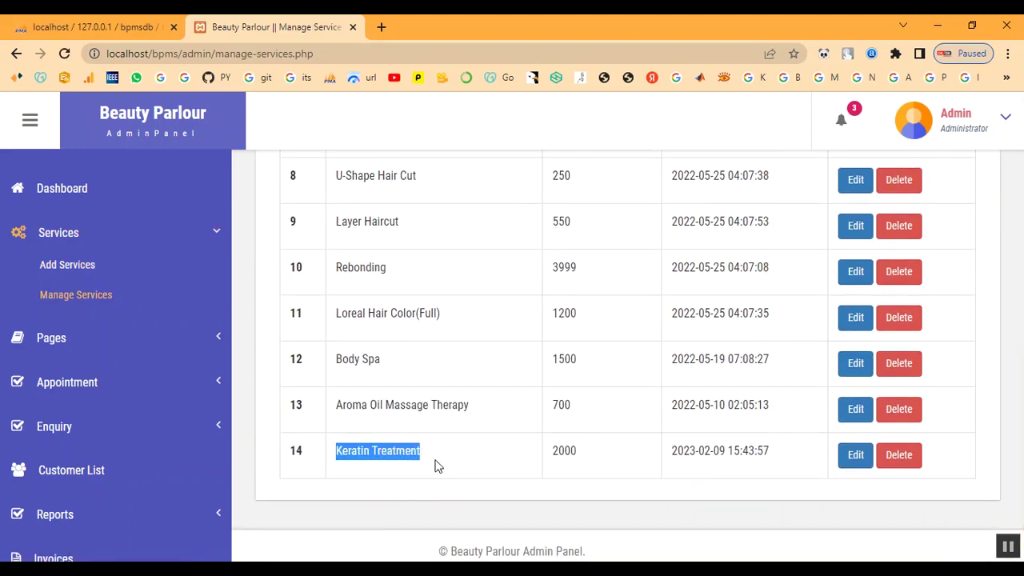
pyautogui.doubleClick(565, 451)
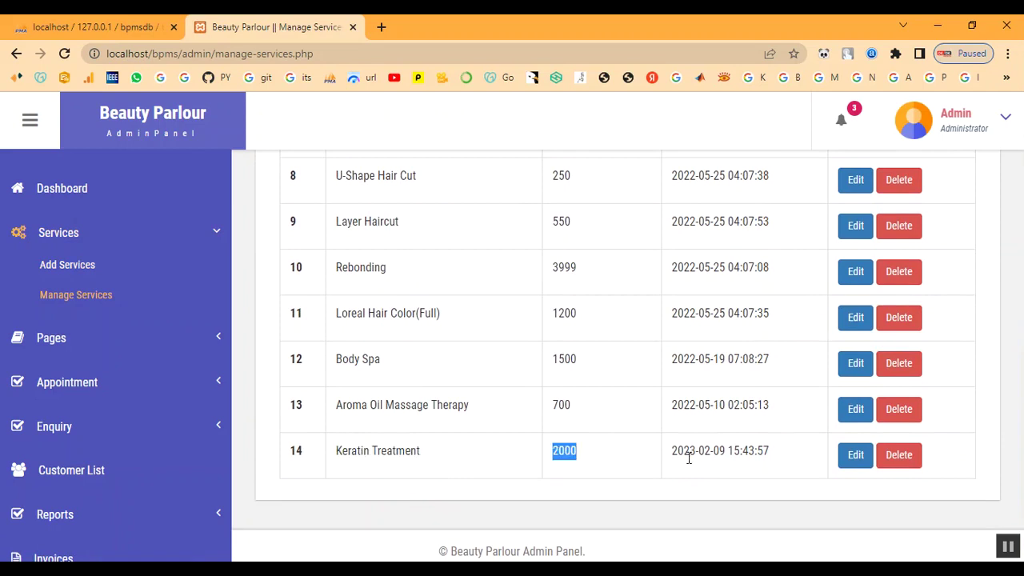
pyautogui.moveTo(671, 454); pyautogui.dragTo(834, 476)
pyautogui.scroll(2, 60, 208)
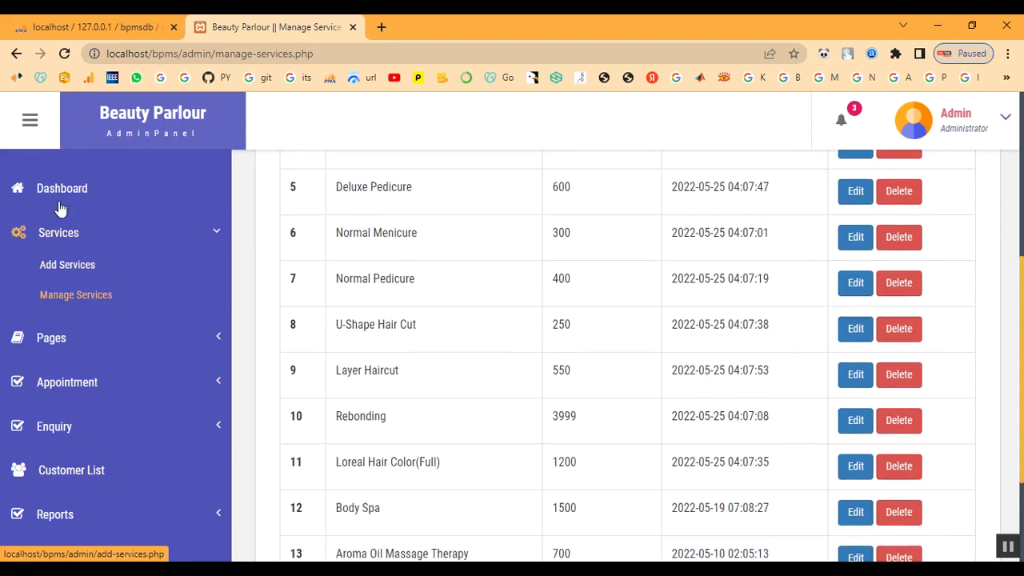
# - Browse the All Appointment list
pyautogui.click(73, 387)
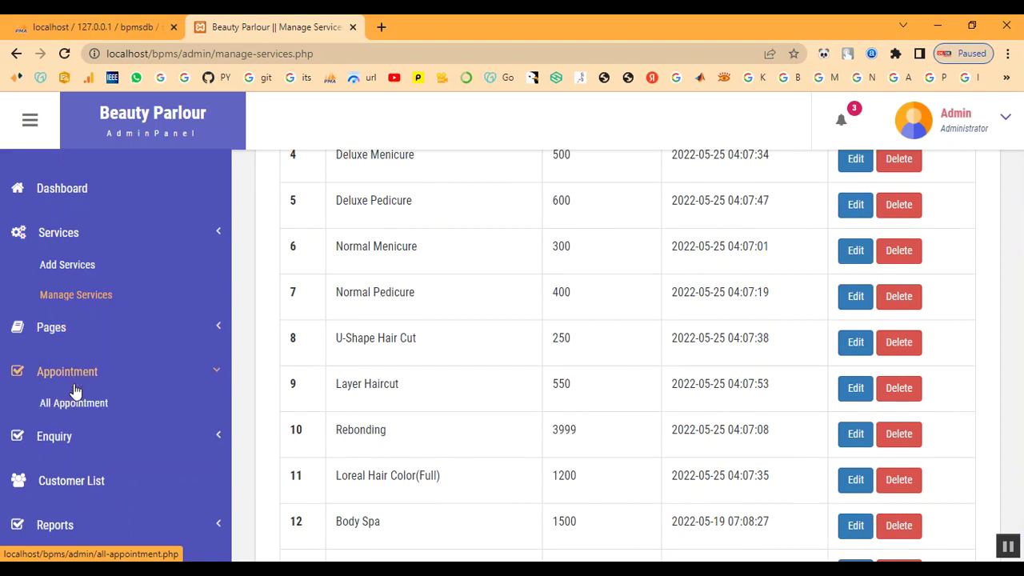
pyautogui.click(75, 357)
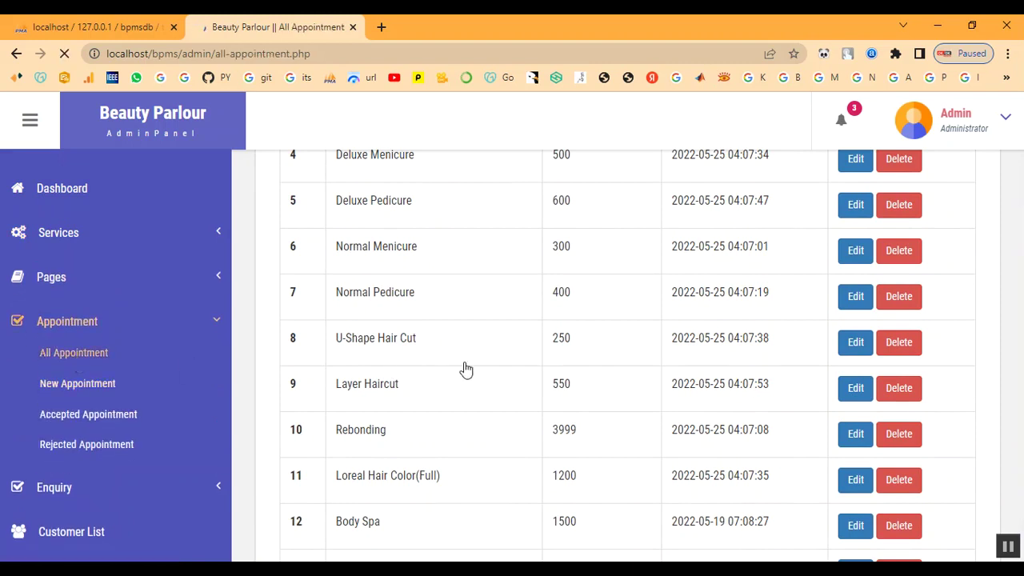
pyautogui.scroll(-5, 464, 364)
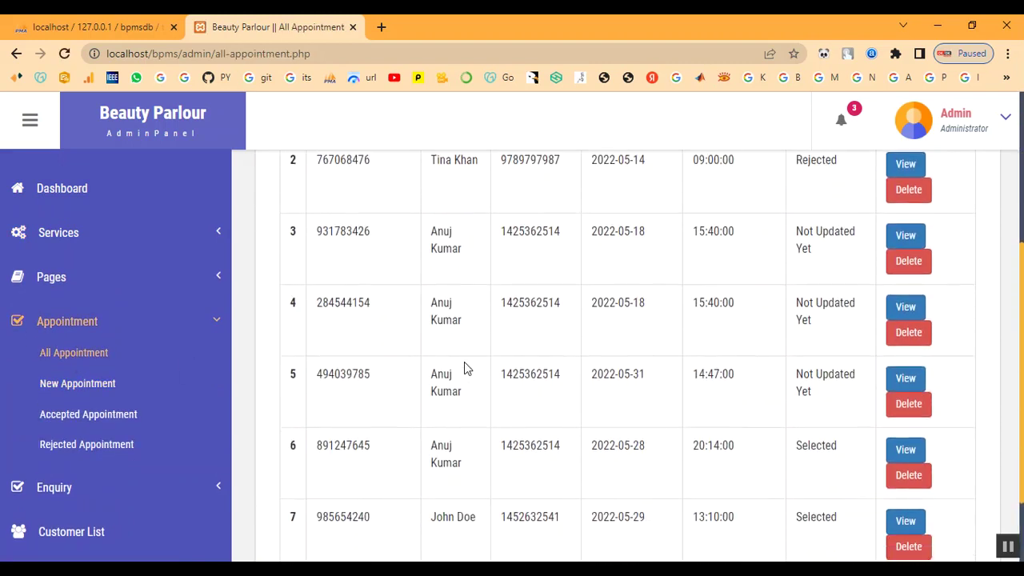
pyautogui.click(80, 324)
# - View the customer list, then log out of the admin panel
pyautogui.click(78, 416)
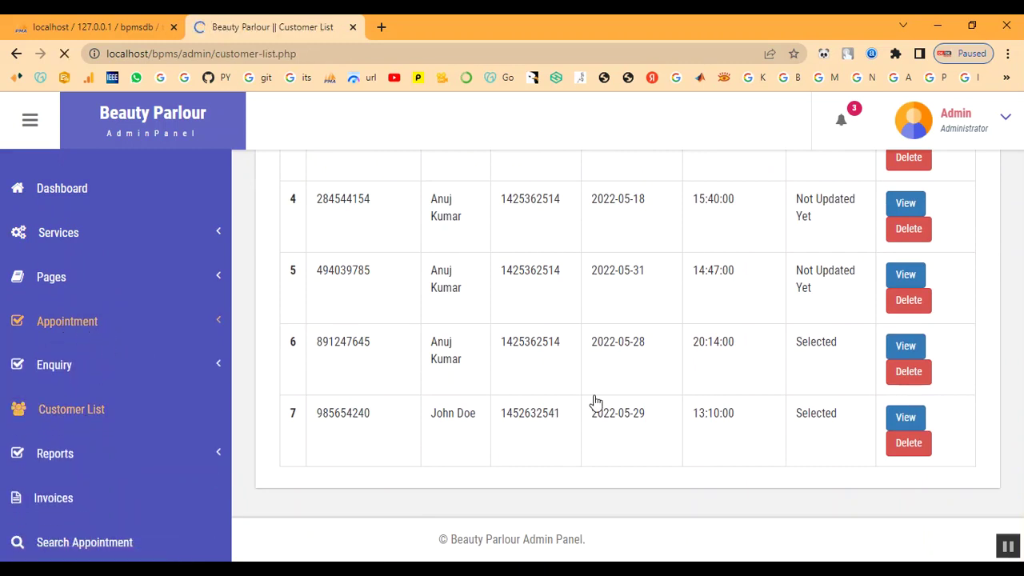
pyautogui.scroll(-5, 480, 448)
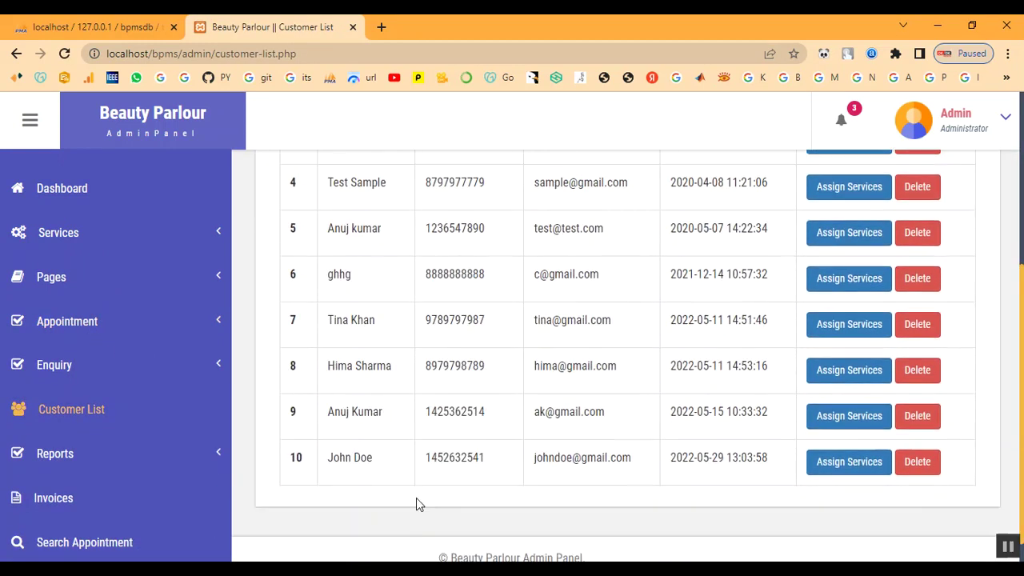
pyautogui.scroll(5, 633, 429)
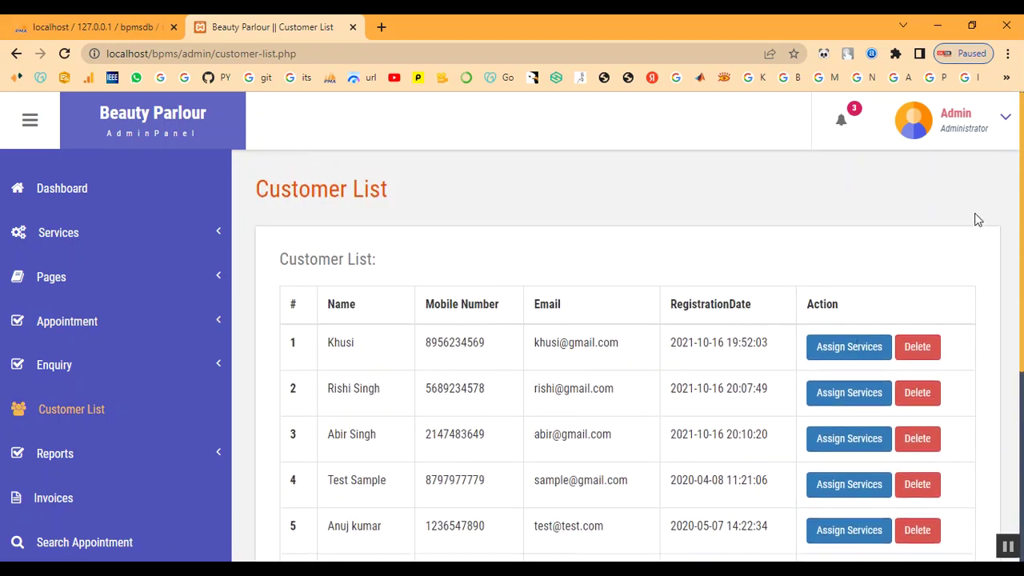
pyautogui.click(948, 130)
pyautogui.click(942, 223)
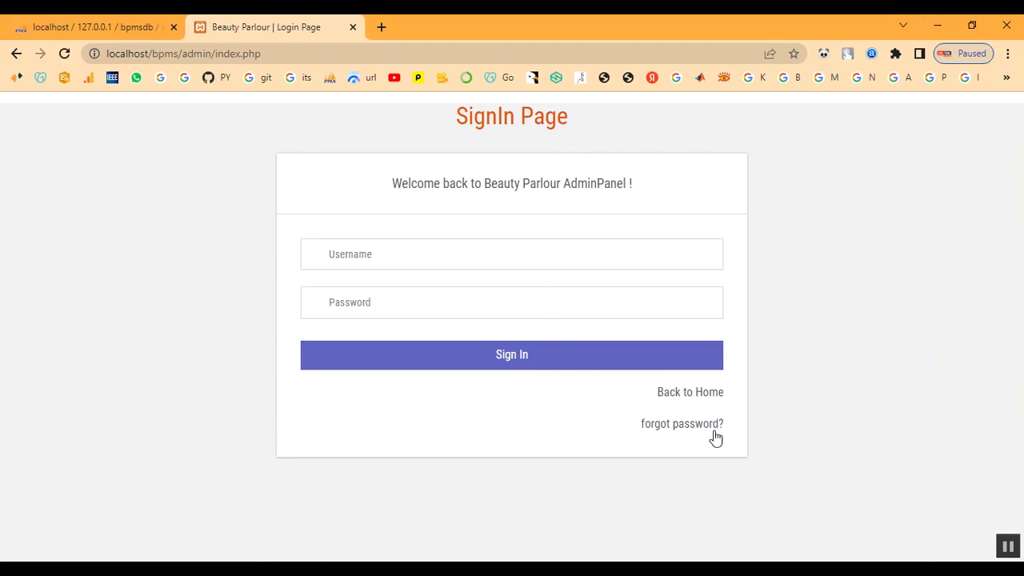
# - Return to the public site and browse the services down to the Keratin Treatment card
pyautogui.click(712, 393)
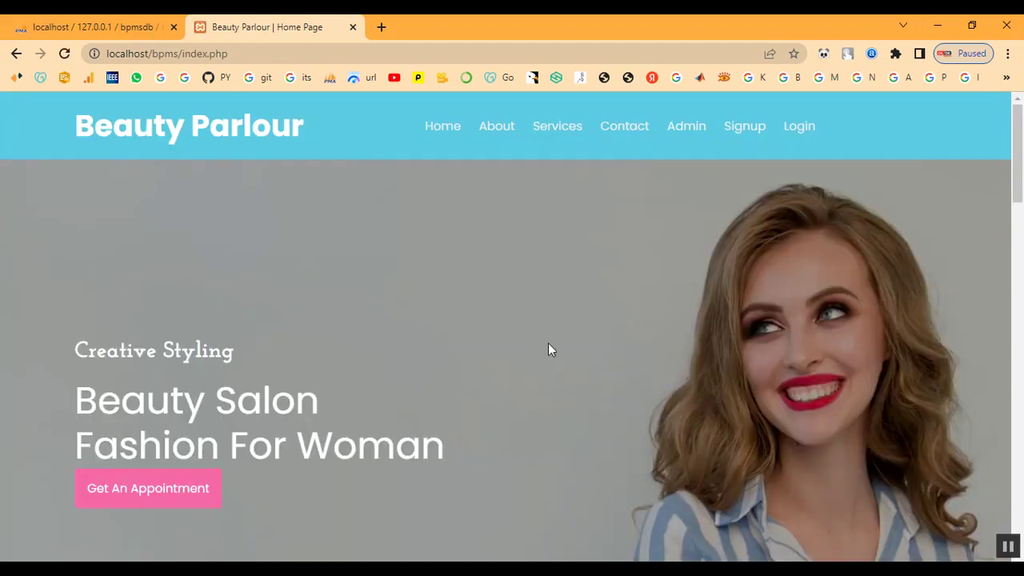
pyautogui.scroll(-3, 548, 344)
pyautogui.scroll(3, 548, 339)
pyautogui.click(535, 135)
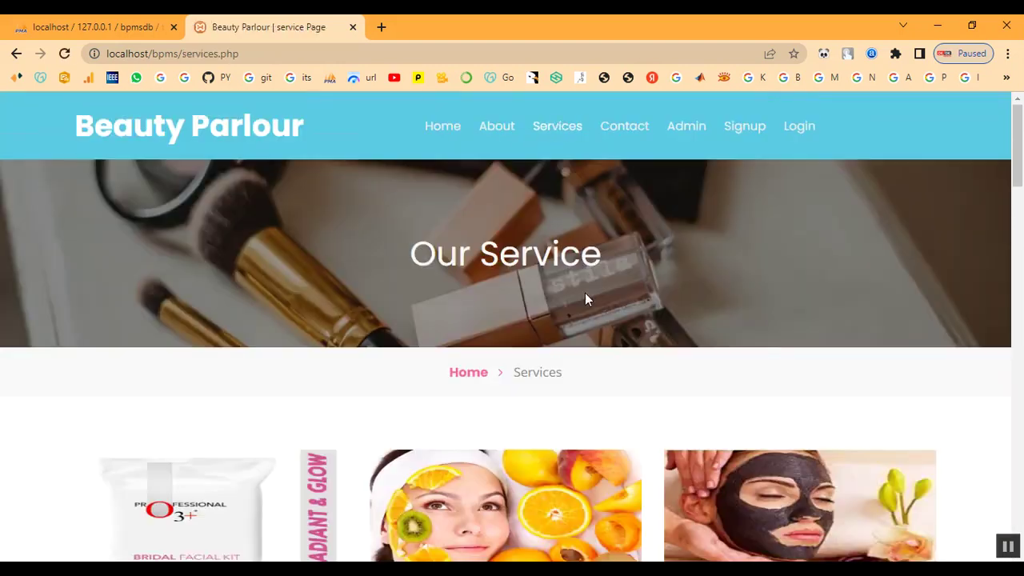
pyautogui.scroll(-5, 584, 299)
pyautogui.scroll(-10, 584, 299)
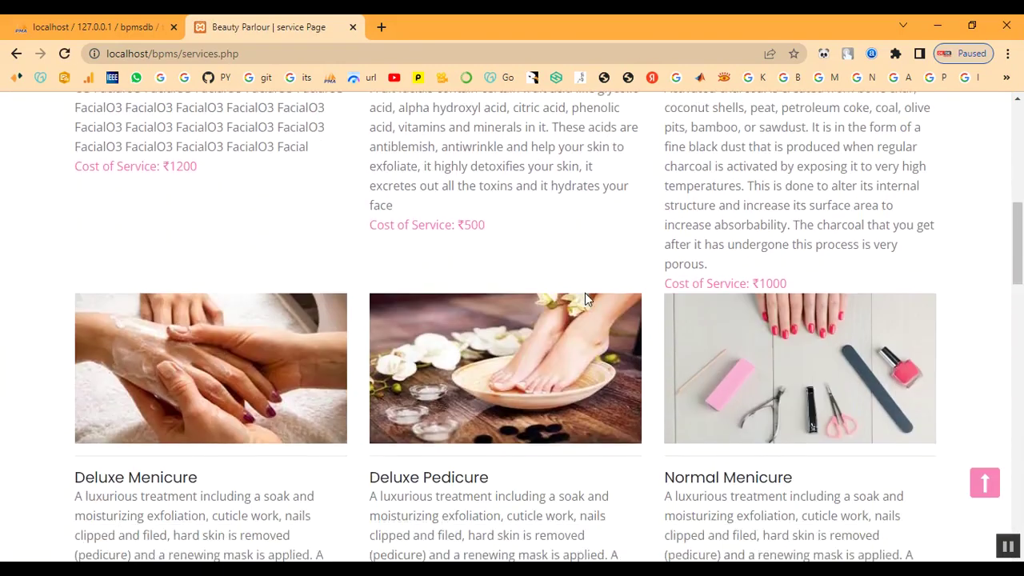
pyautogui.scroll(-5, 585, 297)
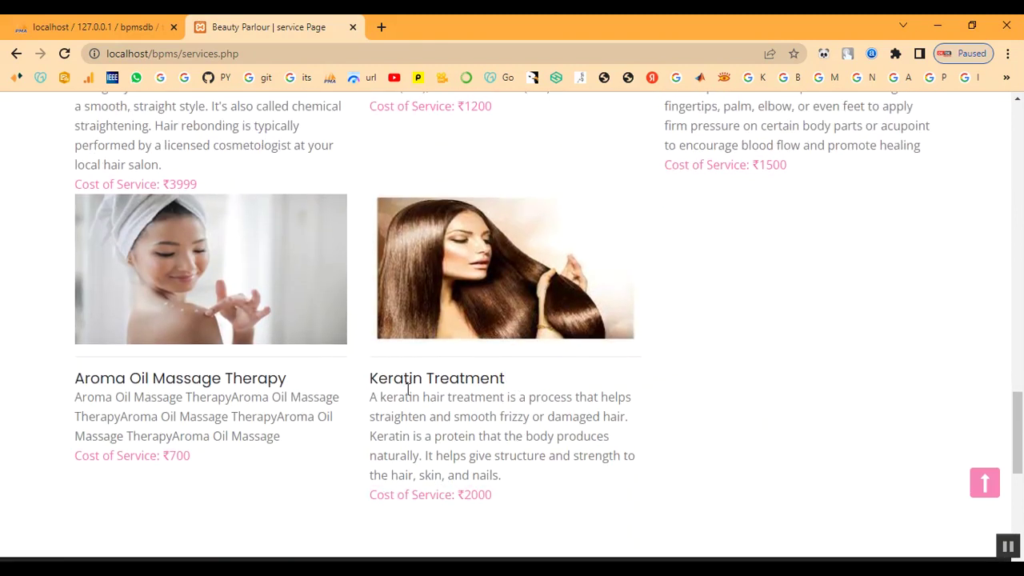
pyautogui.moveTo(369, 384); pyautogui.dragTo(668, 468)
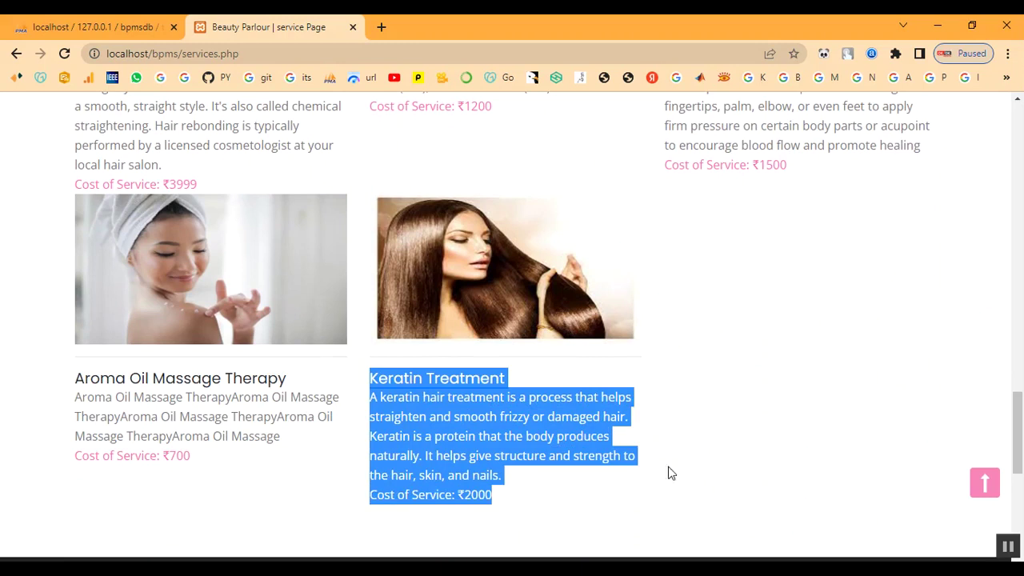
pyautogui.click(794, 460)
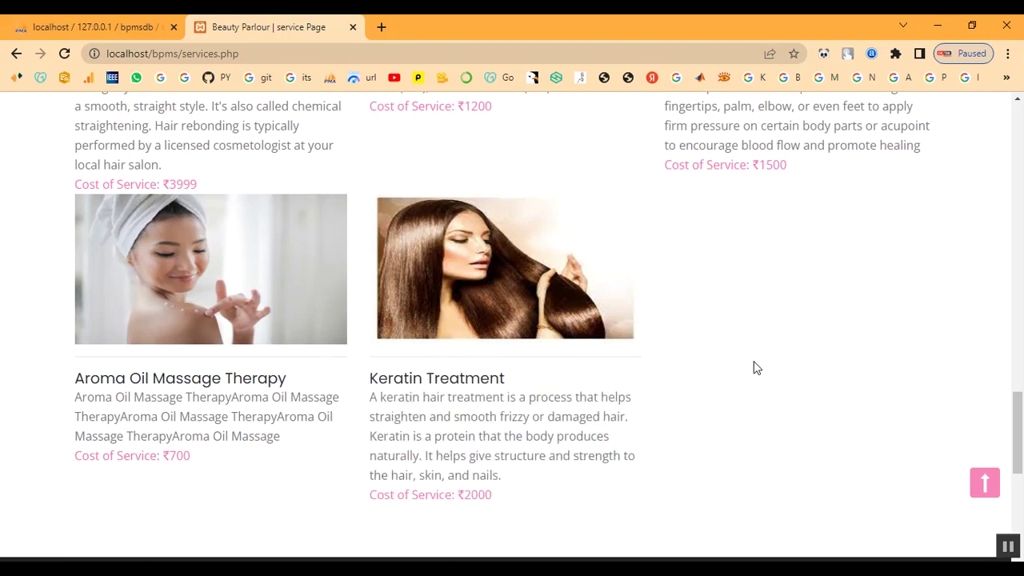
# - Scroll back to the top and open the Signup page
pyautogui.scroll(2, 756, 368)
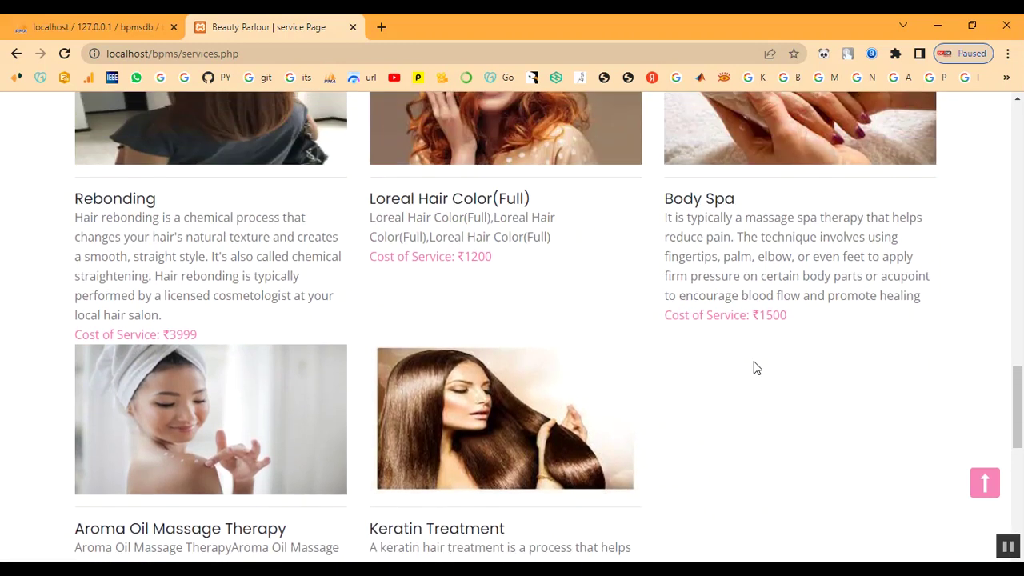
pyautogui.scroll(-5, 757, 368)
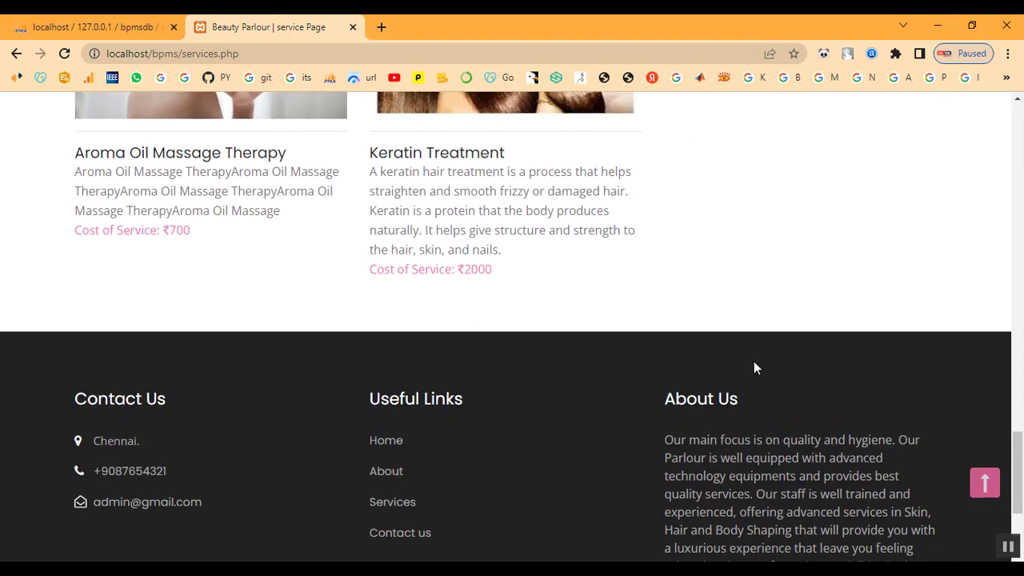
pyautogui.scroll(3, 756, 368)
pyautogui.scroll(3, 757, 368)
pyautogui.scroll(15, 753, 368)
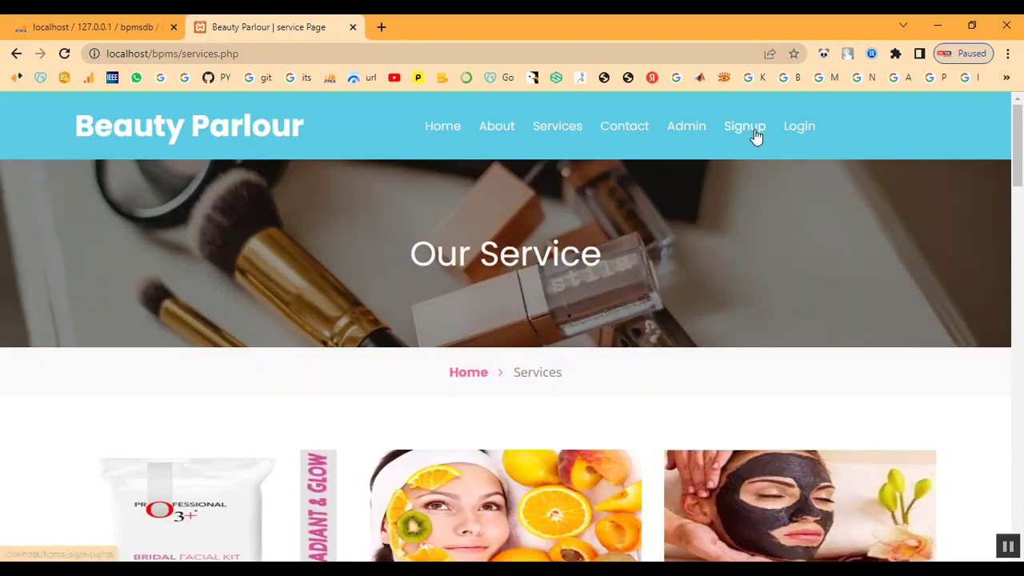
pyautogui.click(746, 128)
pyautogui.scroll(-4, 474, 311)
# - Fill in the first name, last name, mobile number and e-mail on the signup form
pyautogui.click(523, 246)
pyautogui.write('abi')
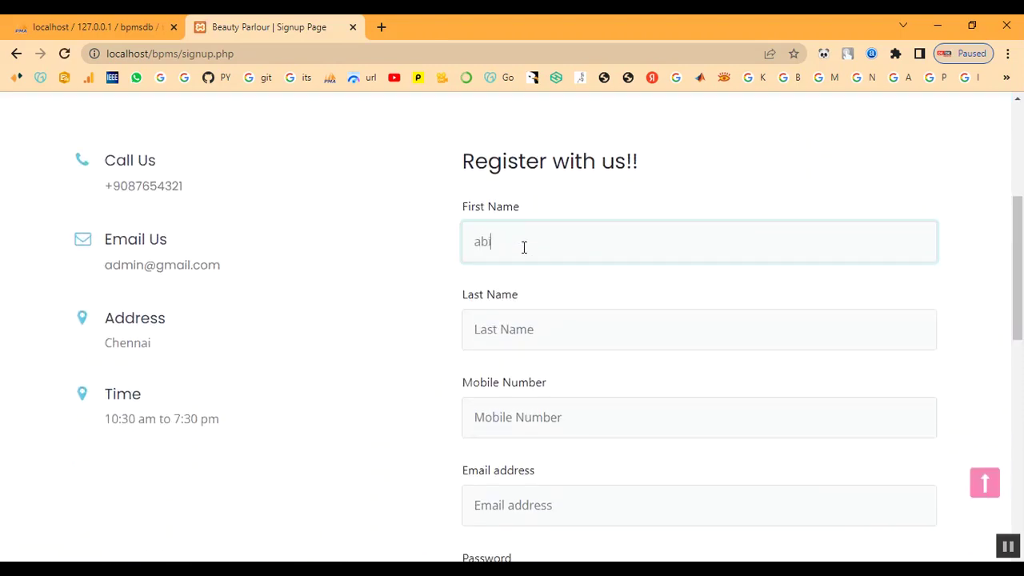
pyautogui.press('Tab')
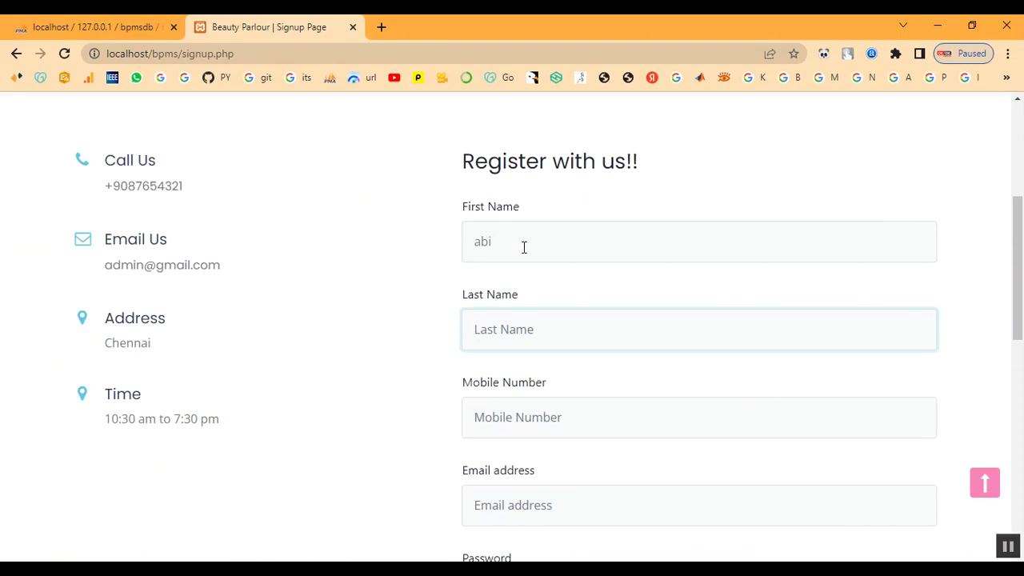
pyautogui.write('abi')
pyautogui.press('Tab')
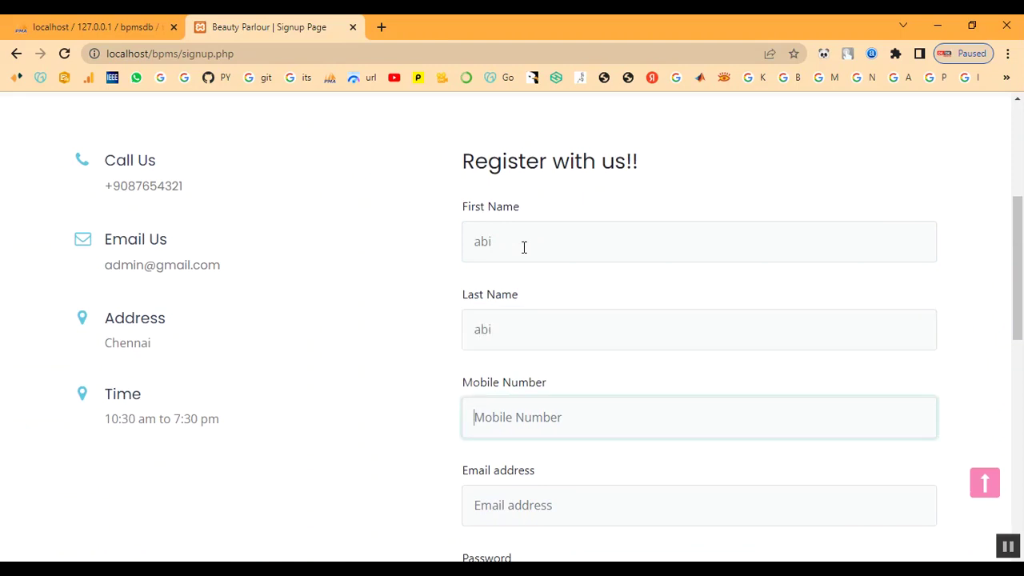
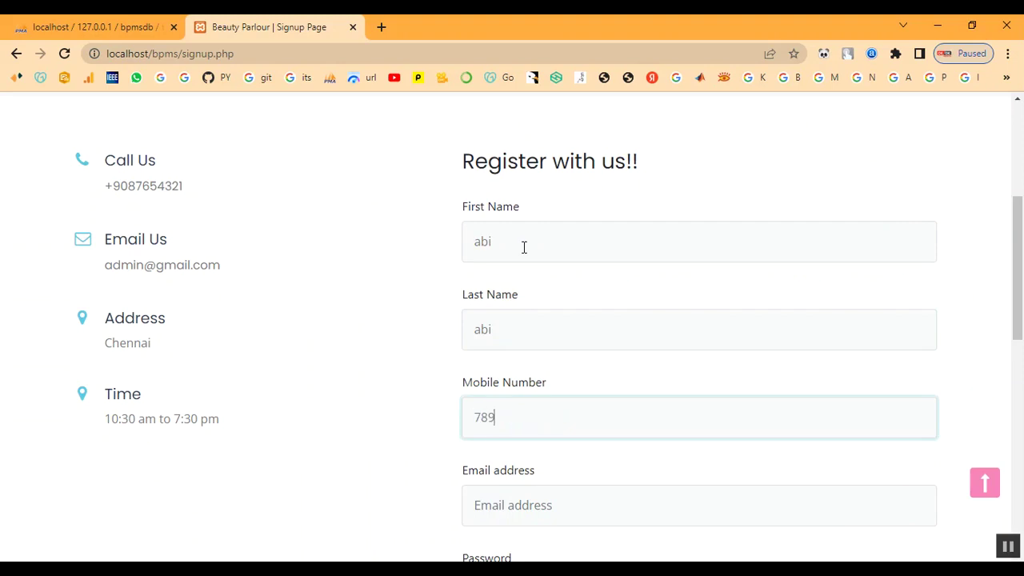
pyautogui.press('Tab')
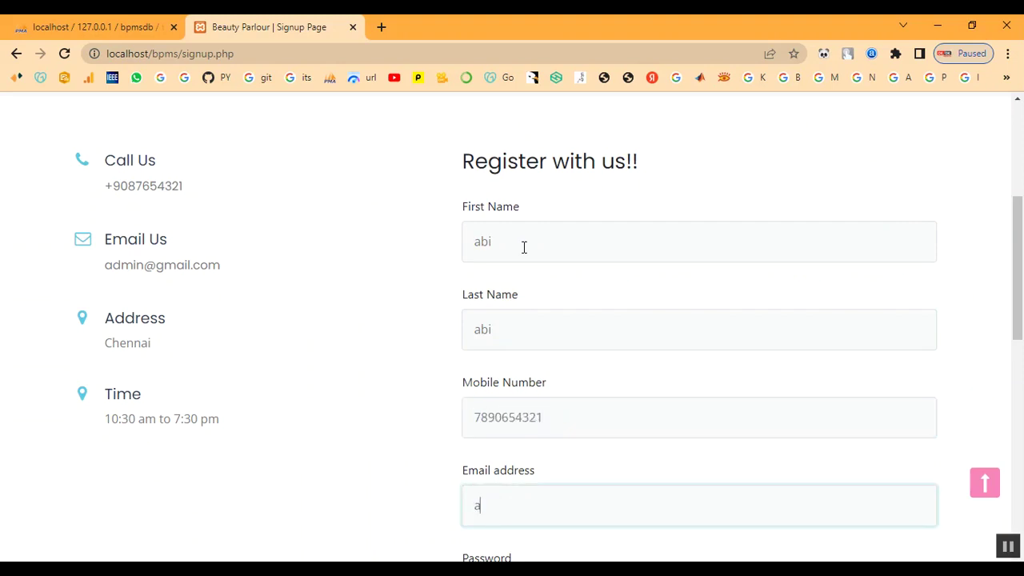
pyautogui.press('Tab')
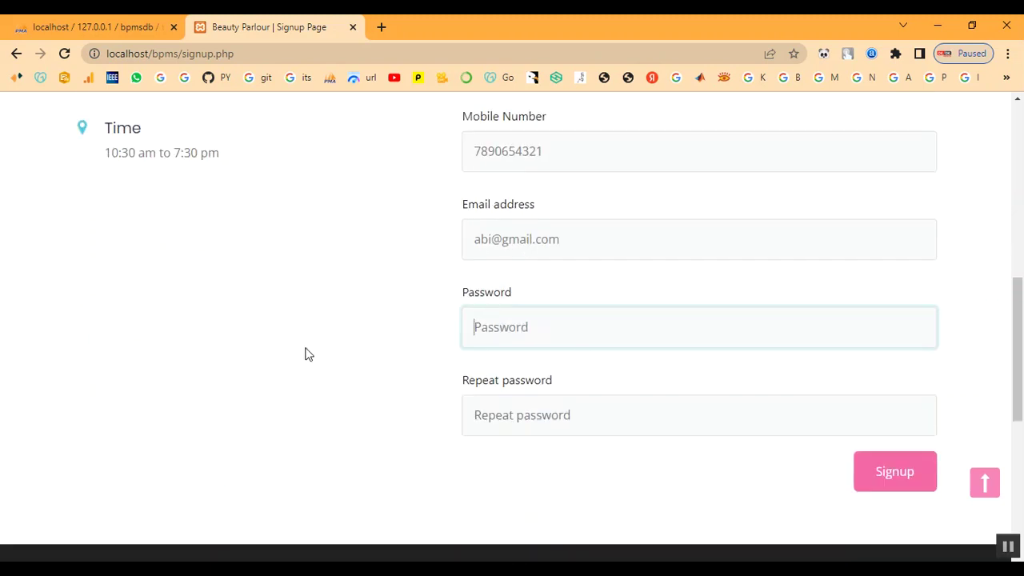
# - Enter and repeat the account password, submit, and dismiss the registration success alert
pyautogui.write('12')
pyautogui.press('BackSpace')
pyautogui.press('BackSpace')
pyautogui.press('BackSpace')
pyautogui.press('BackSpace')
pyautogui.write('1')
pyautogui.press('Tab')
pyautogui.write('12')
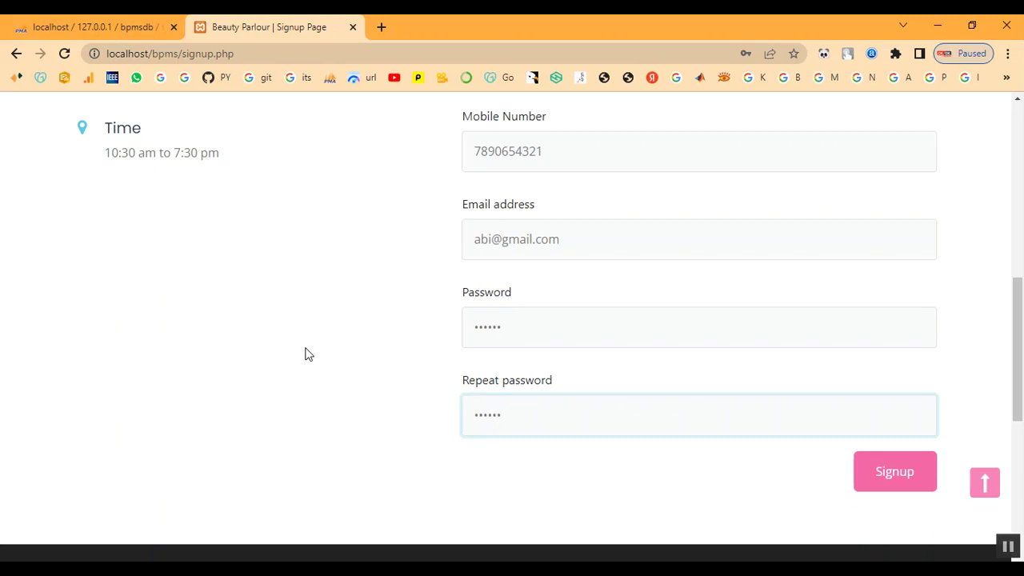
pyautogui.click(927, 493)
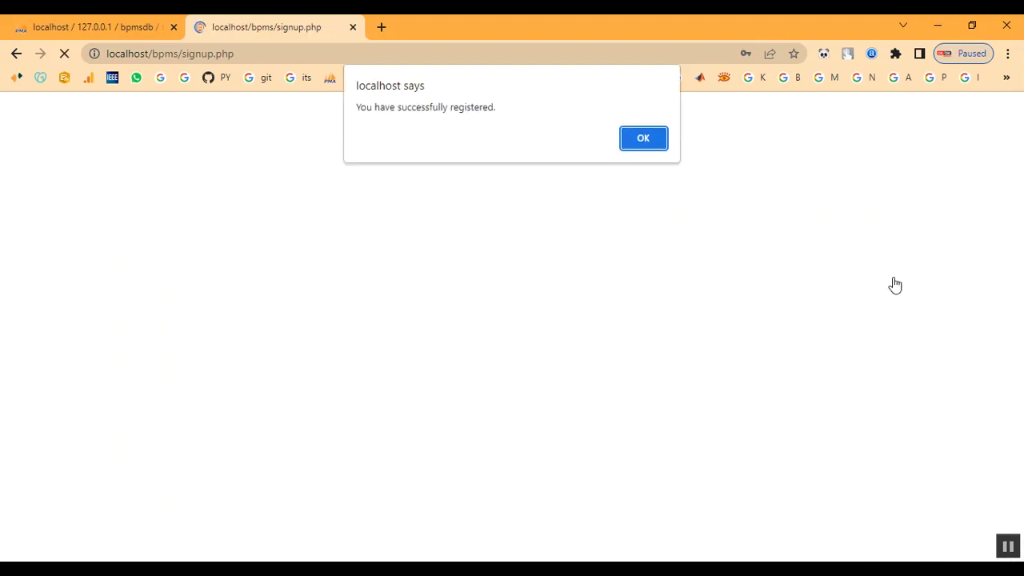
pyautogui.click(650, 144)
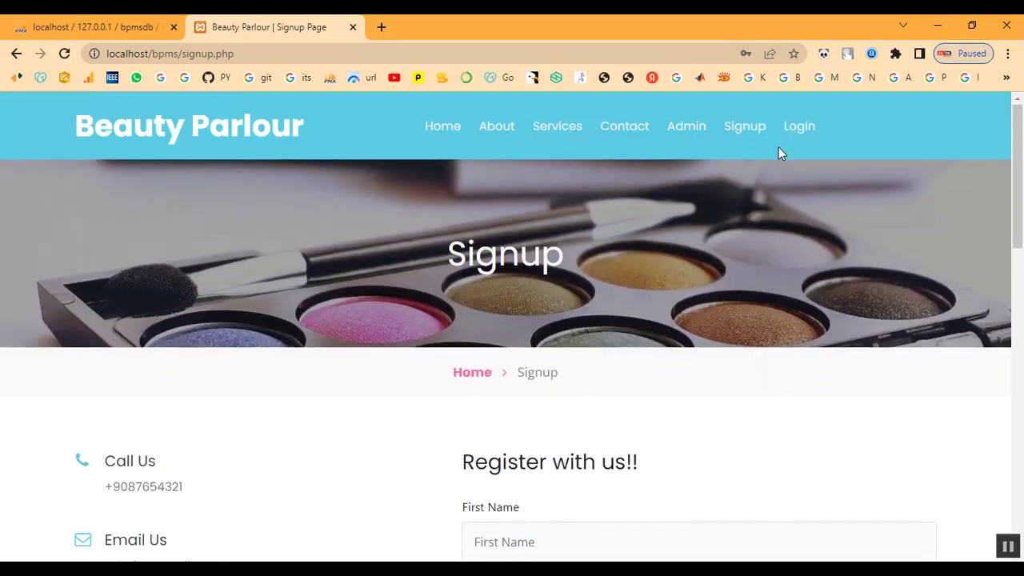
# - Log in on the customer Login page with the registered e-mail and password
pyautogui.click(792, 130)
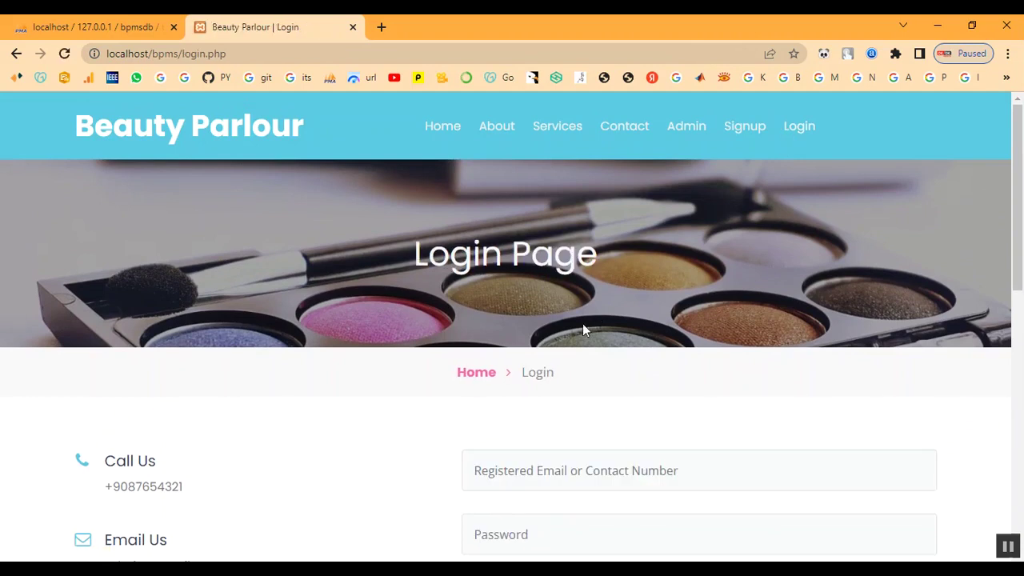
pyautogui.scroll(-1, 582, 328)
pyautogui.click(571, 392)
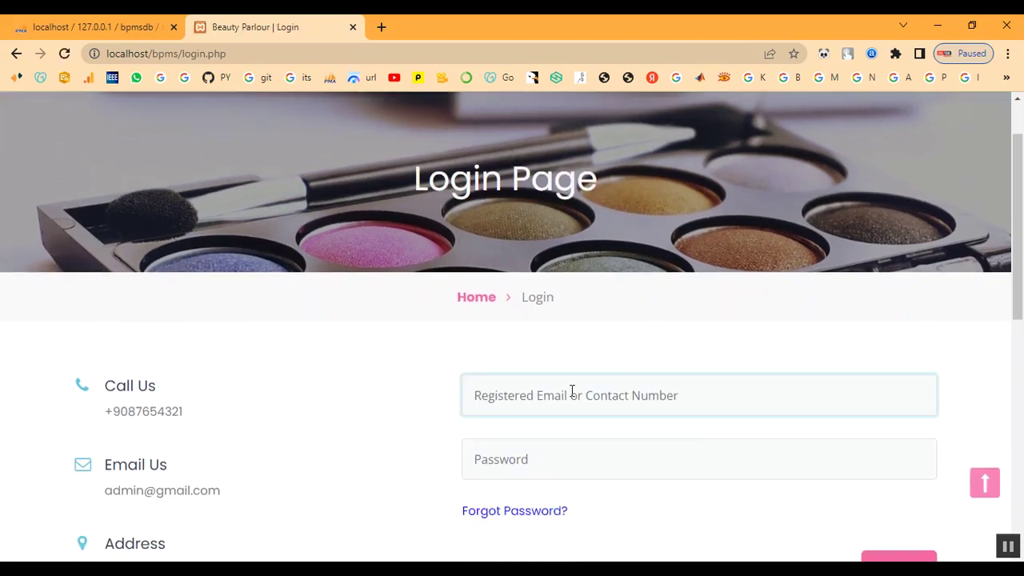
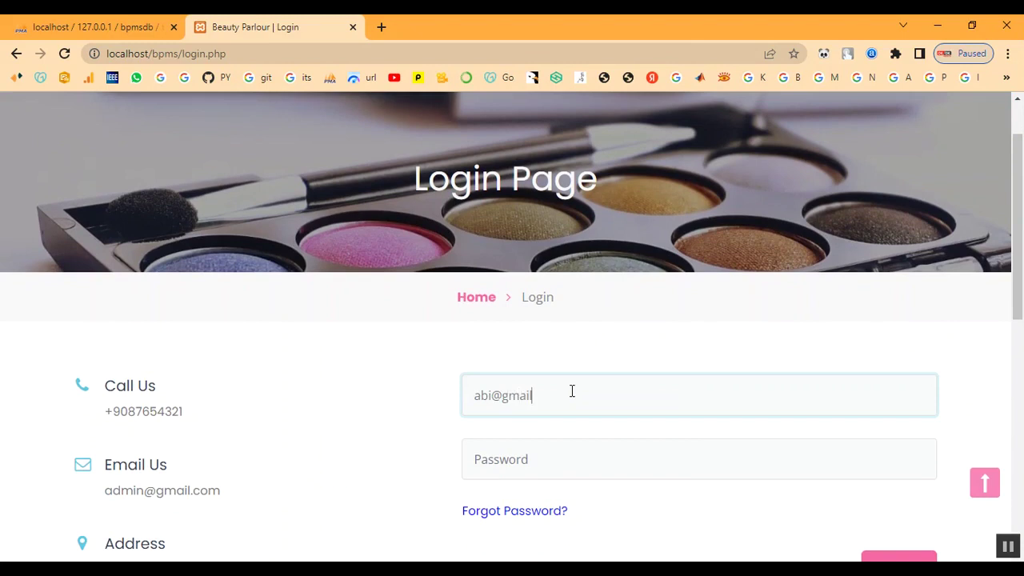
pyautogui.press('Tab')
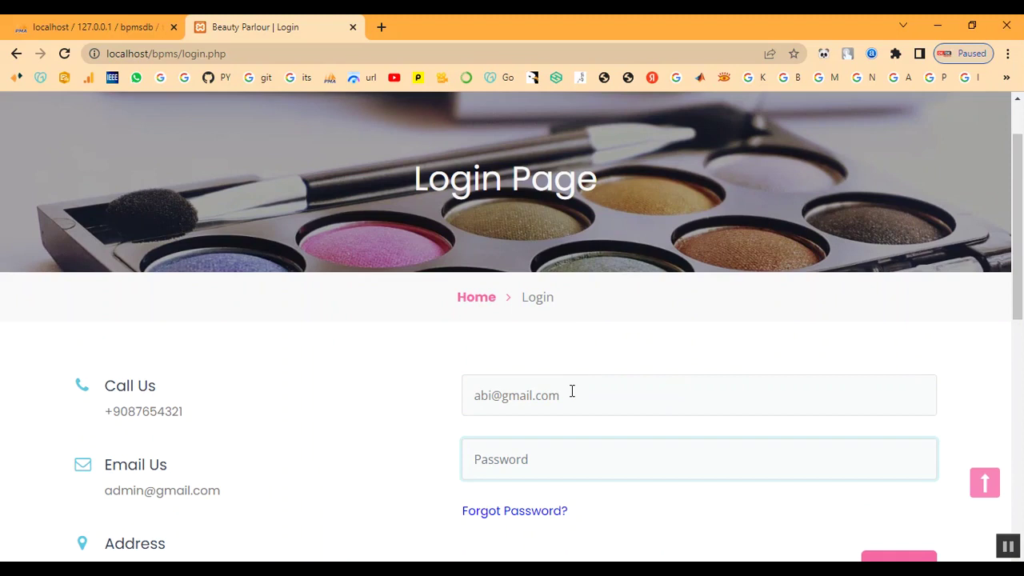
pyautogui.write('••')
pyautogui.scroll(-2, 633, 448)
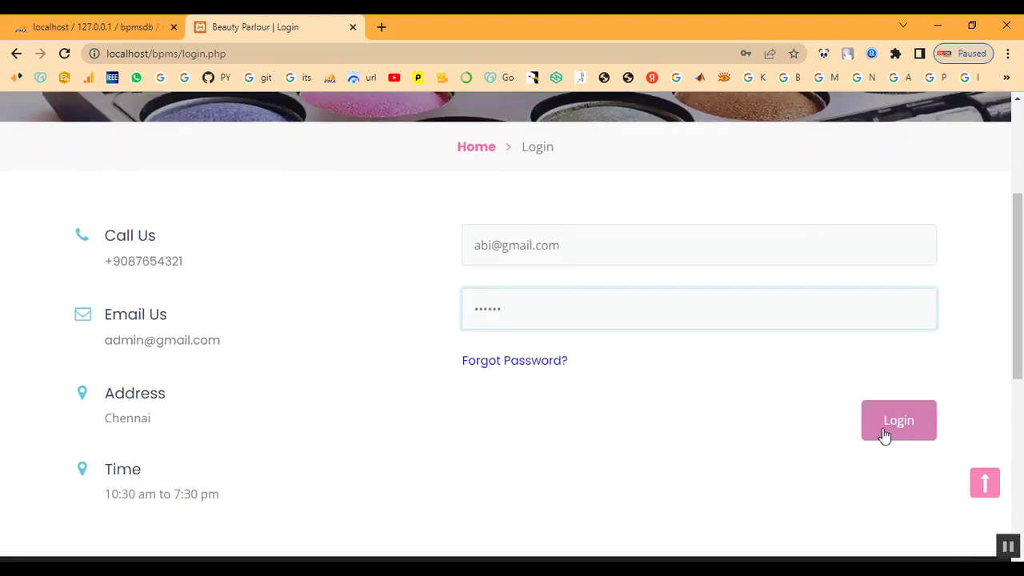
pyautogui.click(886, 435)
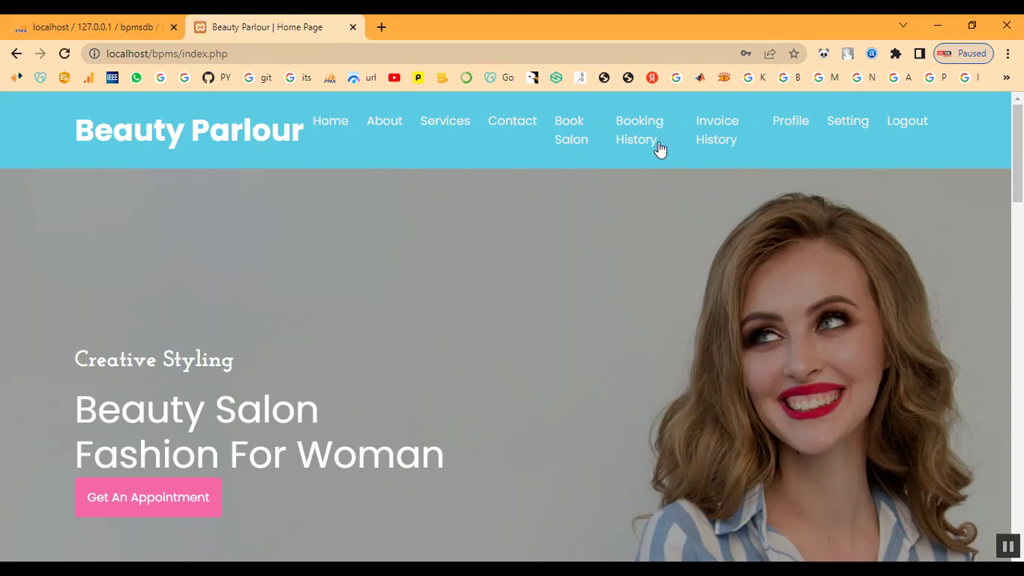
# - Browse through the Services page listings
pyautogui.click(432, 126)
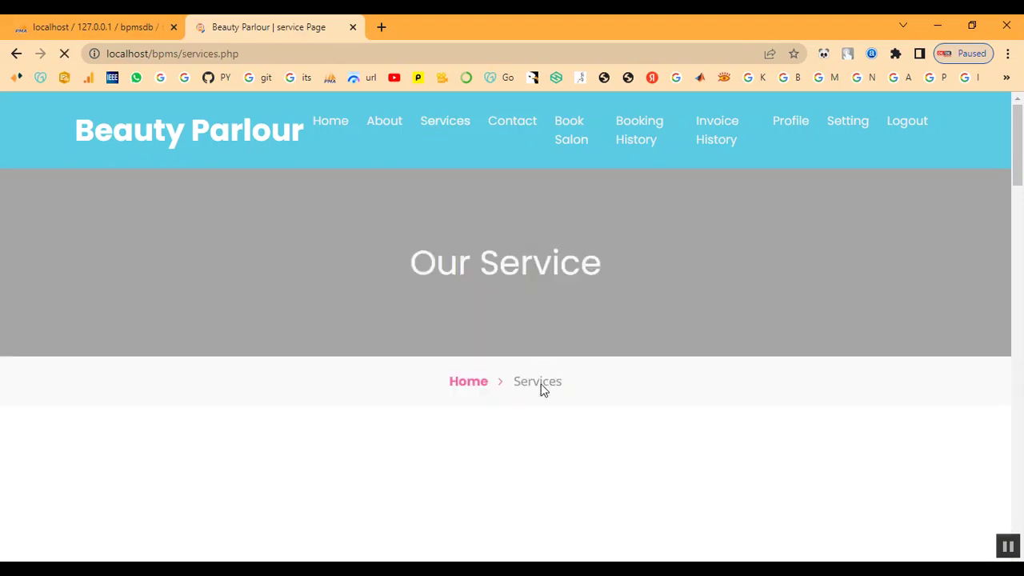
pyautogui.scroll(-6, 541, 389)
pyautogui.scroll(-10, 560, 420)
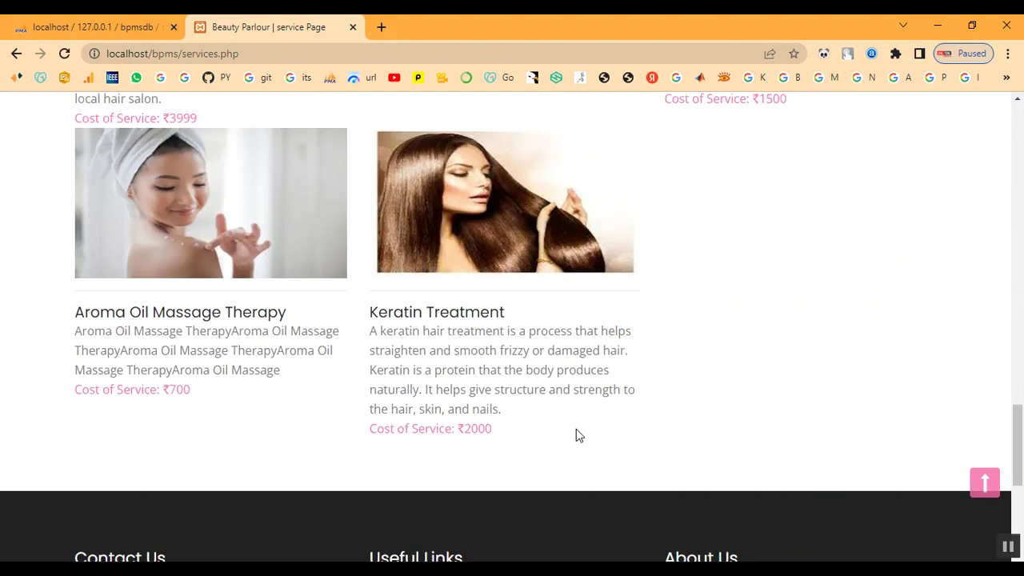
pyautogui.scroll(15, 659, 413)
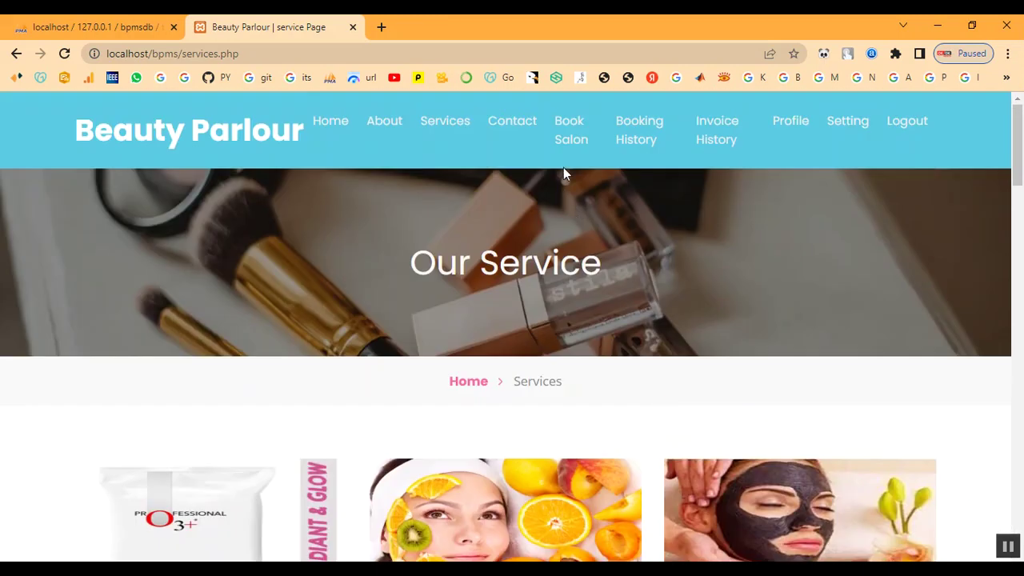
# - Go to the Book Salon appointment form and bring up its Appointment Date calendar
pyautogui.click(566, 136)
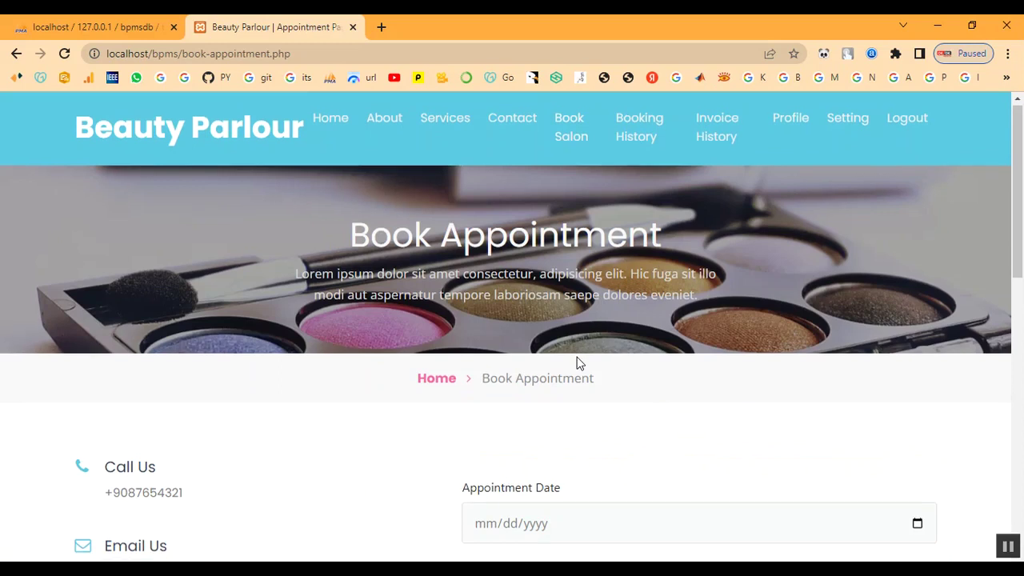
pyautogui.scroll(-3, 580, 364)
pyautogui.click(917, 226)
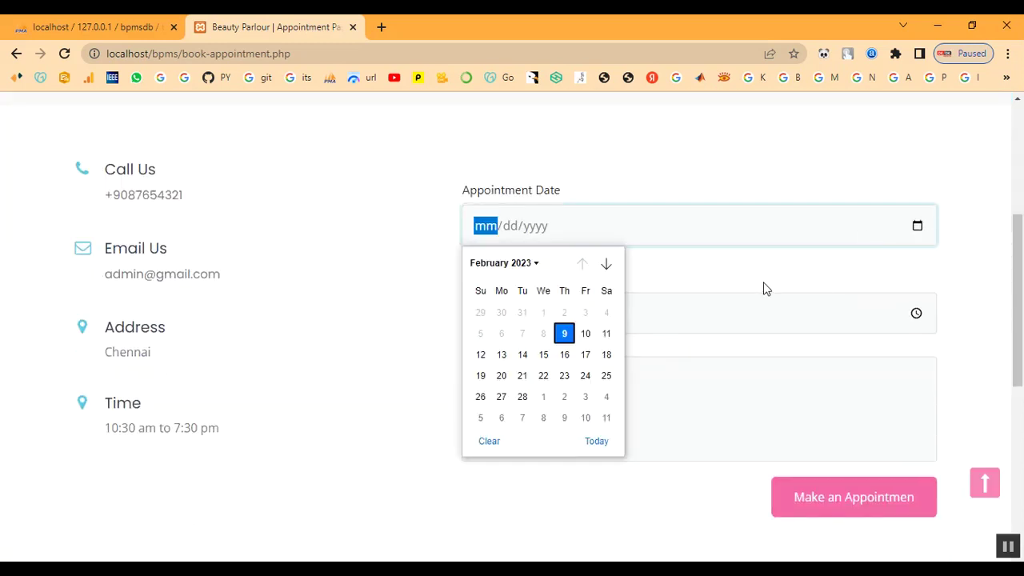
# - Set the appointment date to 02/10/2023 and the time to 10:00 AM
pyautogui.click(585, 333)
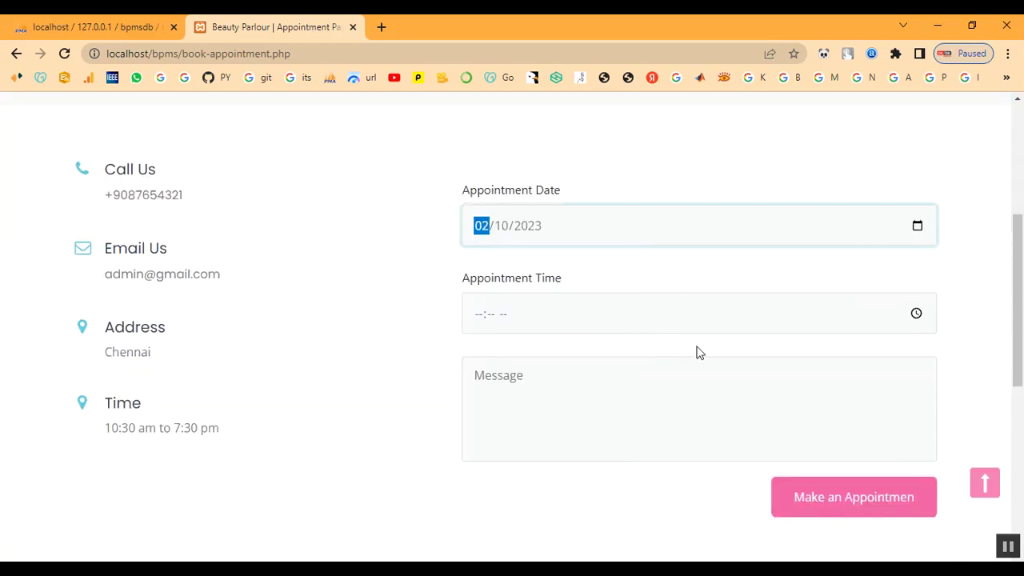
pyautogui.click(916, 312)
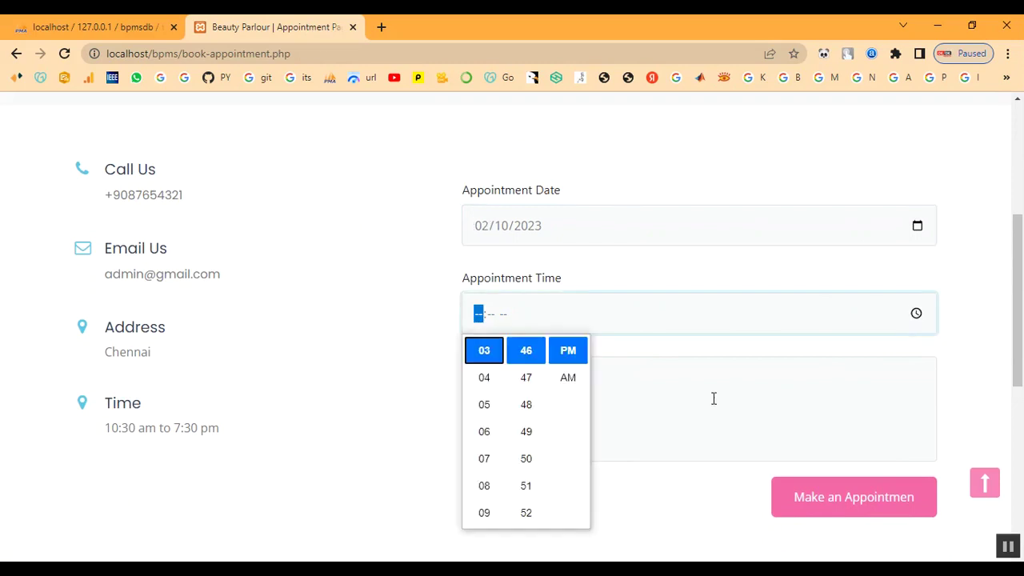
pyautogui.scroll(2, 486, 414)
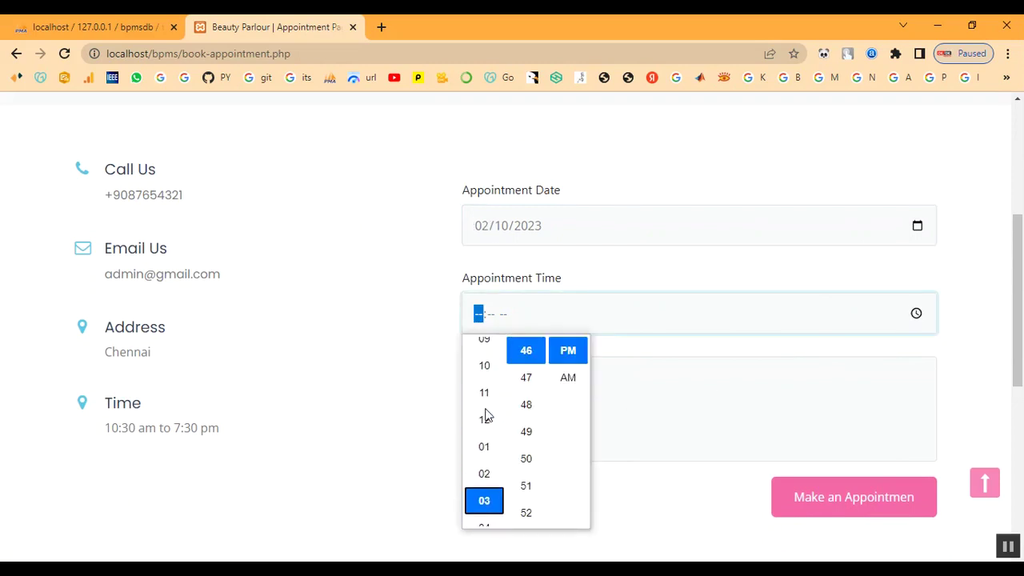
pyautogui.click(485, 375)
pyautogui.scroll(3, 516, 392)
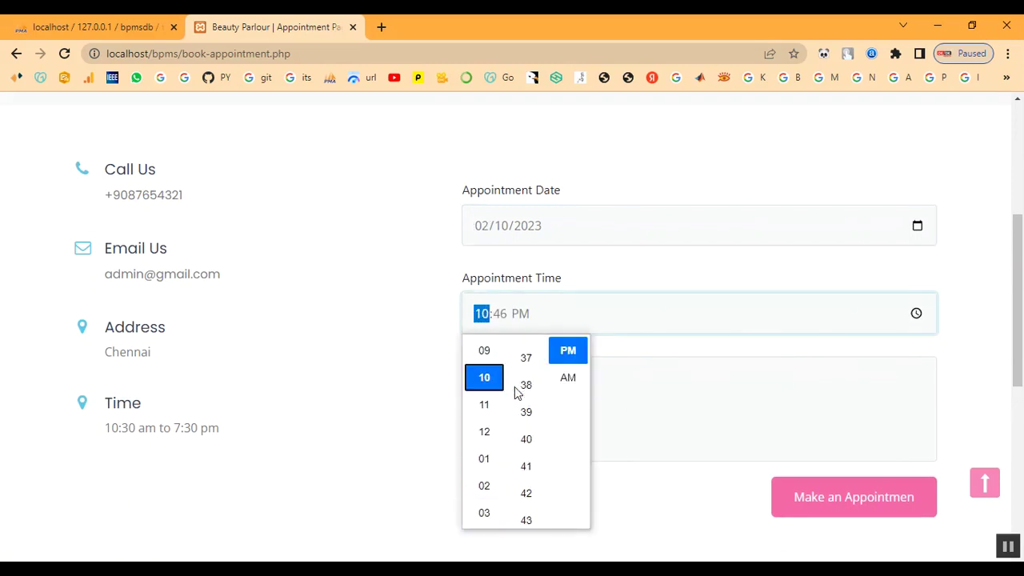
pyautogui.scroll(6, 517, 393)
pyautogui.scroll(4, 526, 404)
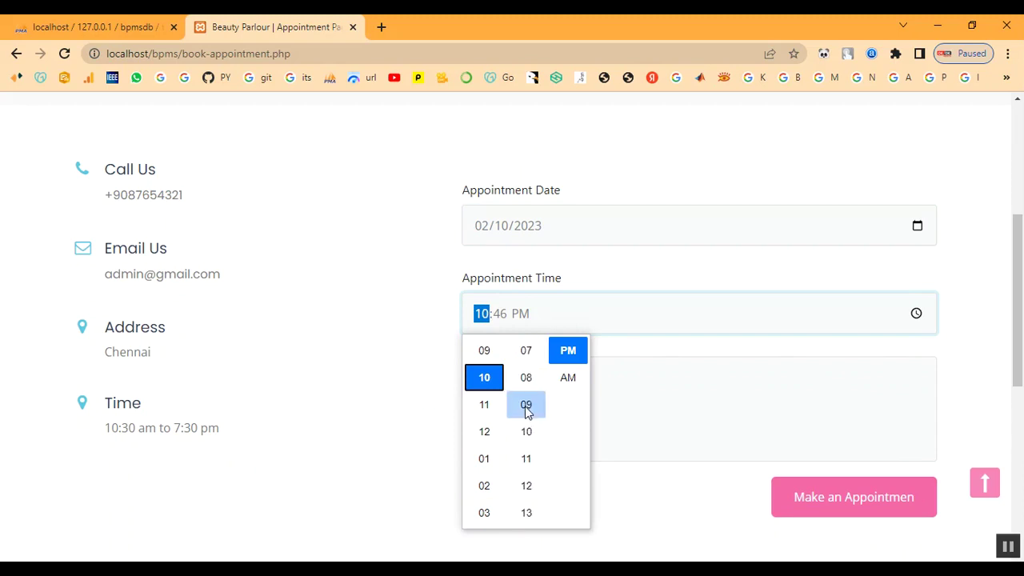
pyautogui.scroll(2, 527, 403)
pyautogui.scroll(2, 528, 388)
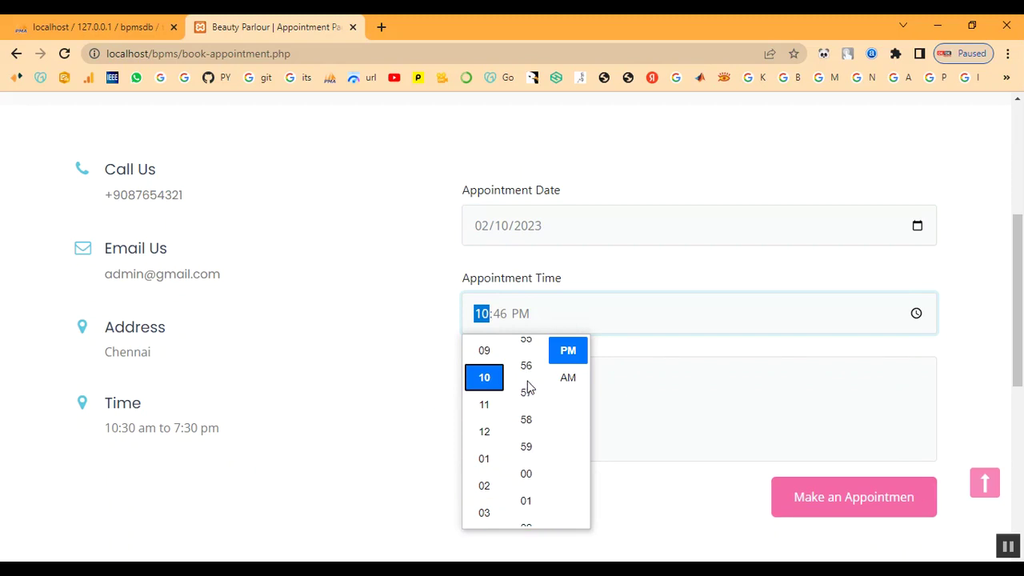
pyautogui.click(582, 377)
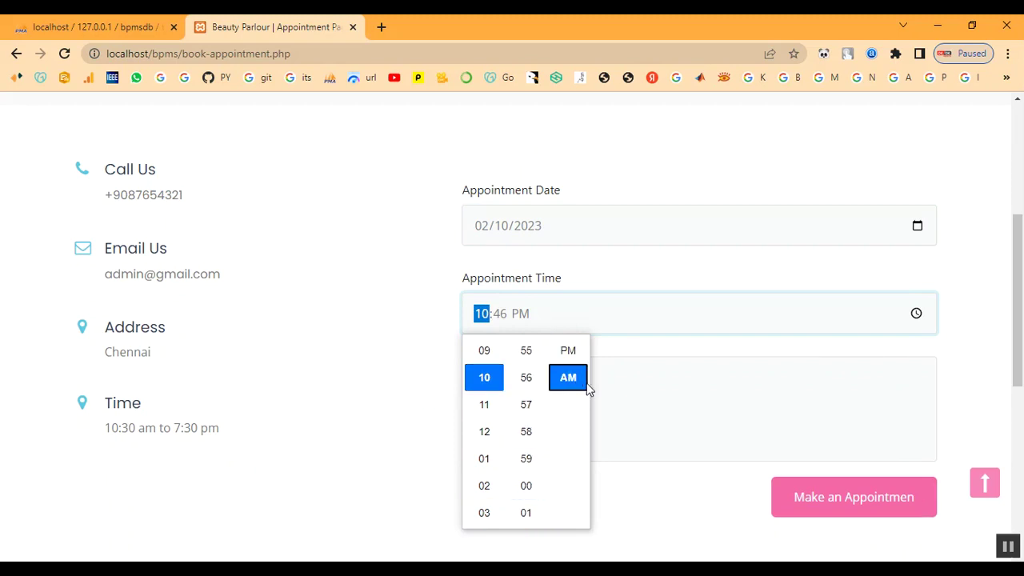
pyautogui.scroll(-2, 533, 449)
pyautogui.scroll(1, 535, 439)
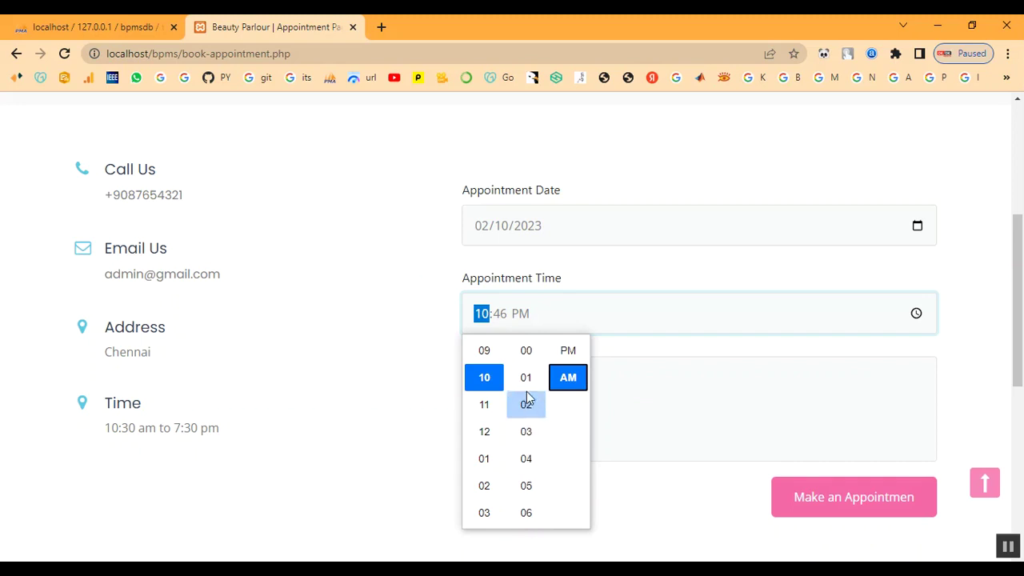
pyautogui.click(528, 352)
pyautogui.click(696, 353)
# - Enter 'Keratin Treatment' as the appointment message
pyautogui.click(557, 408)
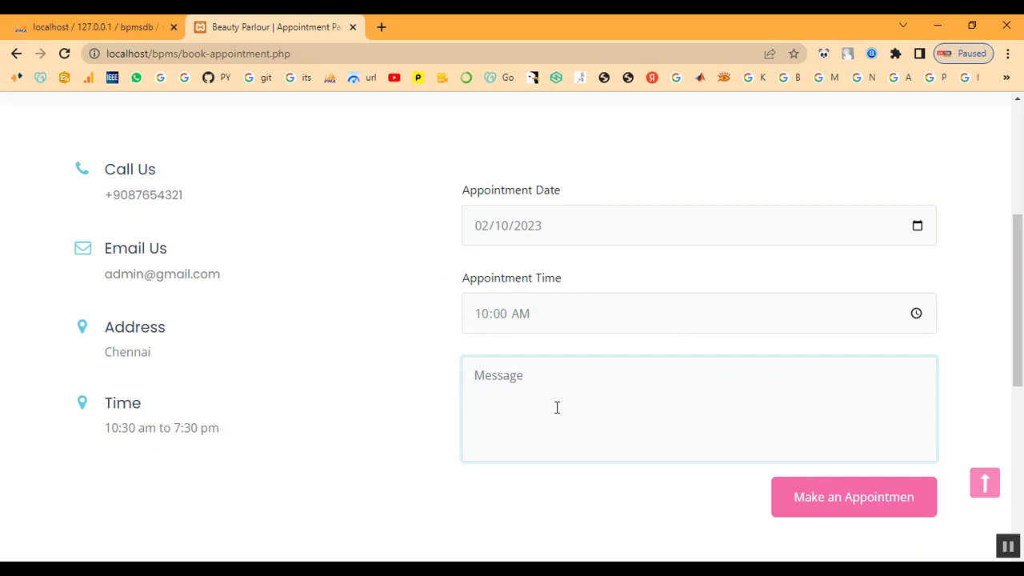
pyautogui.write('I')
pyautogui.press('BackSpace')
pyautogui.write('Keratin')
pyautogui.write('Treatment')
# - Submit the appointment request and copy the new appointment number
pyautogui.click(803, 496)
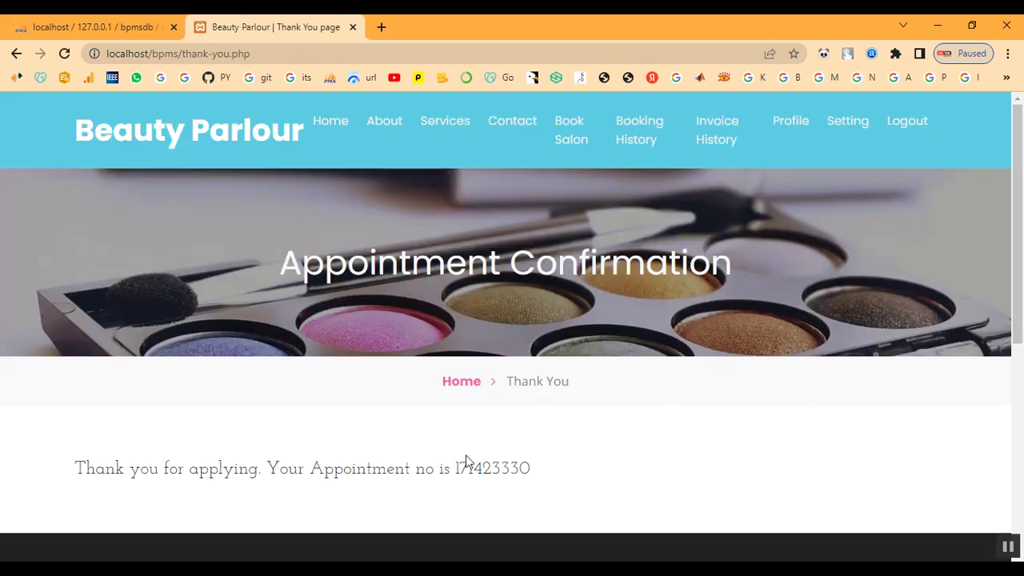
pyautogui.moveTo(455, 467); pyautogui.dragTo(534, 469)
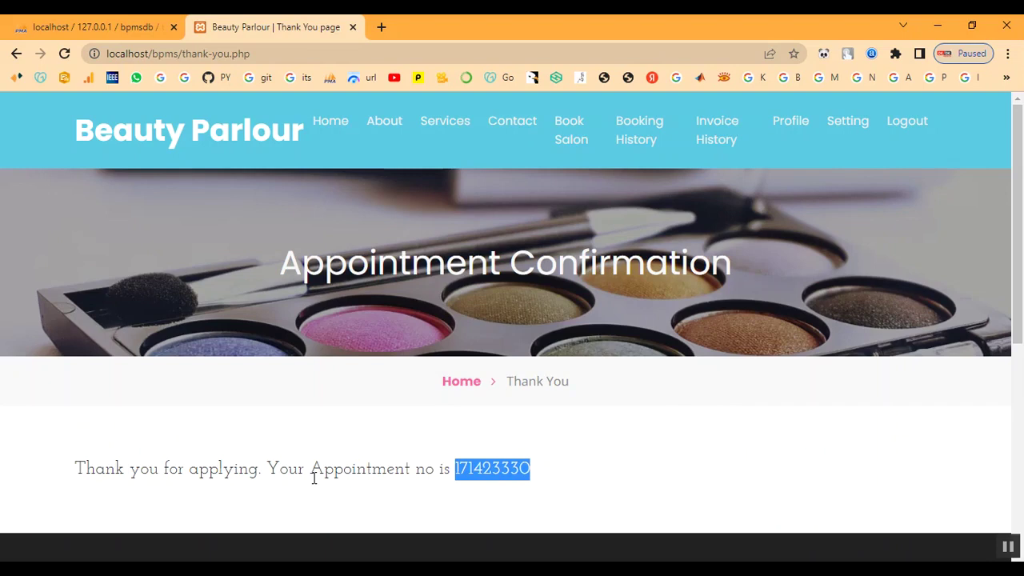
pyautogui.rightClick(488, 473)
pyautogui.click(533, 384)
pyautogui.moveTo(76, 469); pyautogui.dragTo(628, 485)
pyautogui.click(623, 489)
# - View the new appointment in Booking History, showing status Not Updated Yet
pyautogui.click(642, 136)
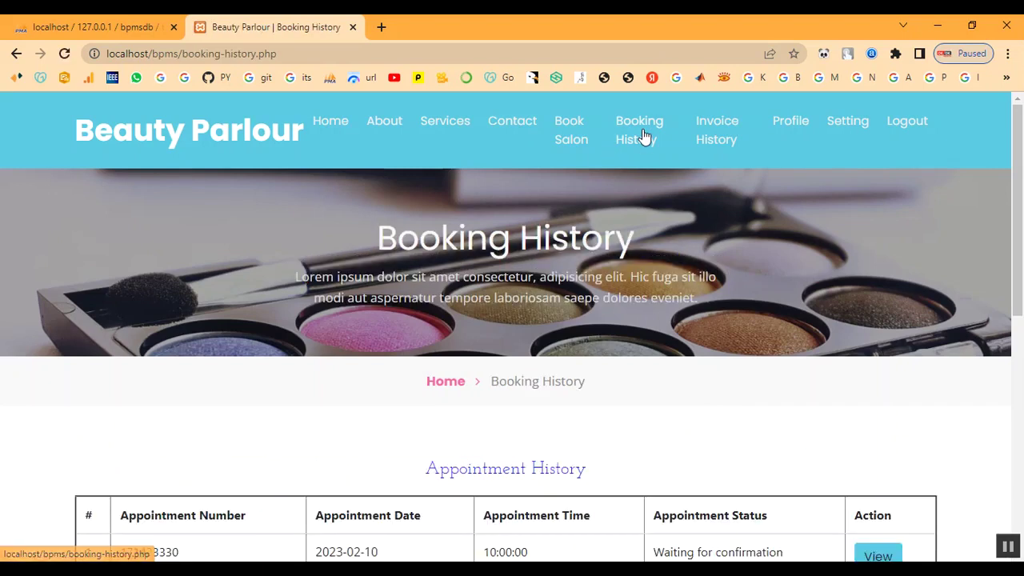
pyautogui.scroll(-2, 696, 421)
pyautogui.scroll(-2, 715, 430)
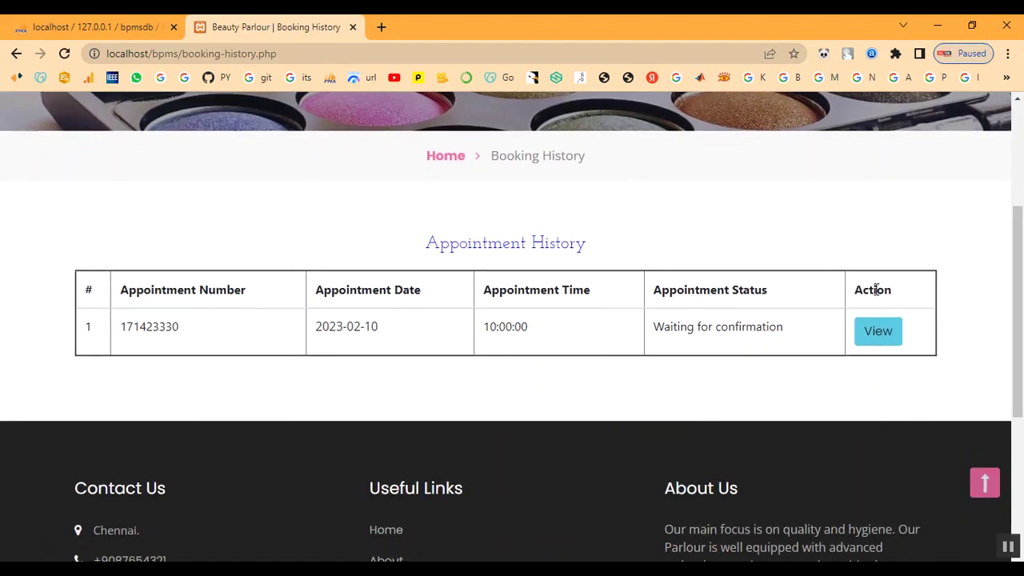
pyautogui.click(887, 336)
pyautogui.scroll(-4, 741, 391)
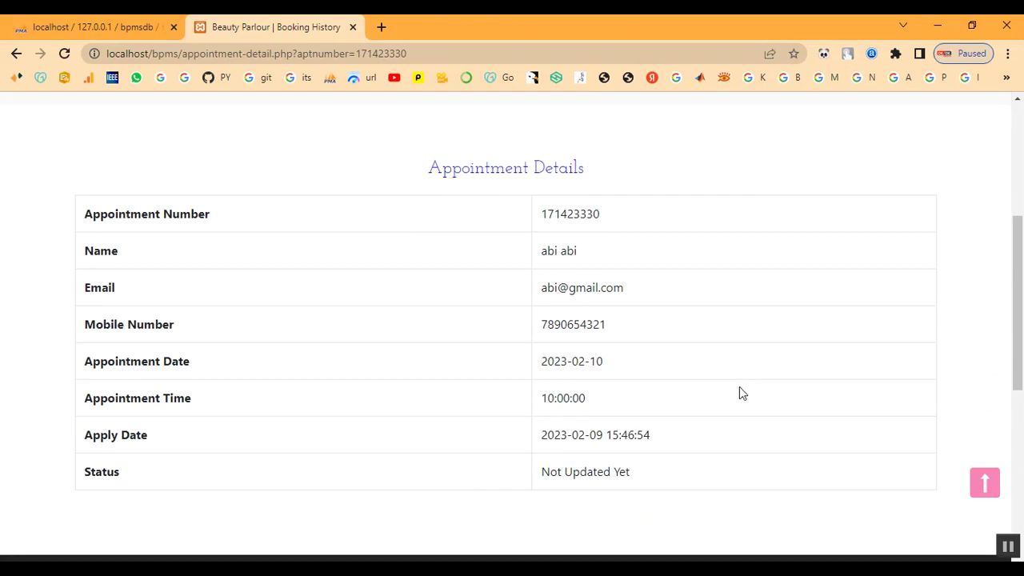
pyautogui.moveTo(542, 472); pyautogui.dragTo(709, 487)
pyautogui.scroll(4, 708, 486)
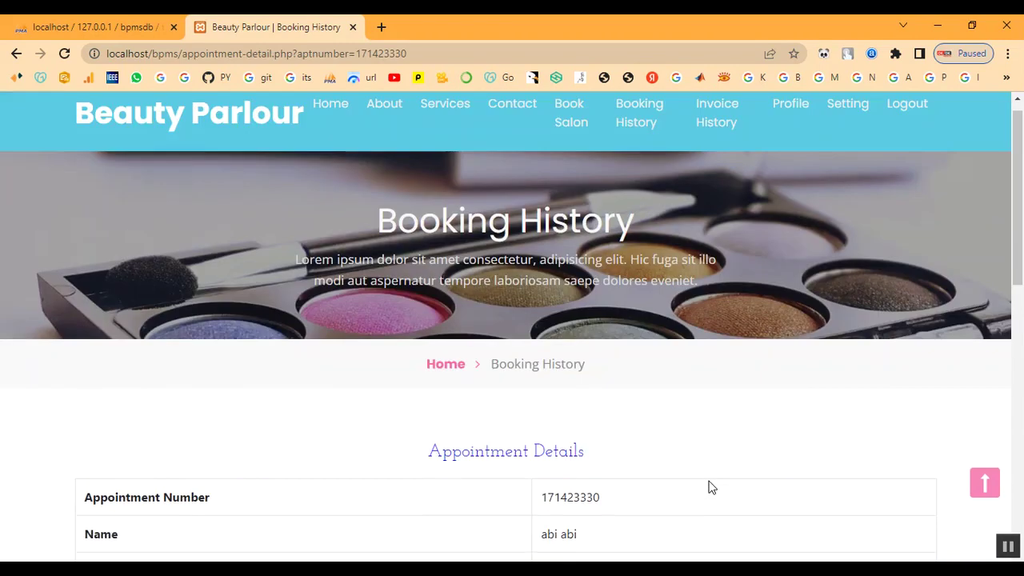
pyautogui.click(641, 156)
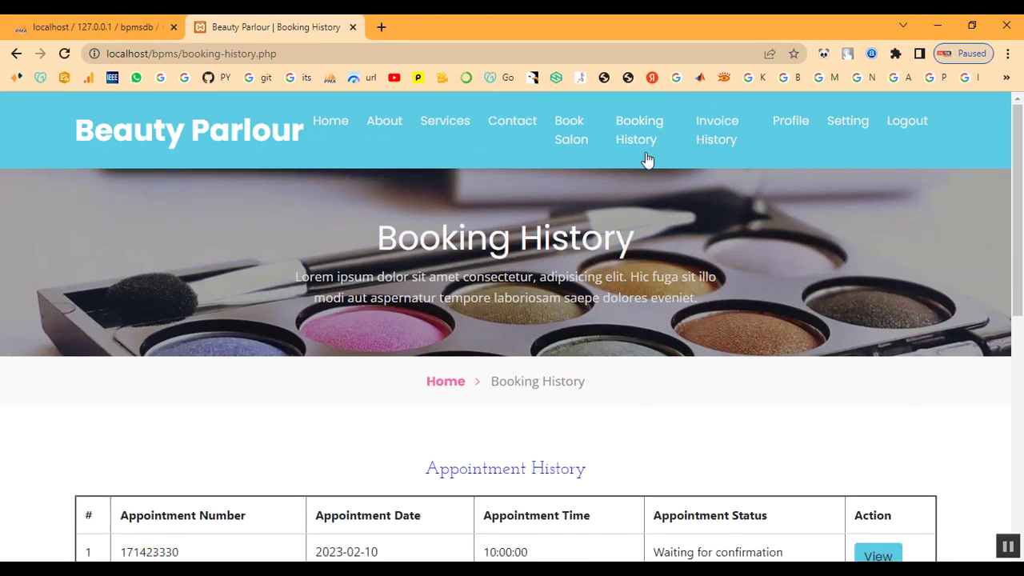
# - Review the Invoice History page and then the customer's Profile page
pyautogui.click(731, 133)
pyautogui.scroll(-3, 731, 281)
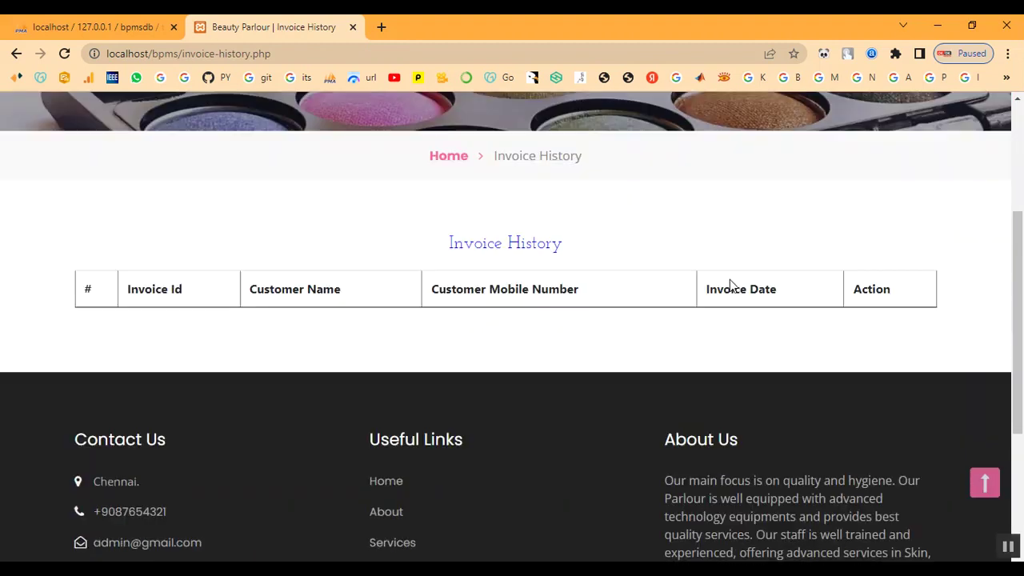
pyautogui.scroll(3, 680, 355)
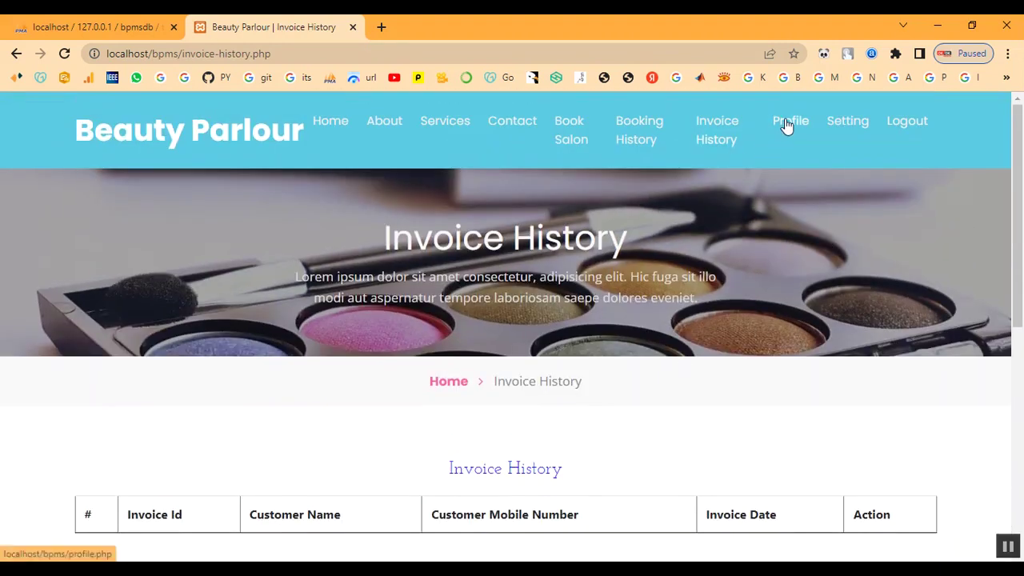
pyautogui.click(787, 125)
pyautogui.scroll(-8, 704, 338)
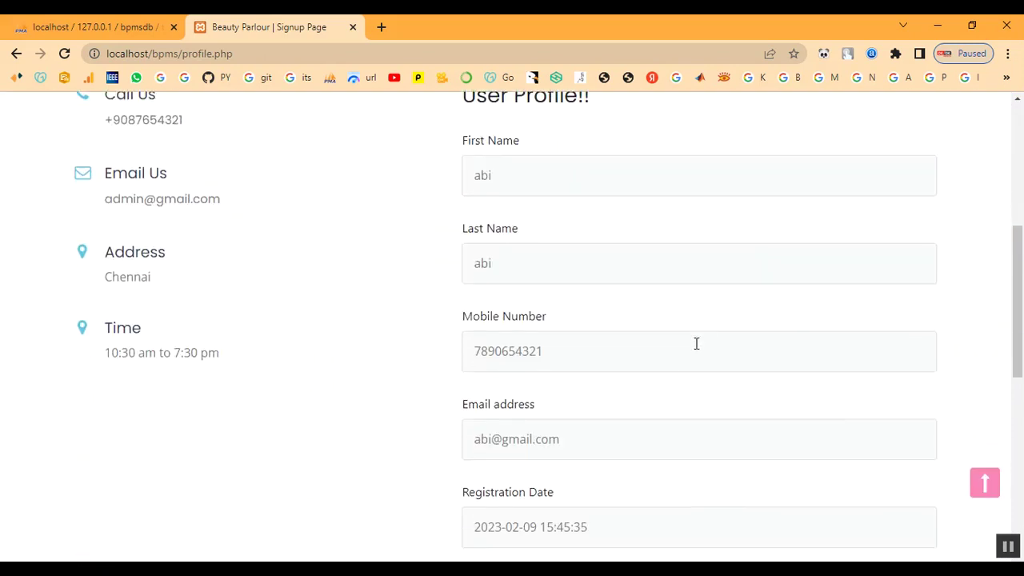
pyautogui.scroll(8, 695, 352)
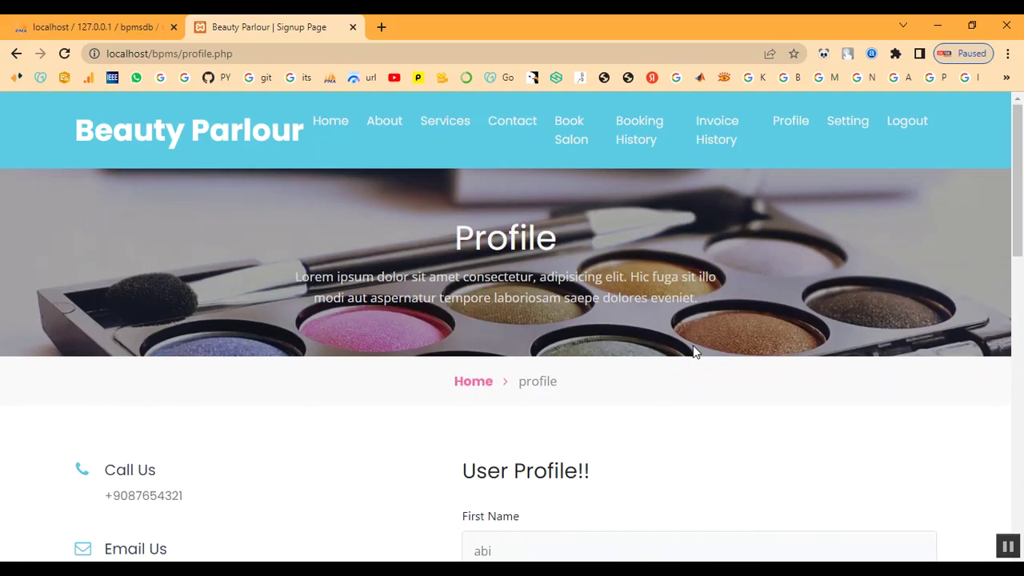
# - Log out of the customer account via the Setting menu
pyautogui.click(847, 125)
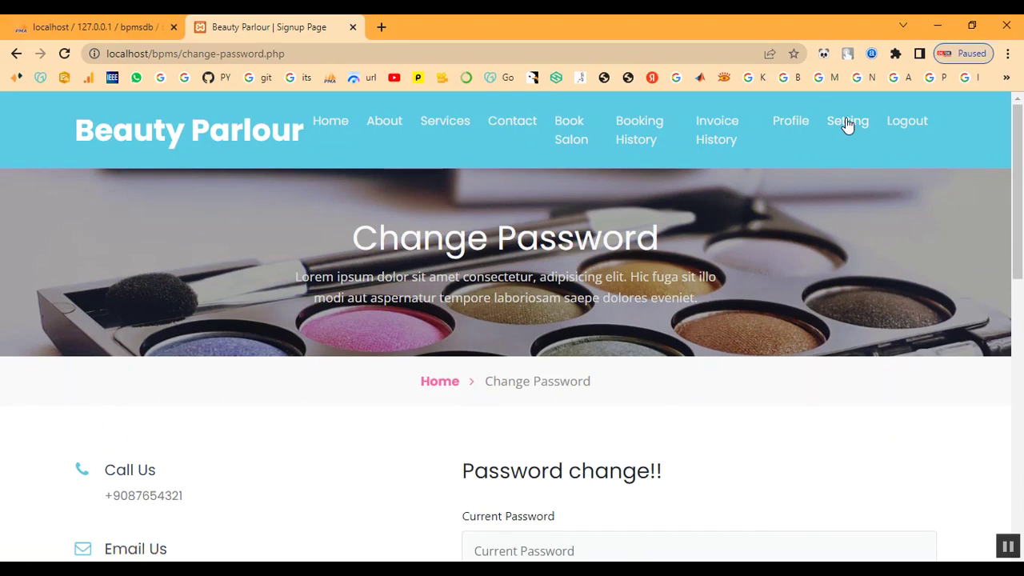
pyautogui.scroll(-3, 797, 270)
pyautogui.scroll(3, 797, 272)
pyautogui.click(917, 132)
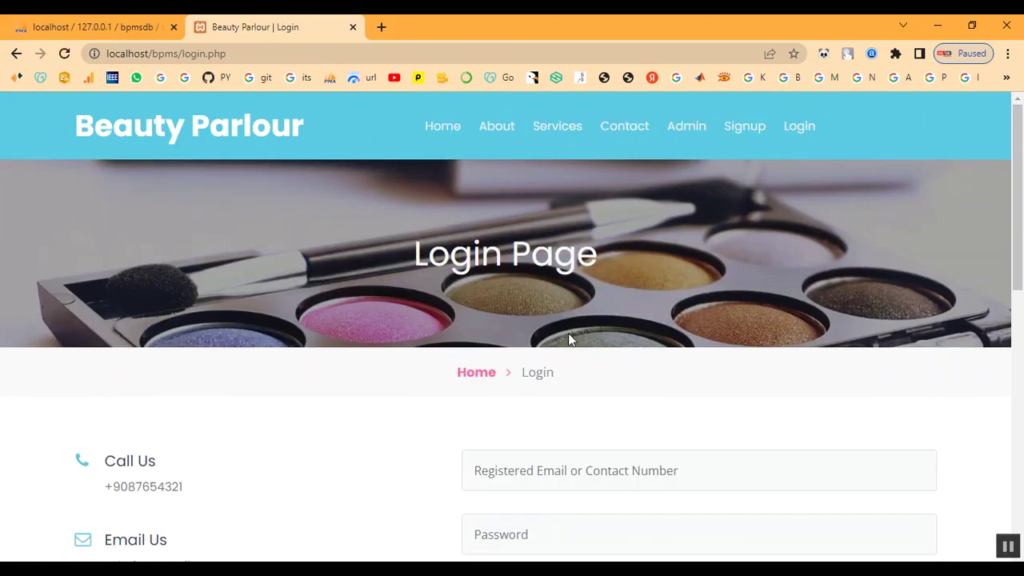
# - Sign in to the admin panel with the admin username and password
pyautogui.click(472, 376)
pyautogui.click(686, 128)
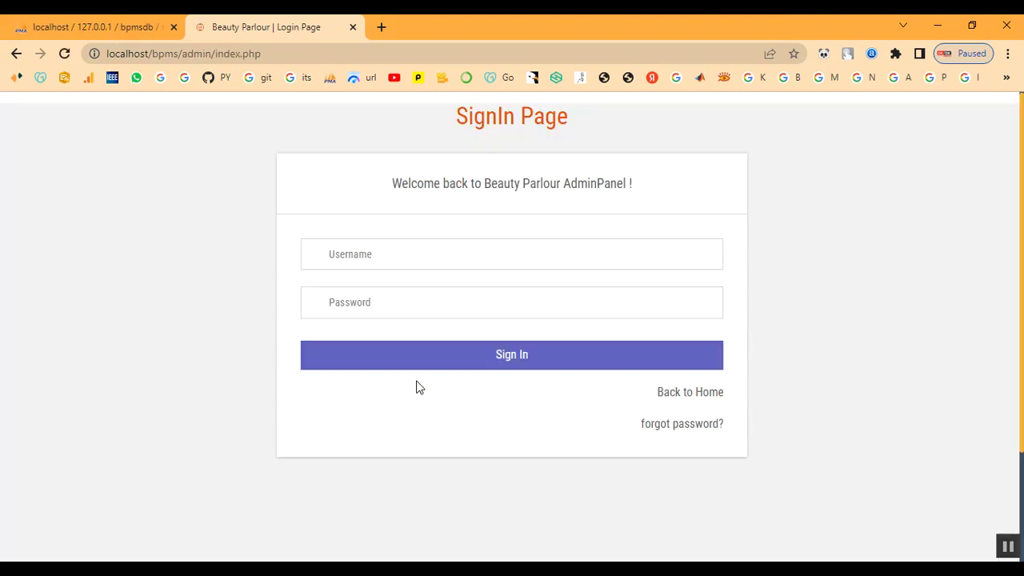
pyautogui.click(407, 263)
pyautogui.write('a')
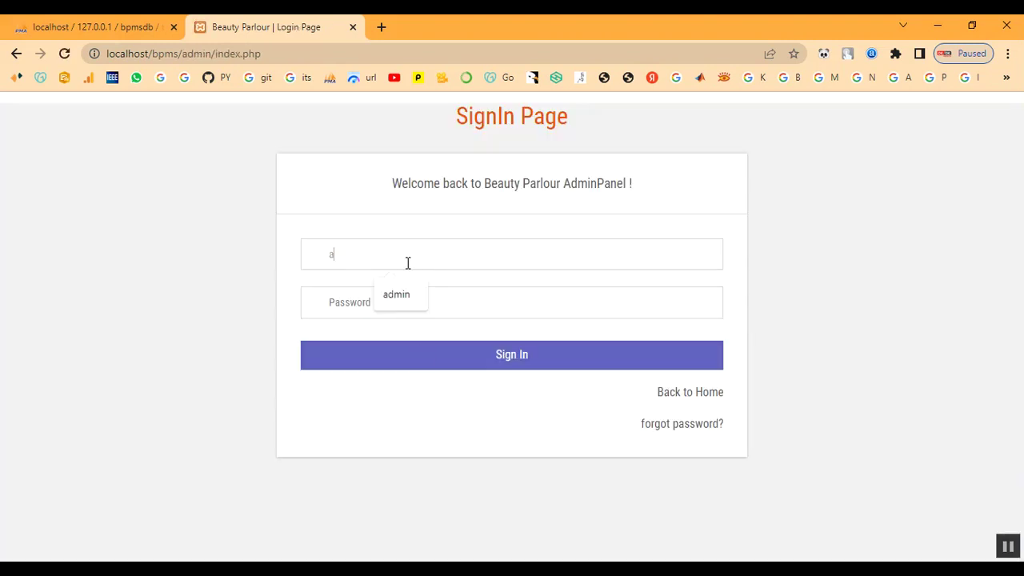
pyautogui.write('dmin')
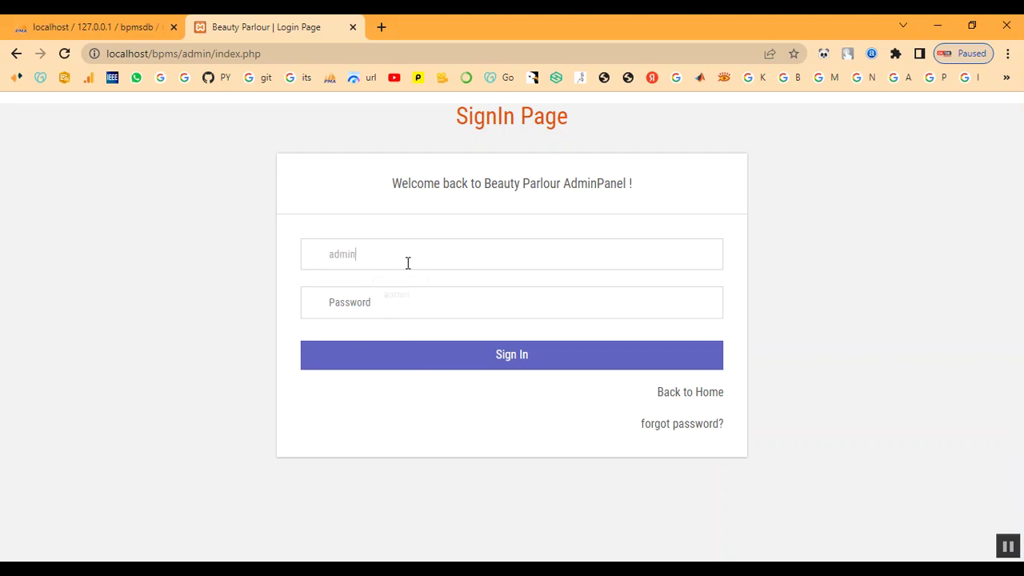
pyautogui.press('Tab')
pyautogui.write('Te')
pyautogui.click(423, 354)
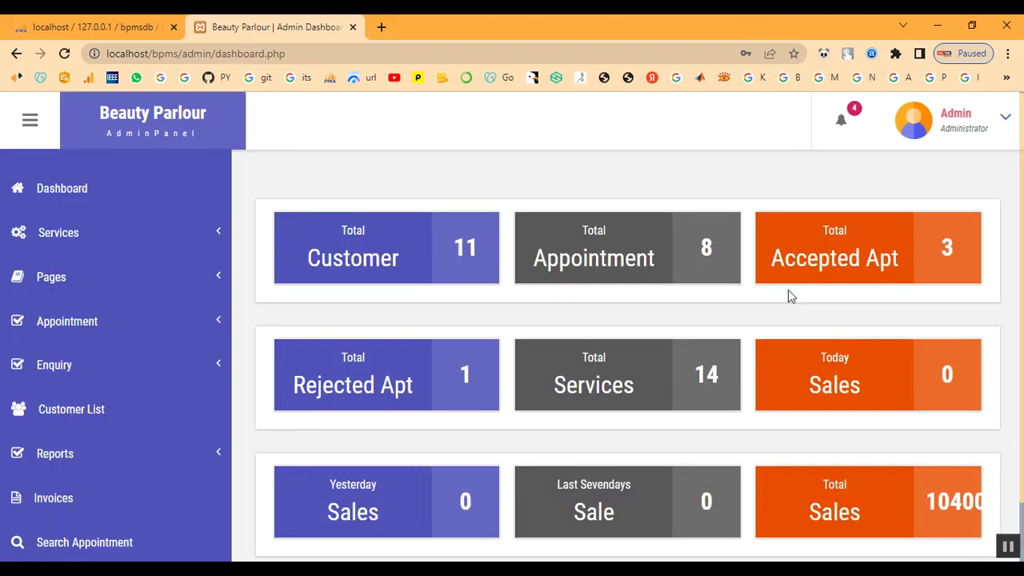
# - Open the new 2023-02-10 appointment (row 8) from All Appointment
pyautogui.click(81, 321)
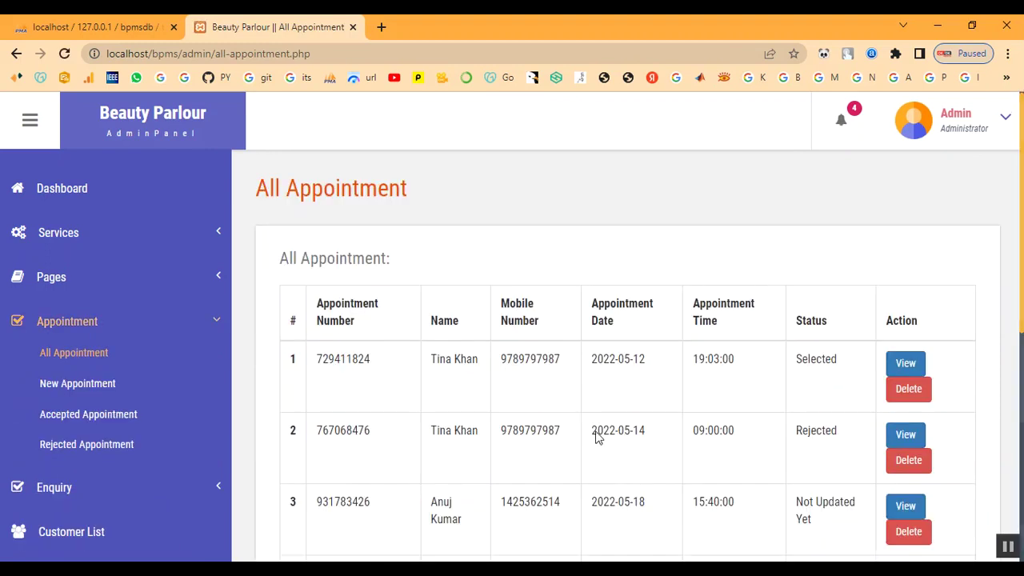
pyautogui.scroll(-3, 510, 450)
pyautogui.scroll(-3, 509, 450)
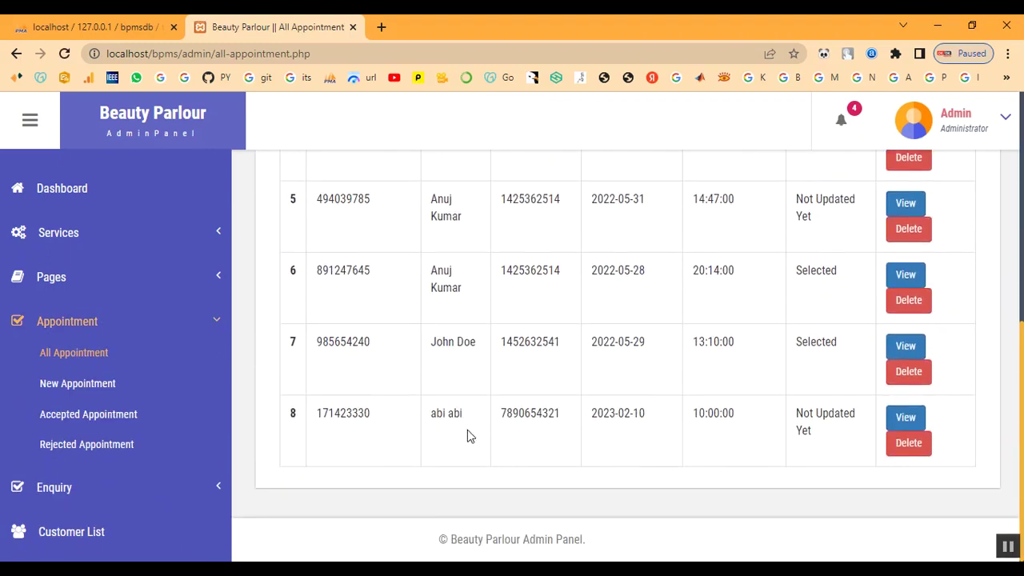
pyautogui.moveTo(430, 414); pyautogui.dragTo(834, 441)
pyautogui.click(836, 444)
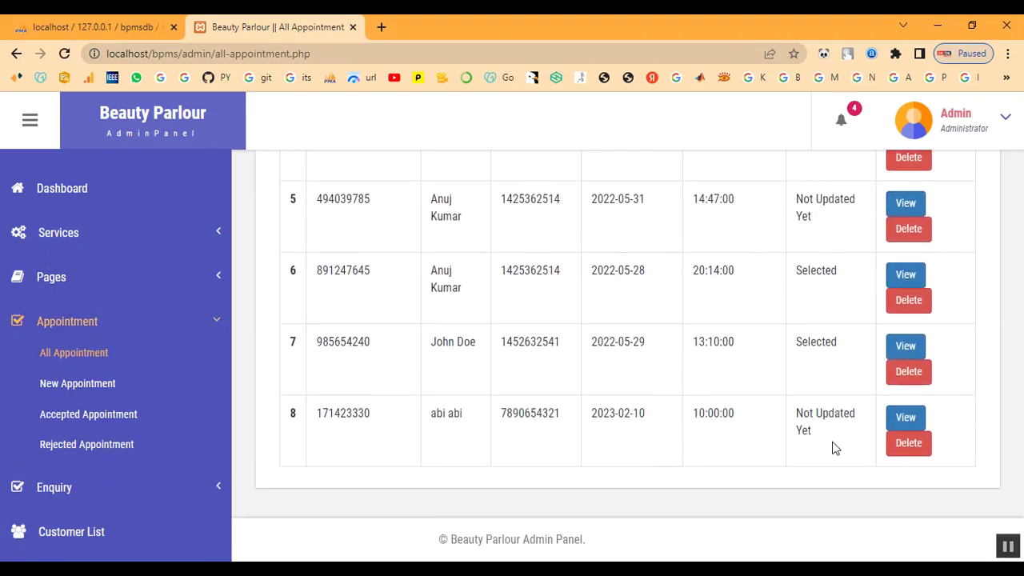
pyautogui.click(912, 423)
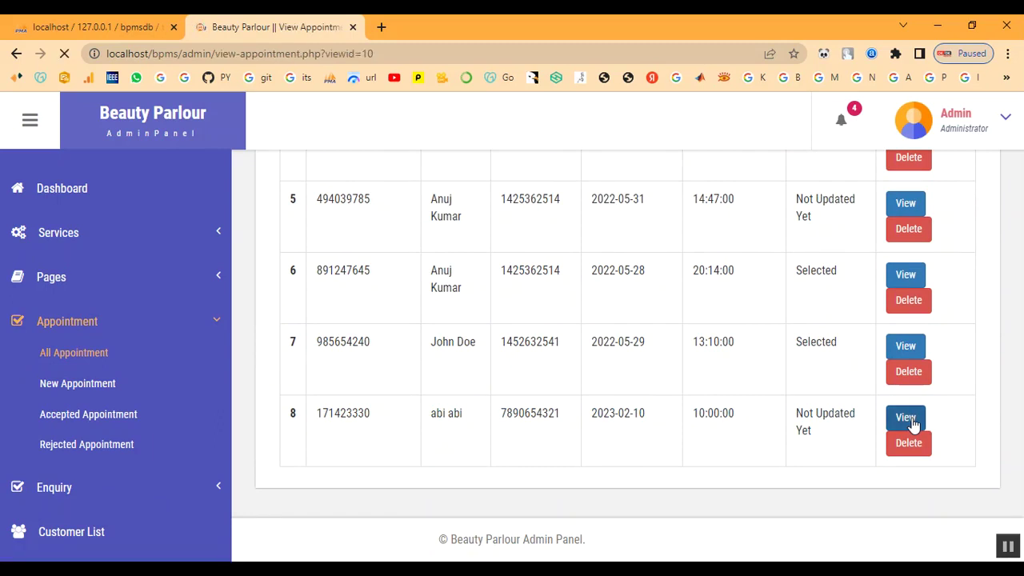
# - Check the bell notifications, open the latest one, and scroll to the Remark box
pyautogui.click(842, 124)
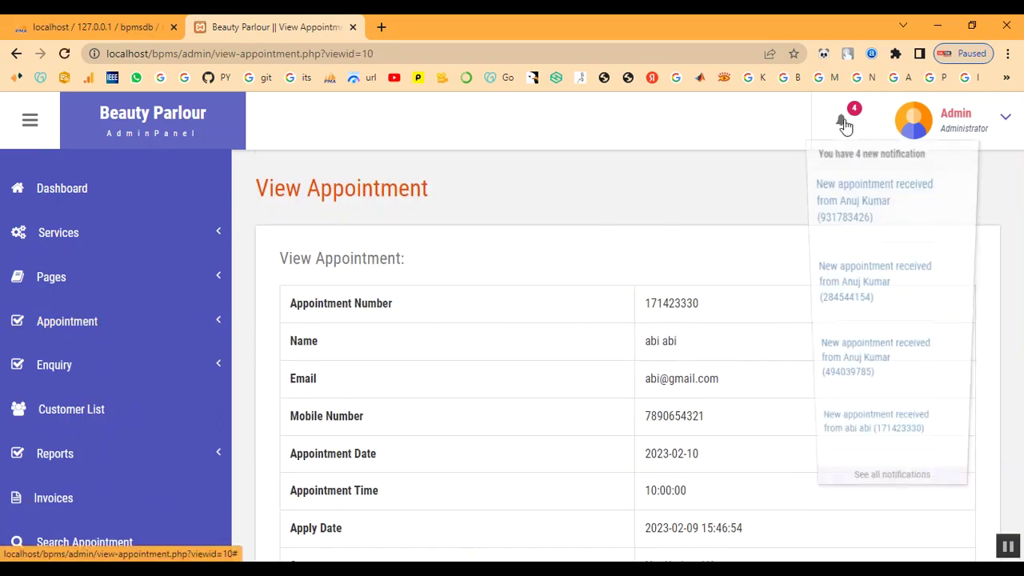
pyautogui.click(841, 435)
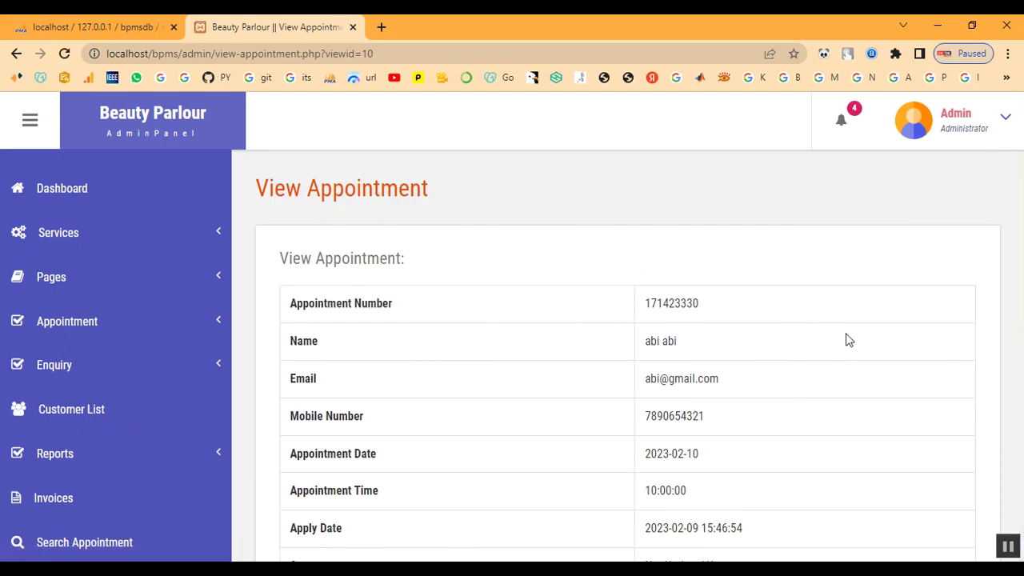
pyautogui.scroll(-3, 837, 353)
pyautogui.scroll(2, 721, 372)
pyautogui.scroll(-3, 722, 373)
# - Submit a remark for appointment 10 with status Selected and dismiss the 'remark updated' alert
pyautogui.click(716, 397)
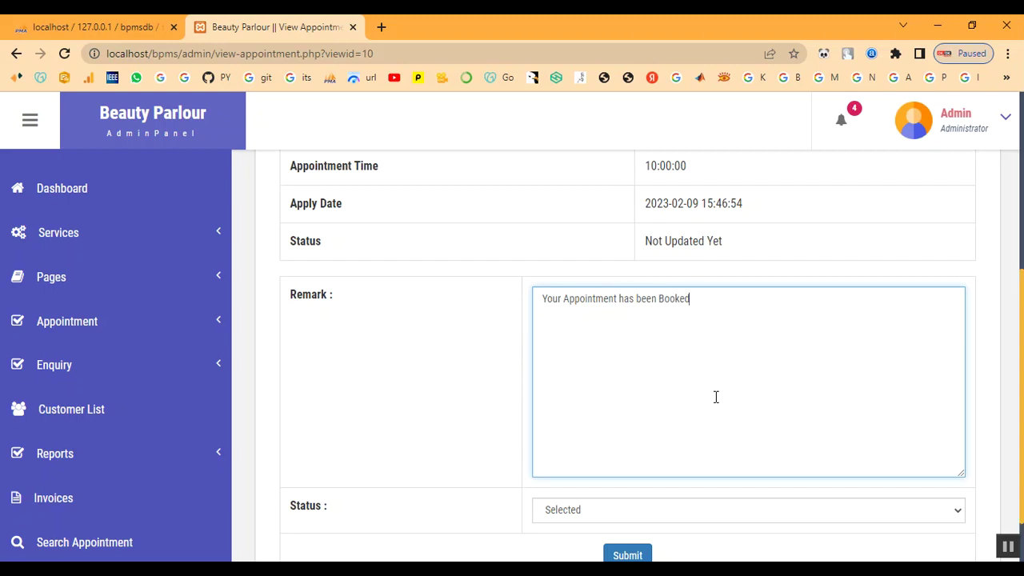
pyautogui.scroll(-2, 715, 397)
pyautogui.click(662, 443)
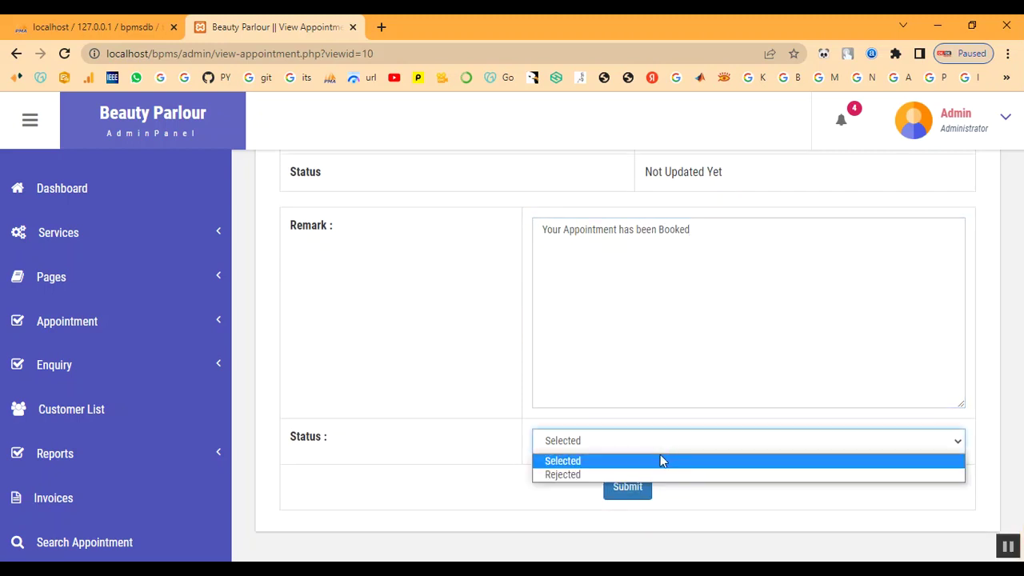
pyautogui.click(661, 462)
pyautogui.click(627, 486)
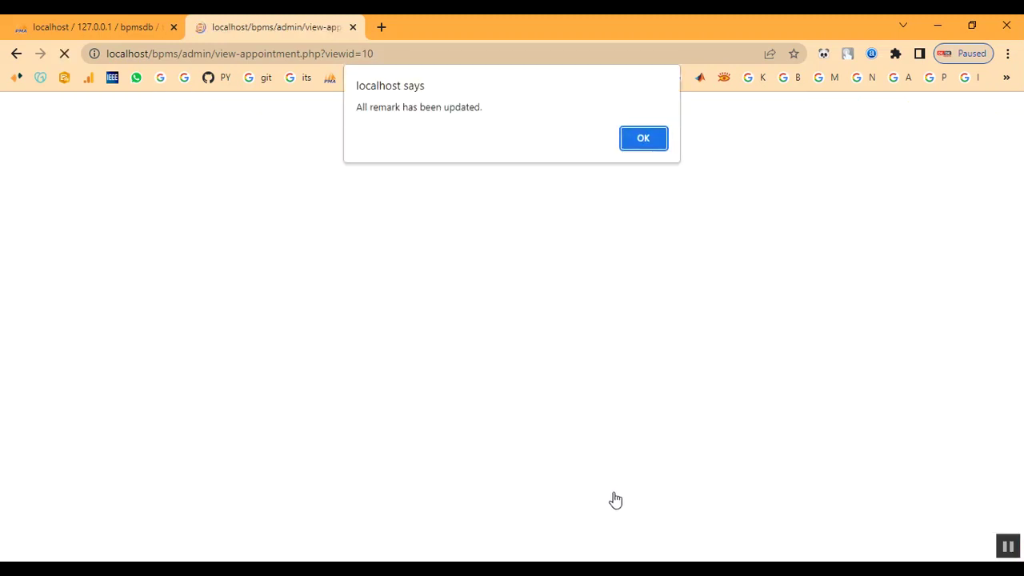
pyautogui.moveTo(369, 108); pyautogui.dragTo(587, 133)
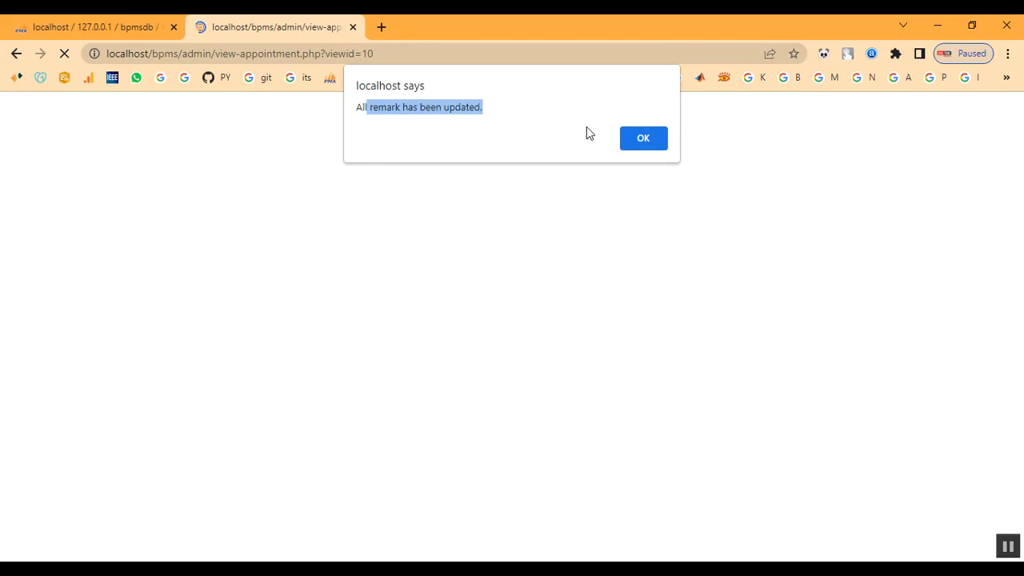
pyautogui.click(664, 147)
# - Verify the 2023-02-10, 10:00:00 appointment now shows status Selected
pyautogui.scroll(-6, 808, 480)
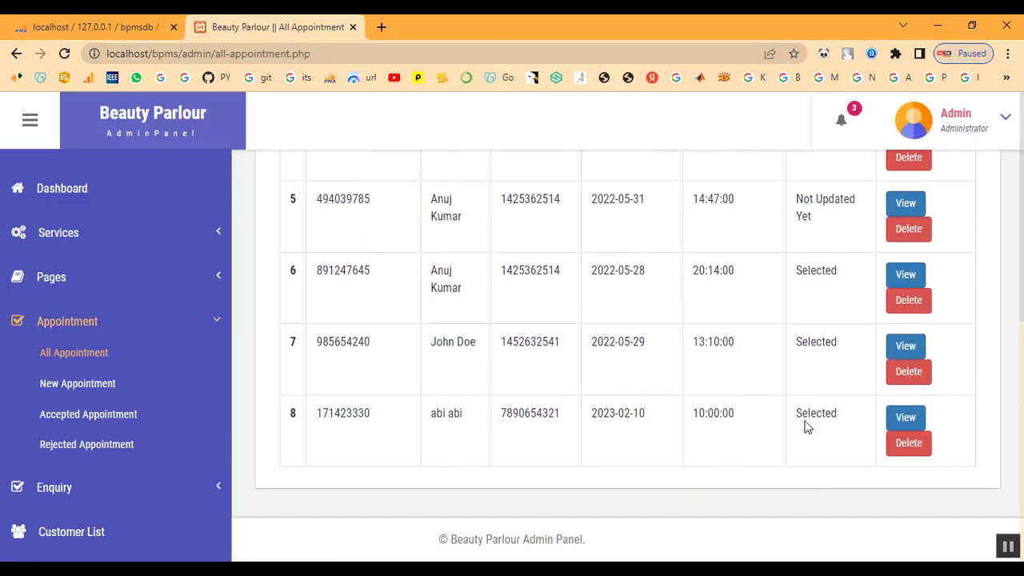
pyautogui.moveTo(802, 426); pyautogui.dragTo(840, 426)
pyautogui.scroll(4, 469, 480)
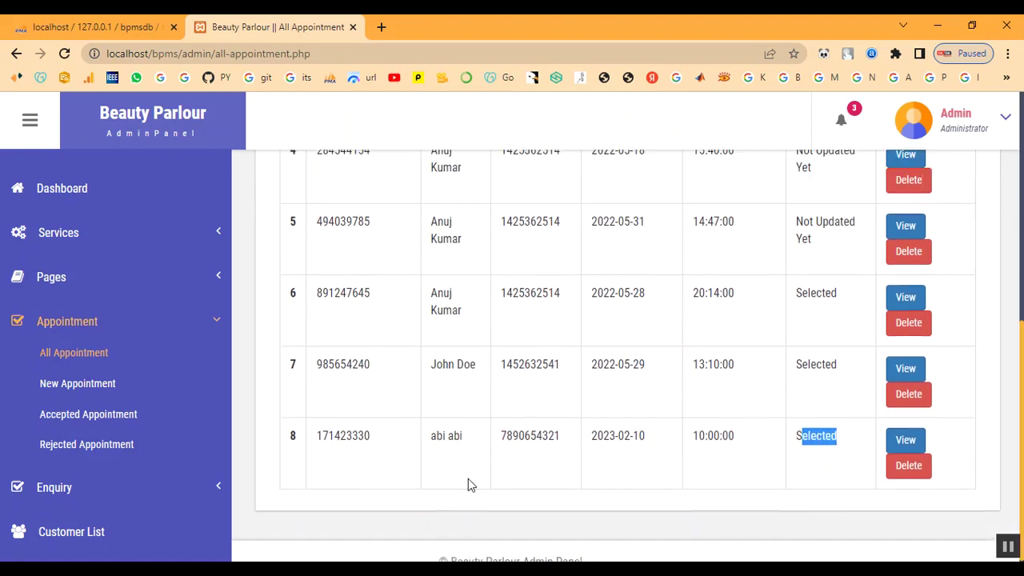
# - Collapse the appointment section and open the Customer List
pyautogui.click(68, 321)
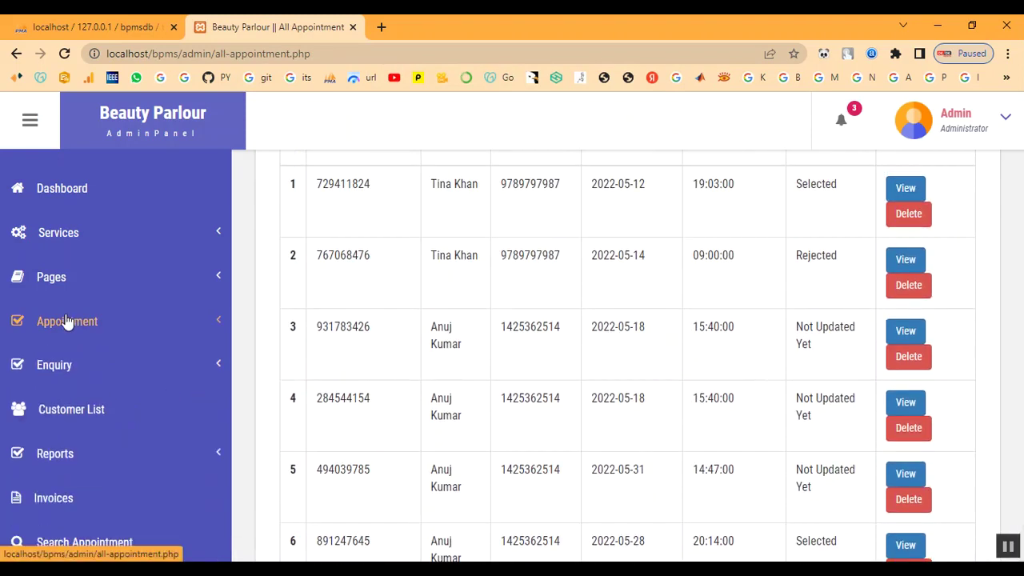
pyautogui.scroll(-2, 88, 448)
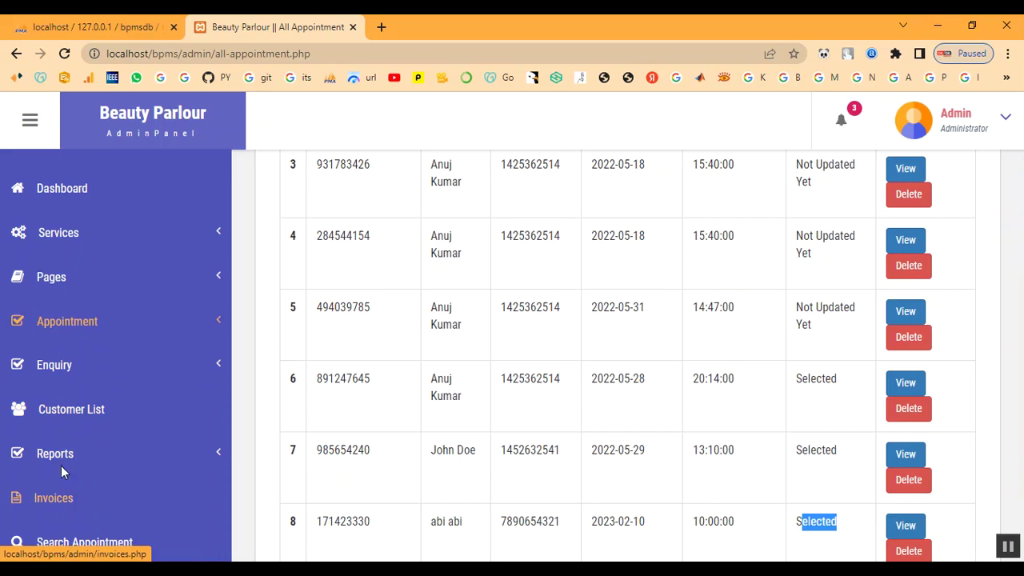
pyautogui.click(71, 415)
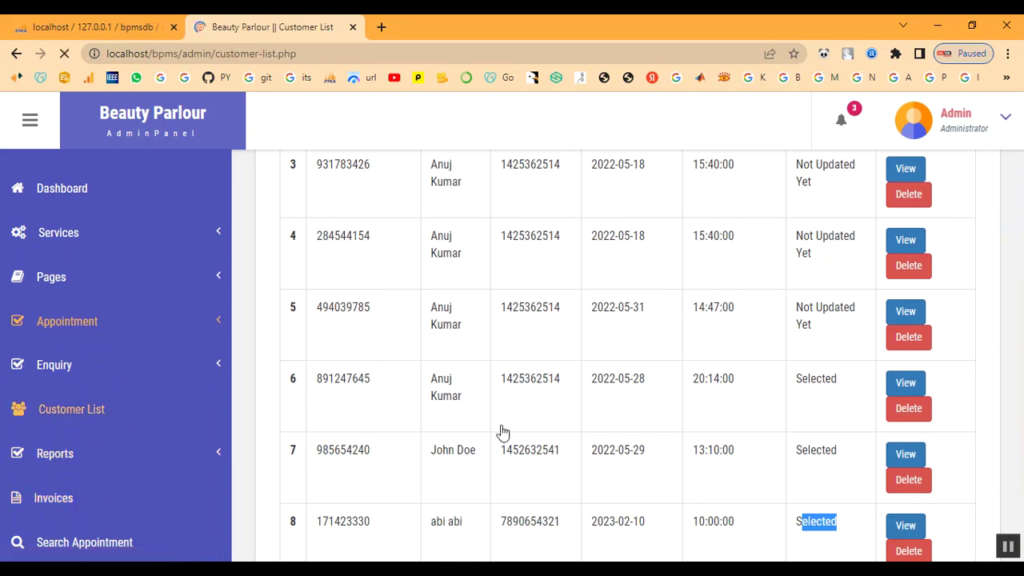
# - Assign Keratin Treatment to the newest customer, generating a new invoice number
pyautogui.scroll(-5, 884, 456)
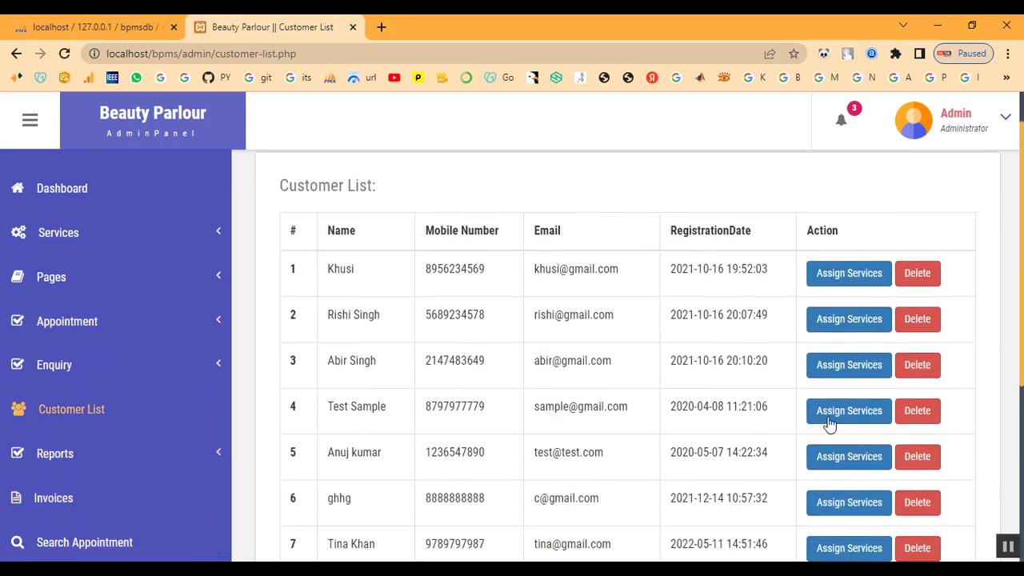
pyautogui.click(842, 448)
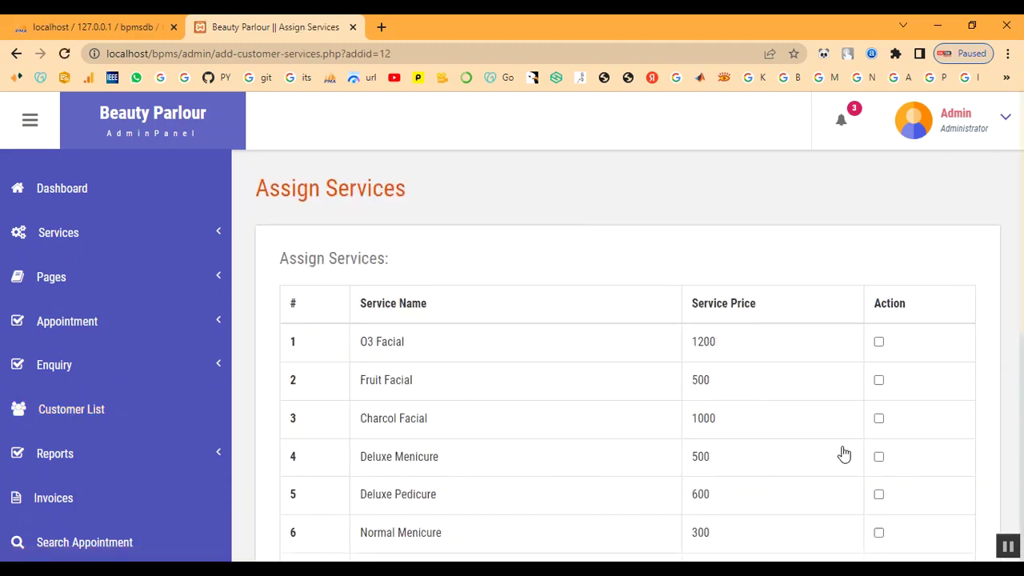
pyautogui.scroll(-5, 416, 372)
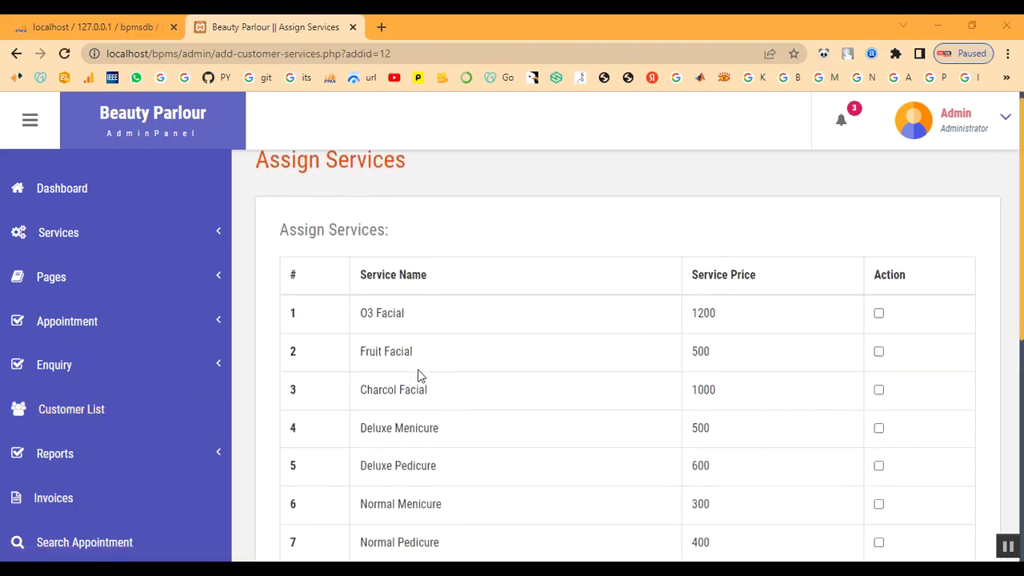
pyautogui.scroll(-1, 432, 486)
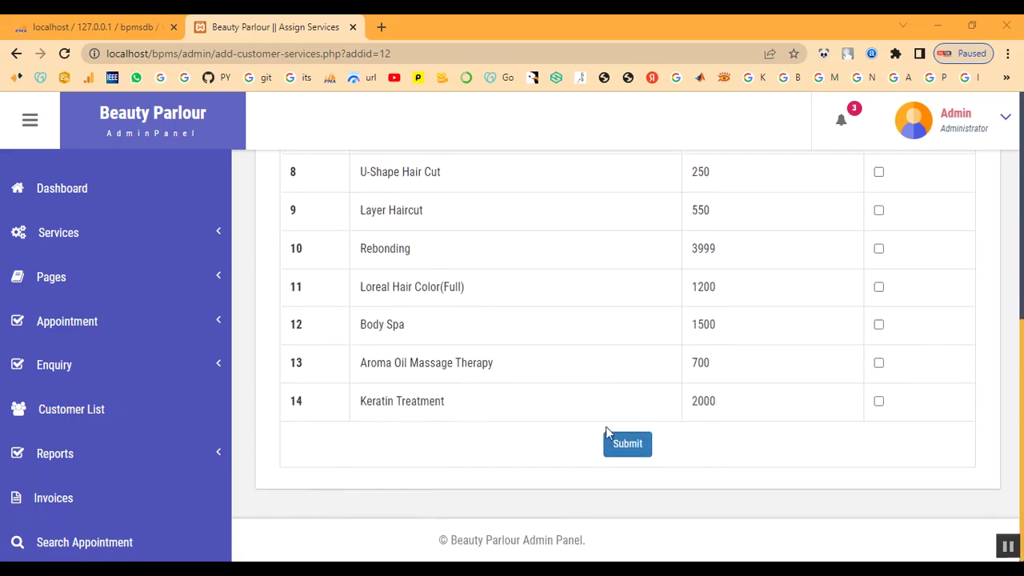
pyautogui.click(878, 401)
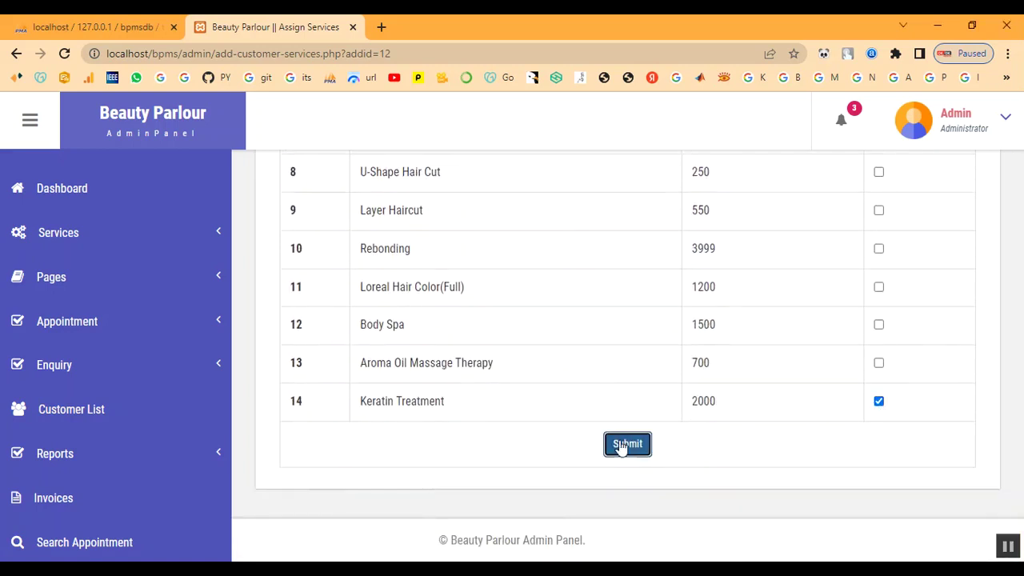
pyautogui.click(624, 447)
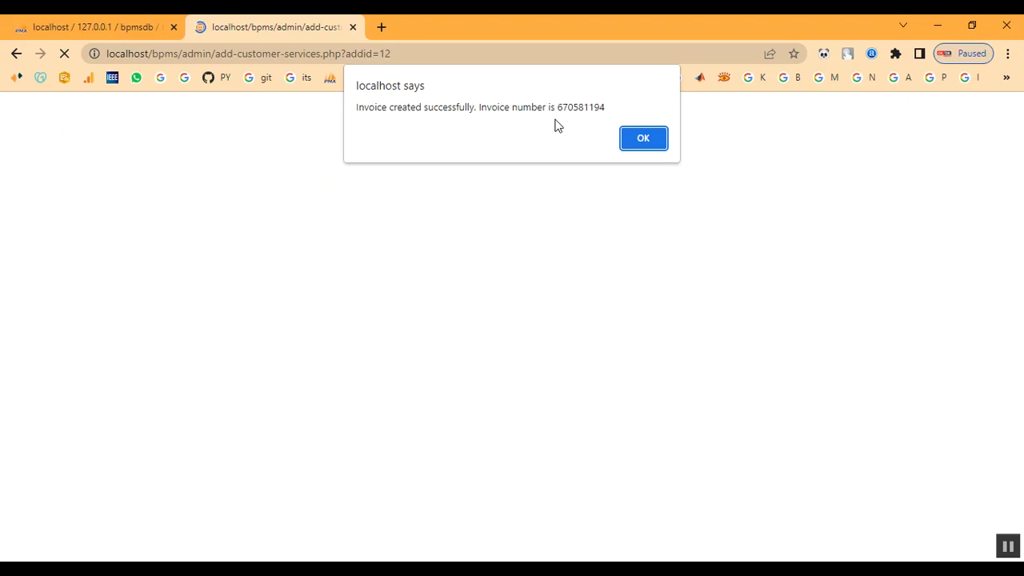
pyautogui.moveTo(513, 104); pyautogui.dragTo(646, 137)
# - Open the newest Keratin Treatment invoice's details from the Invoice List
pyautogui.click(644, 138)
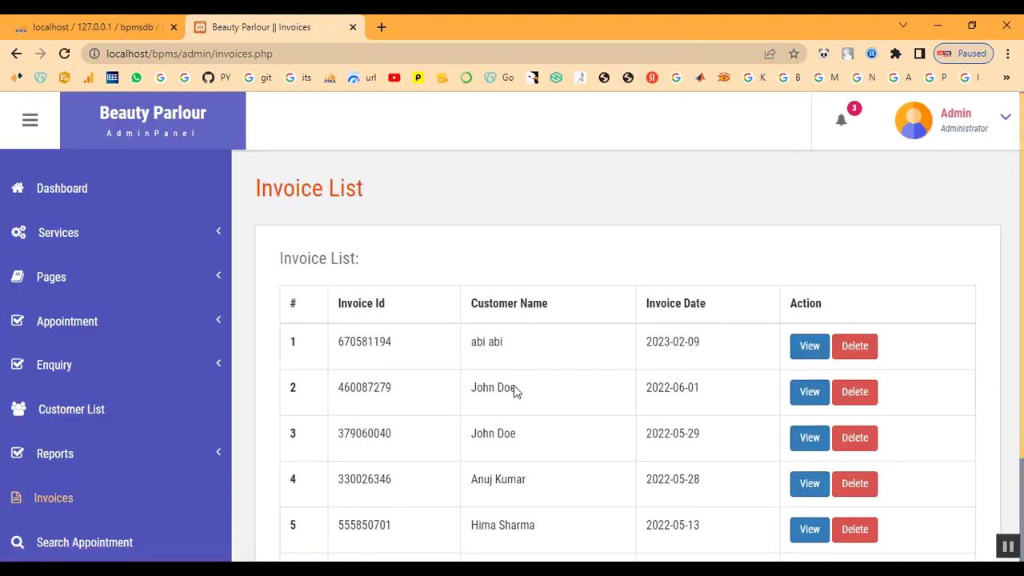
pyautogui.scroll(-3, 580, 446)
pyautogui.click(66, 500)
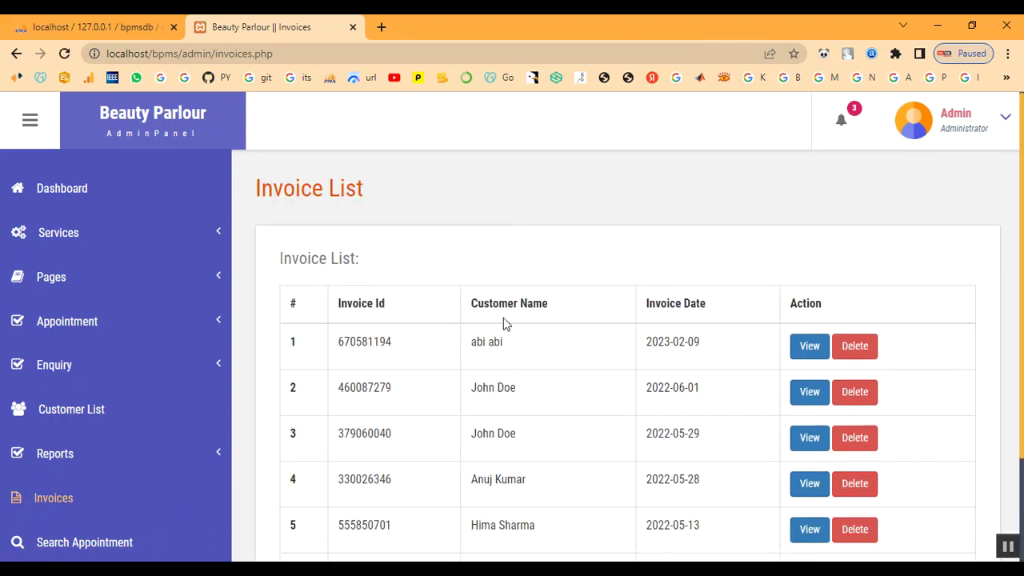
pyautogui.click(808, 357)
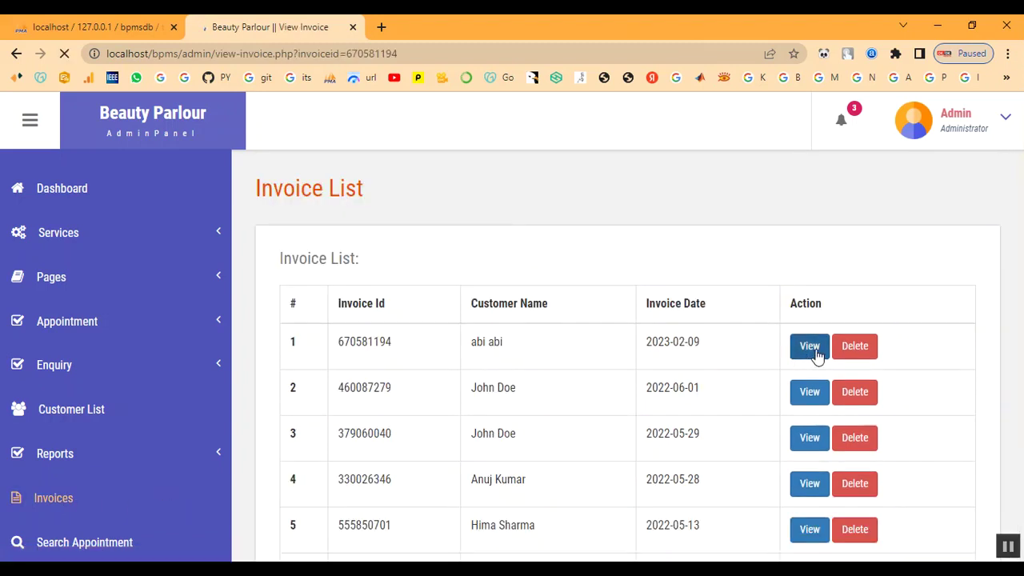
pyautogui.scroll(-3, 528, 361)
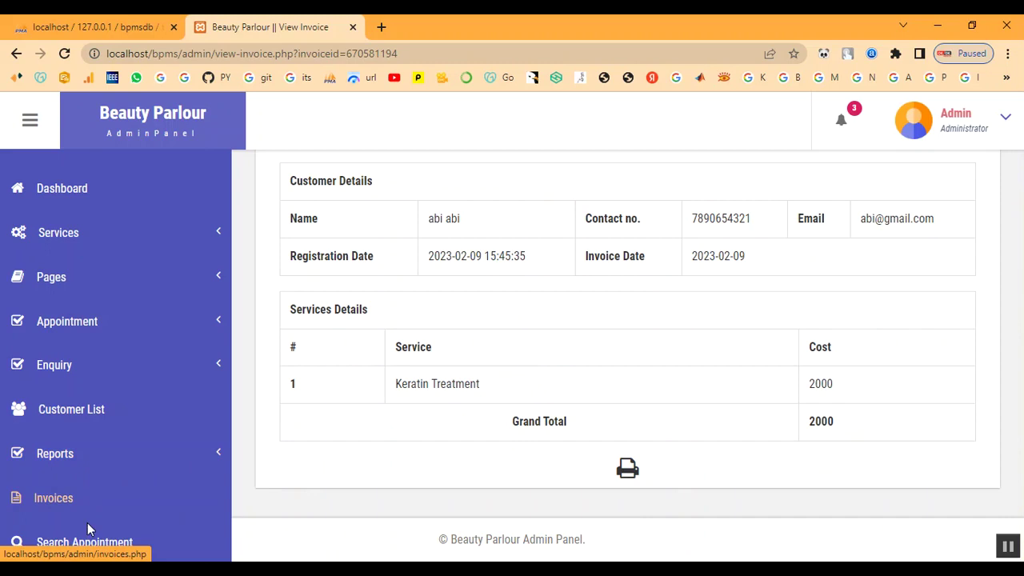
# - Find the customer's appointment with Search Appointment, view it, and return to Invoices
pyautogui.click(90, 547)
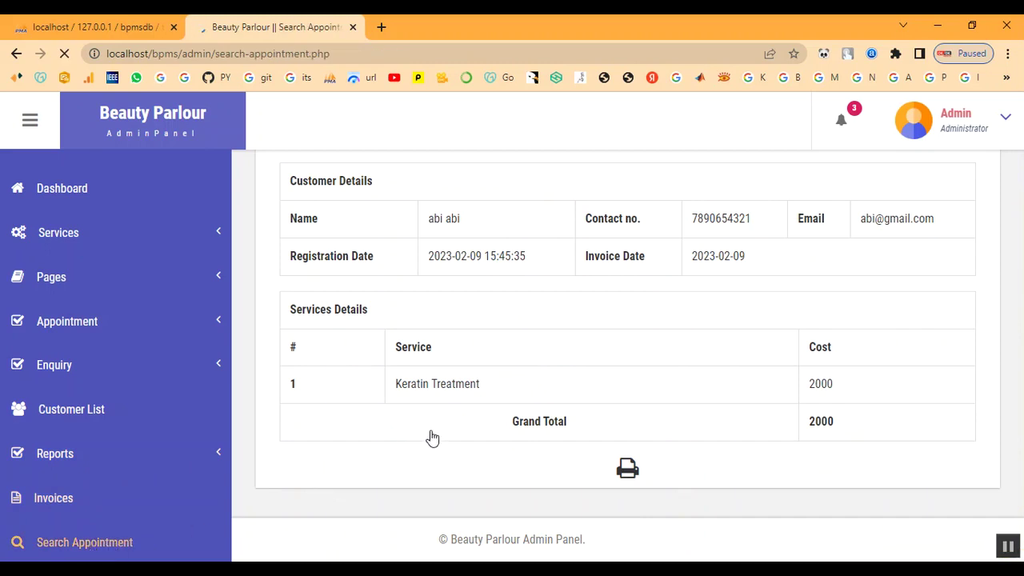
pyautogui.click(390, 354)
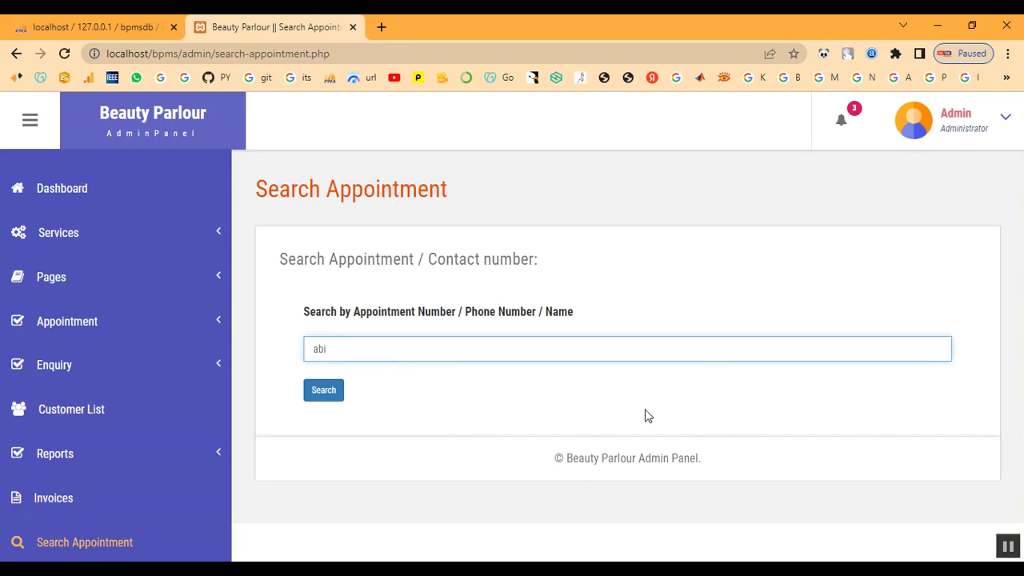
pyautogui.click(330, 390)
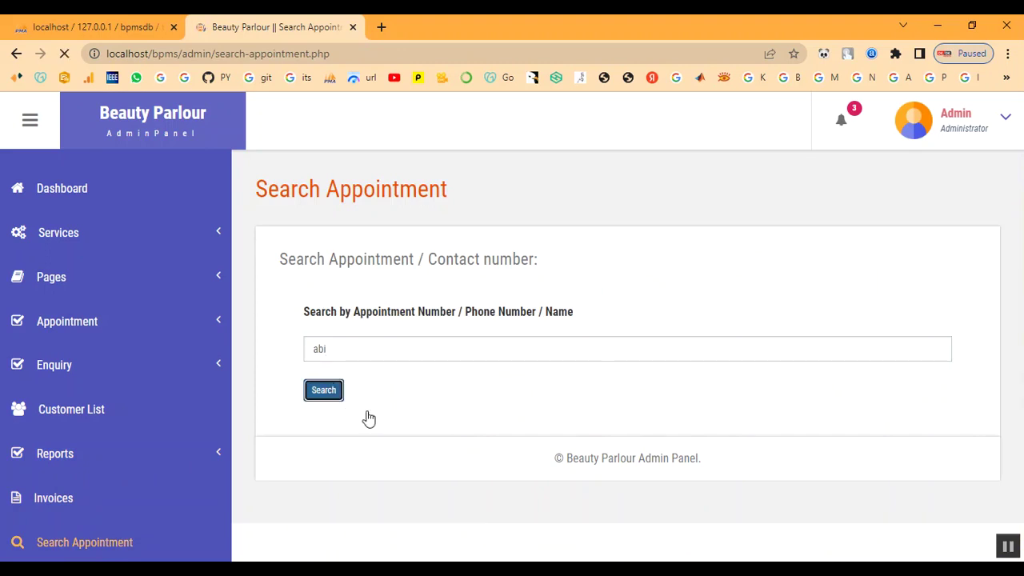
pyautogui.scroll(-1, 475, 427)
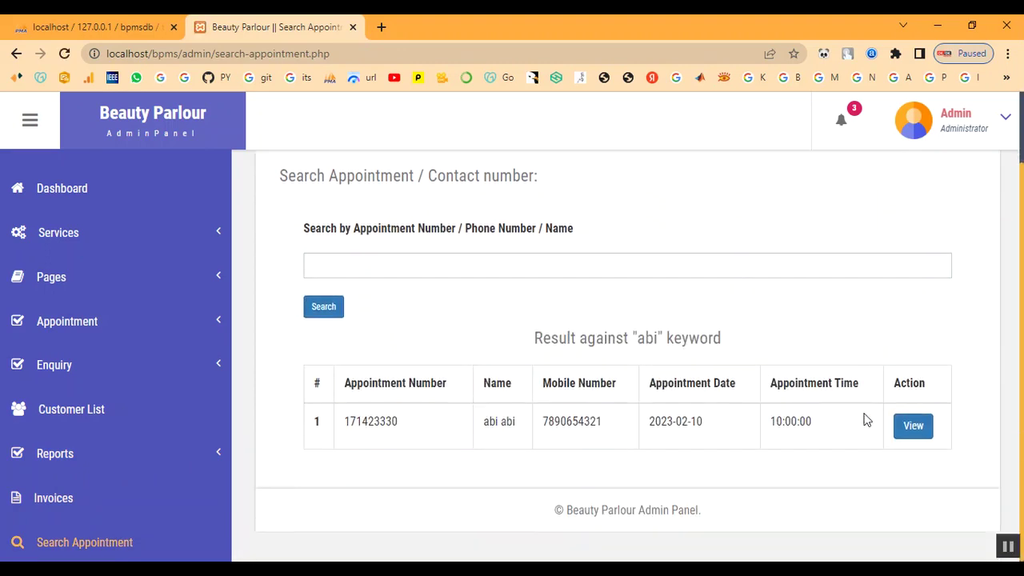
pyautogui.click(913, 428)
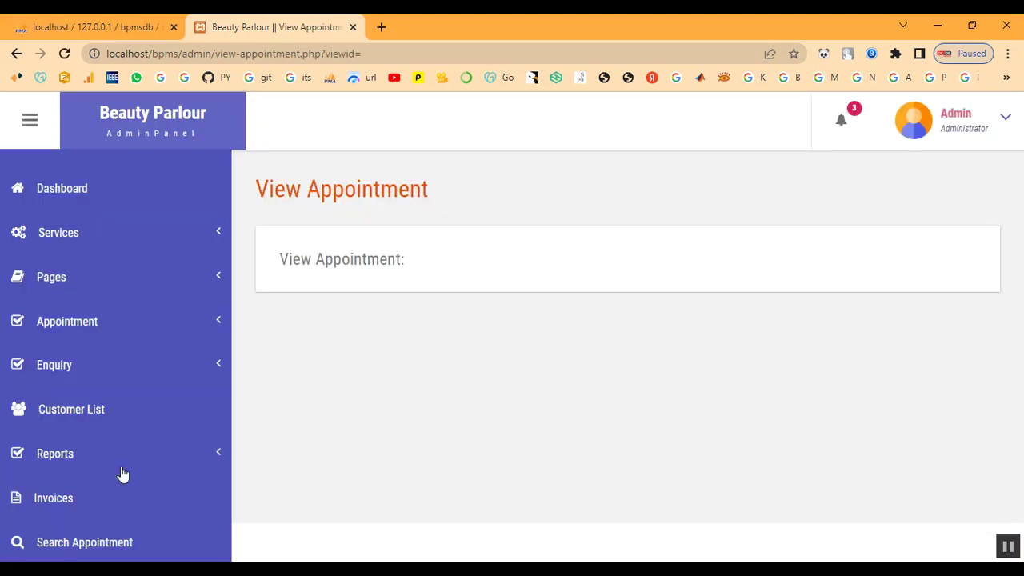
pyautogui.click(51, 498)
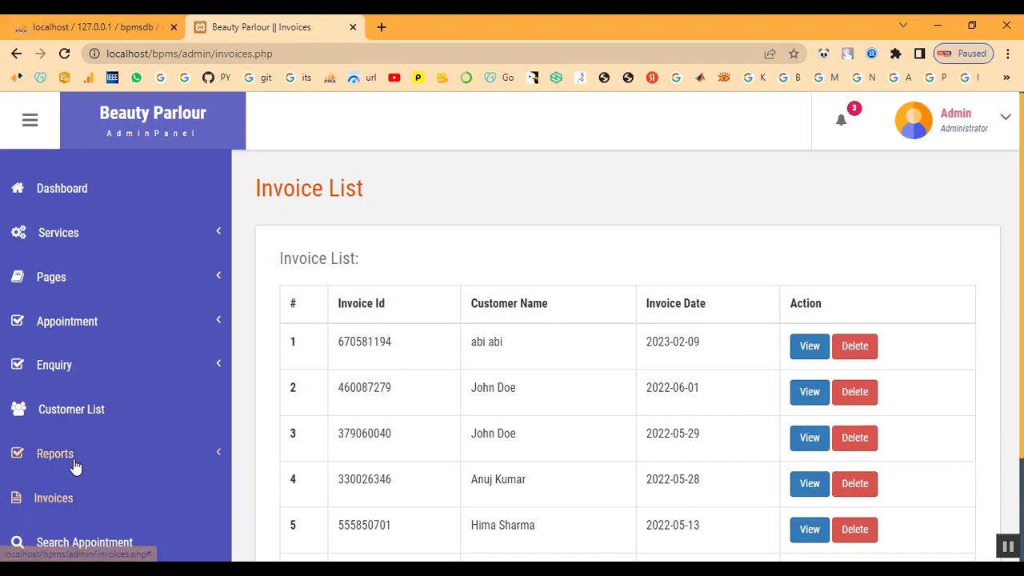
# - Generate the between-dates report for February 8 to February 28, 2023
pyautogui.click(74, 464)
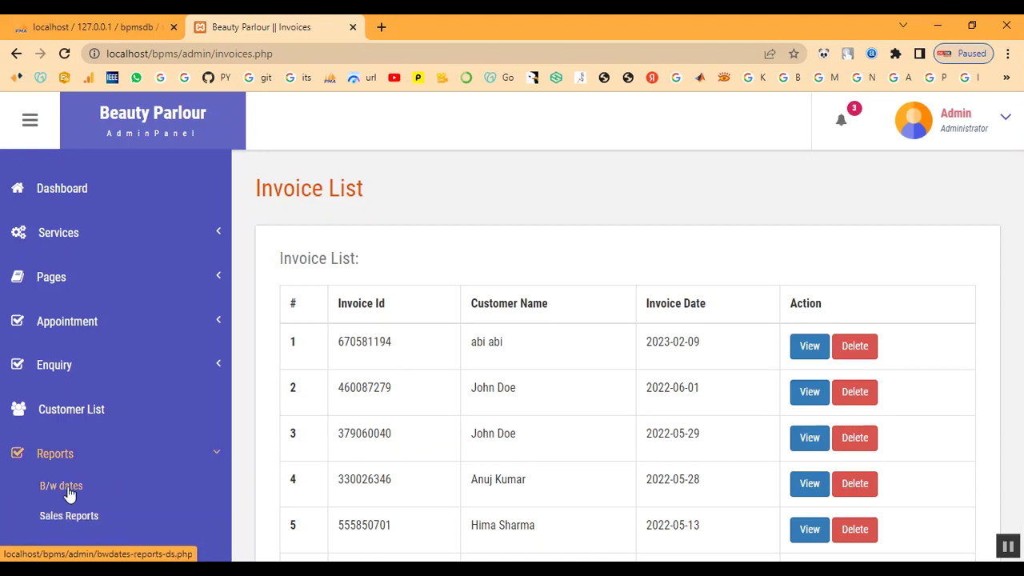
pyautogui.click(69, 494)
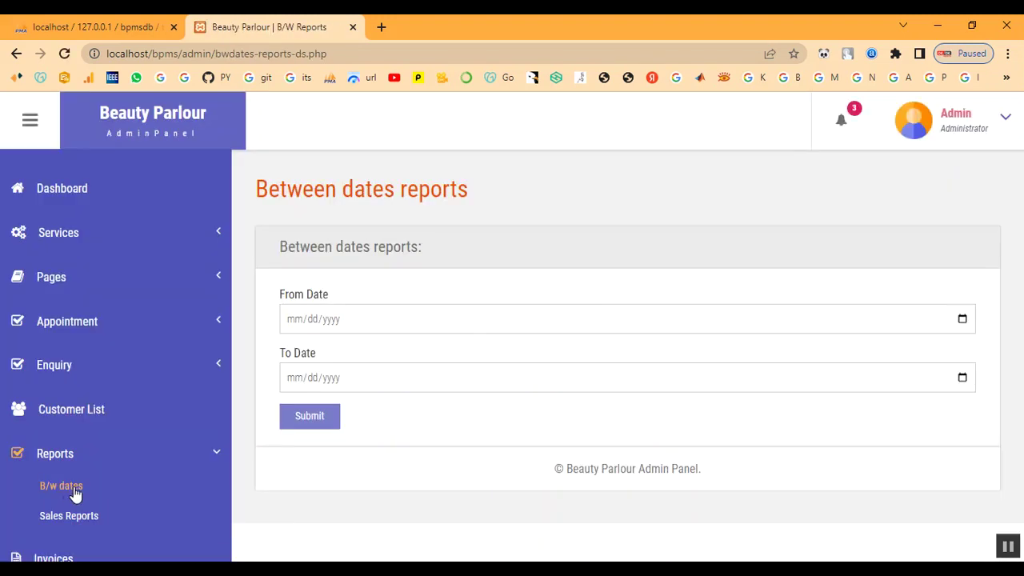
pyautogui.click(963, 319)
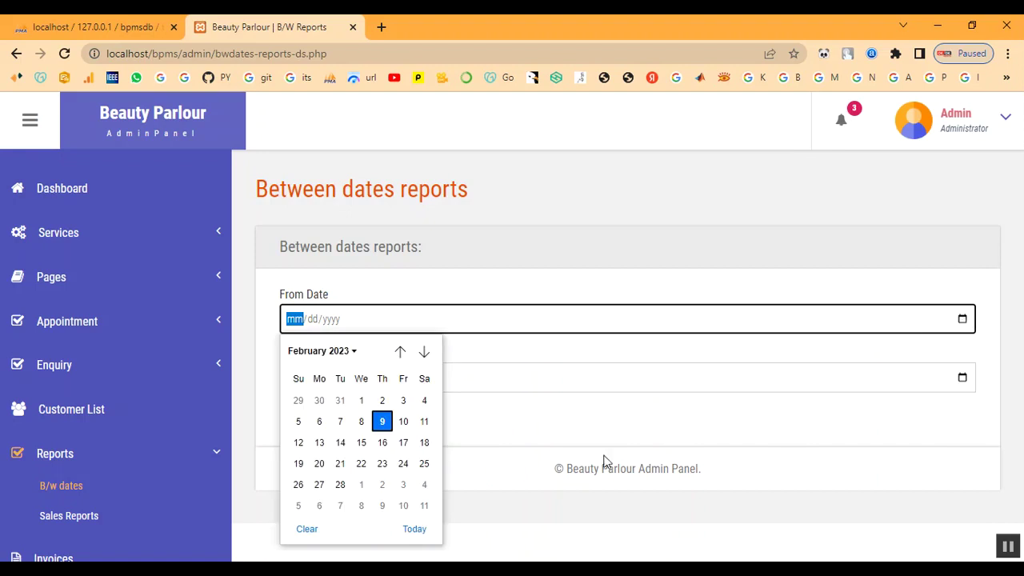
pyautogui.click(359, 420)
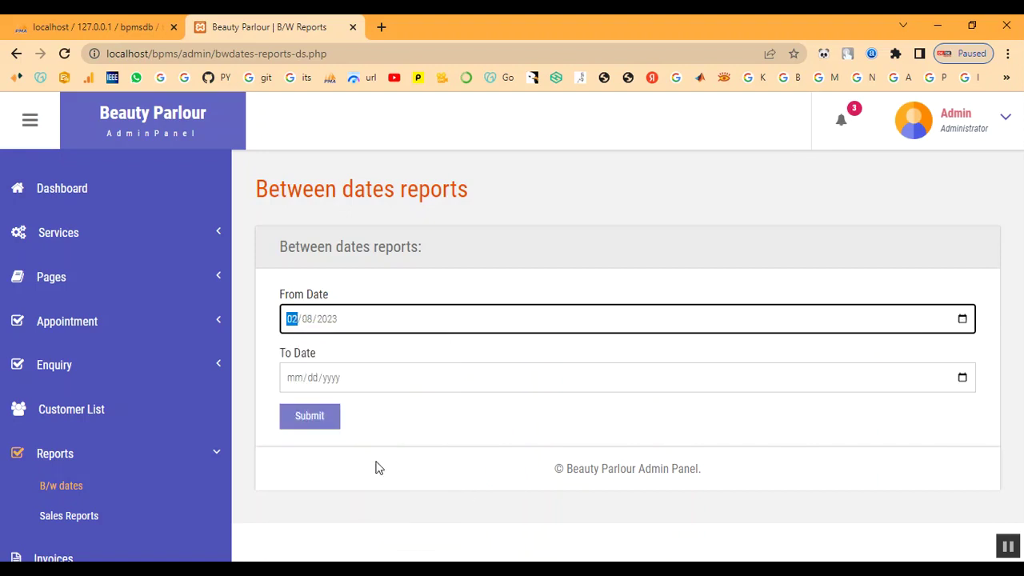
pyautogui.click(964, 381)
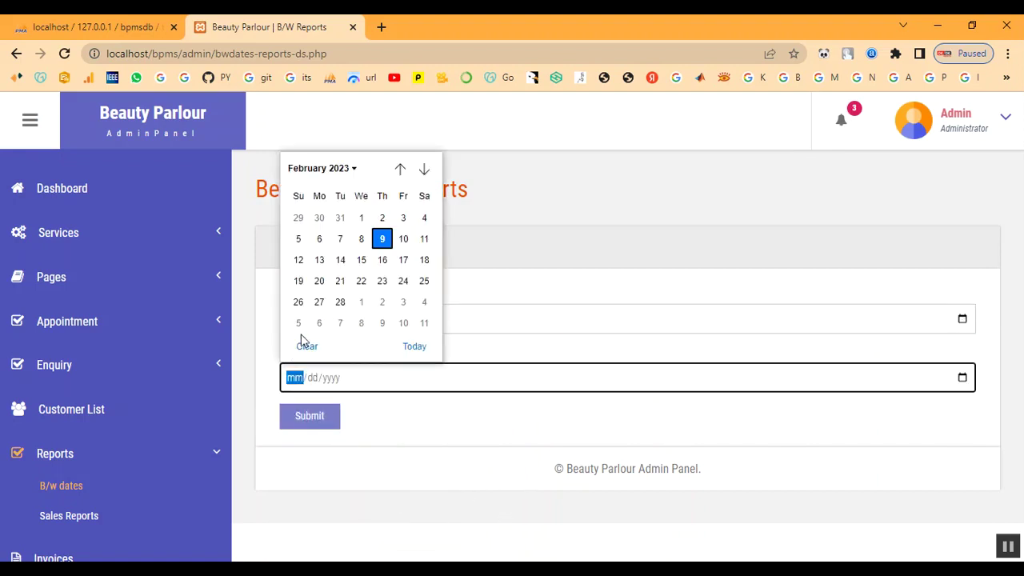
pyautogui.click(340, 302)
pyautogui.click(309, 416)
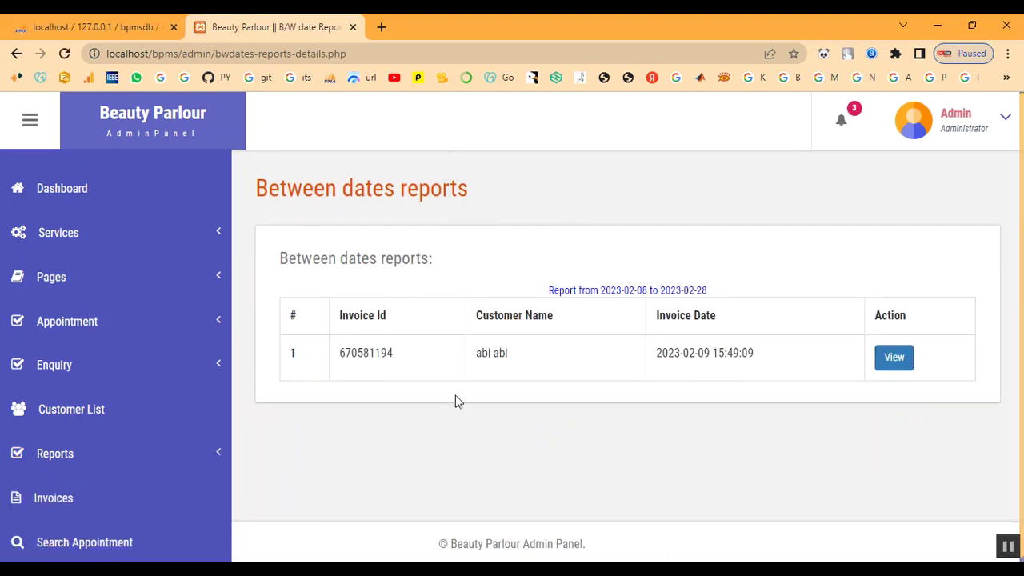
pyautogui.moveTo(370, 352); pyautogui.dragTo(766, 360)
pyautogui.click(766, 360)
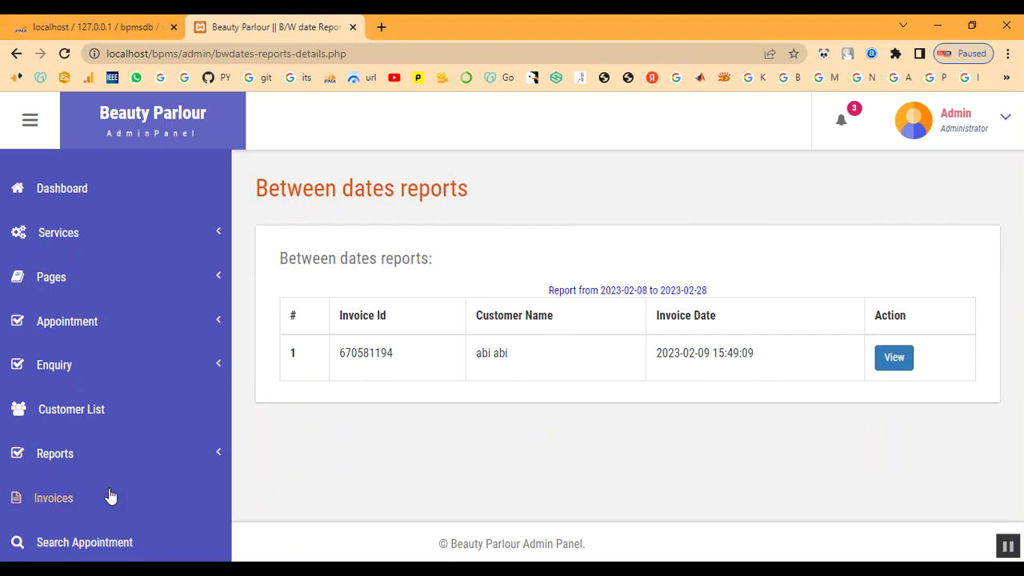
pyautogui.scroll(-1, 78, 504)
# - Run the month-wise sales report for 02/02/2023 to 02/28/2023, showing 2000
pyautogui.click(61, 469)
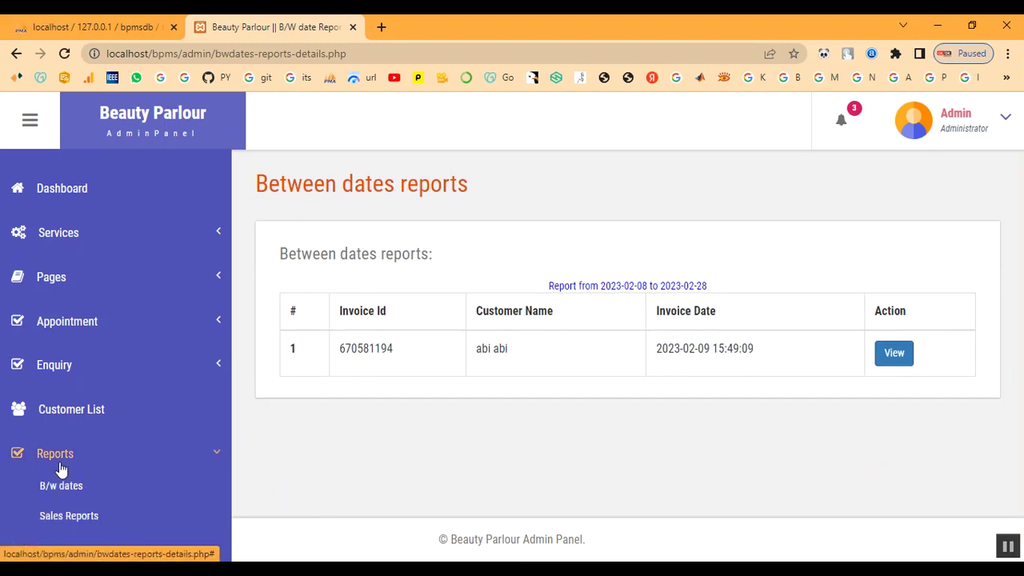
pyautogui.click(67, 515)
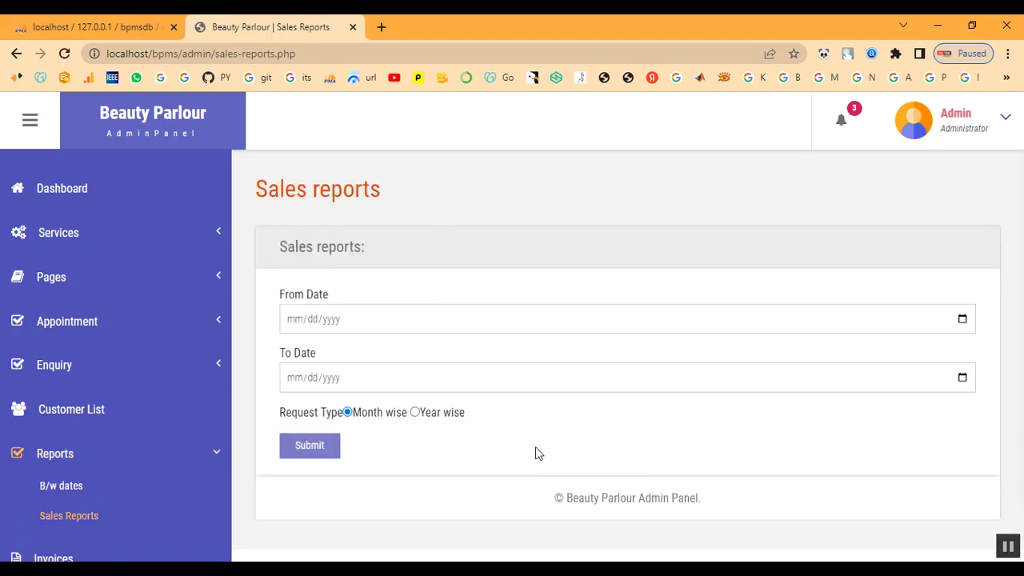
pyautogui.click(962, 319)
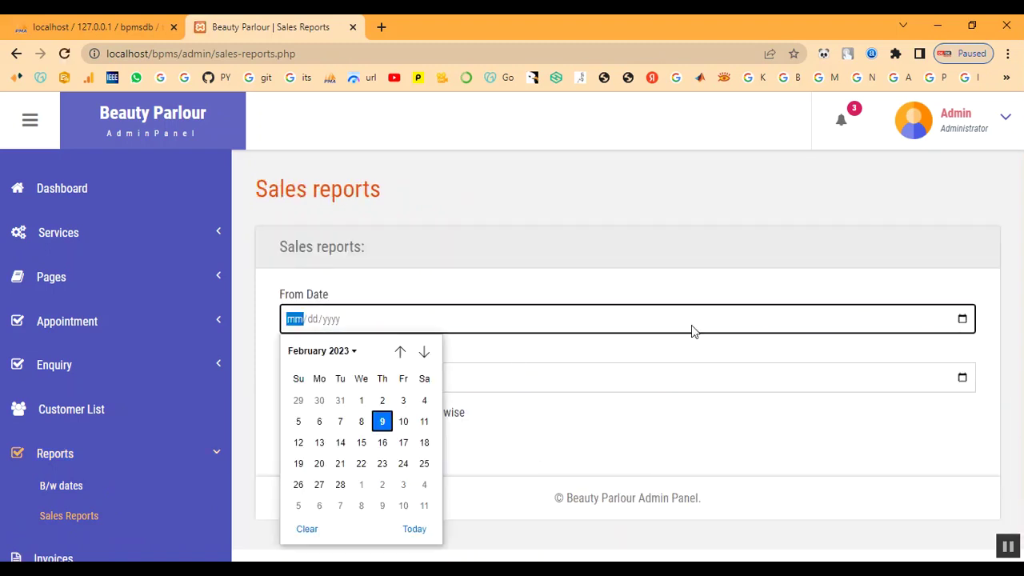
pyautogui.click(373, 405)
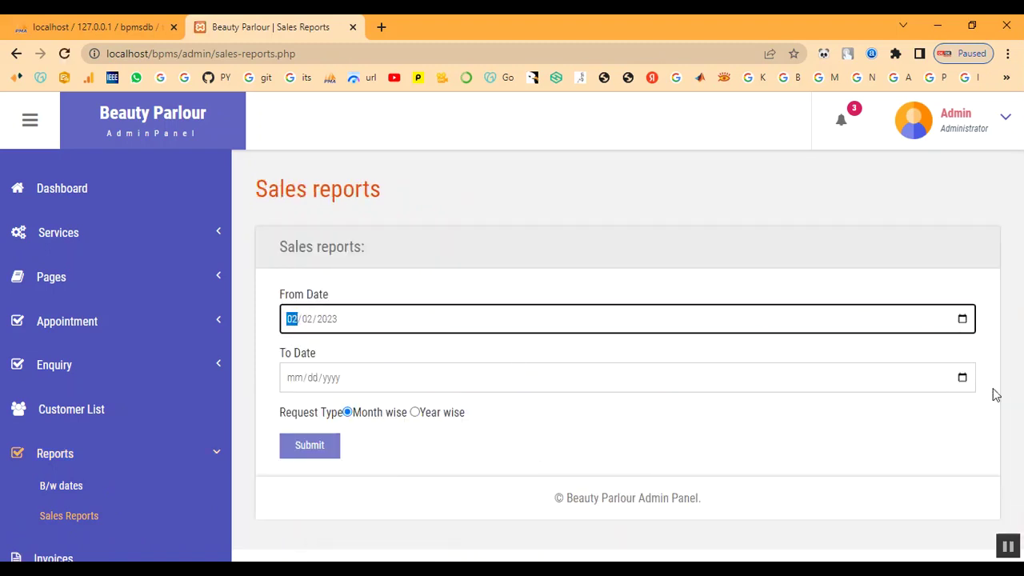
pyautogui.click(962, 377)
pyautogui.click(339, 300)
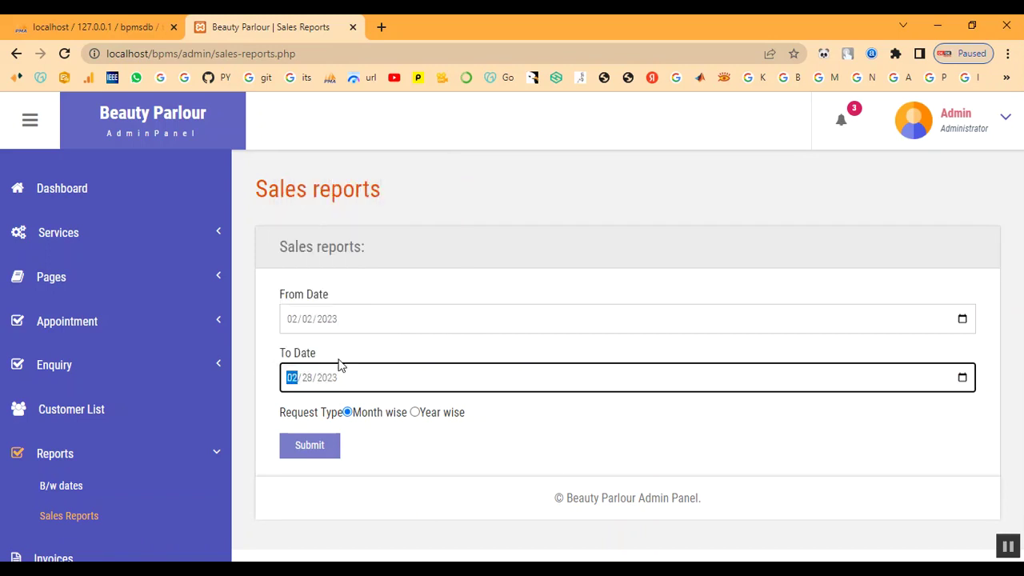
pyautogui.click(311, 453)
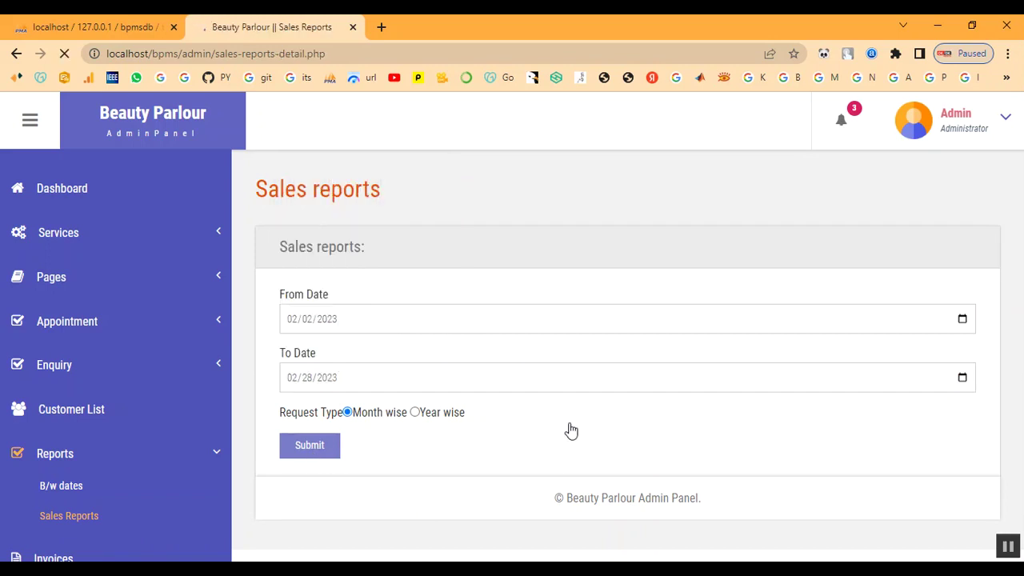
pyautogui.moveTo(791, 396); pyautogui.dragTo(837, 437)
pyautogui.click(852, 455)
pyautogui.scroll(-1, 725, 450)
pyautogui.scroll(1, 724, 450)
# - From the admin dashboard (total sales 12400), log out via the Admin menu and return to the public home page
pyautogui.click(82, 198)
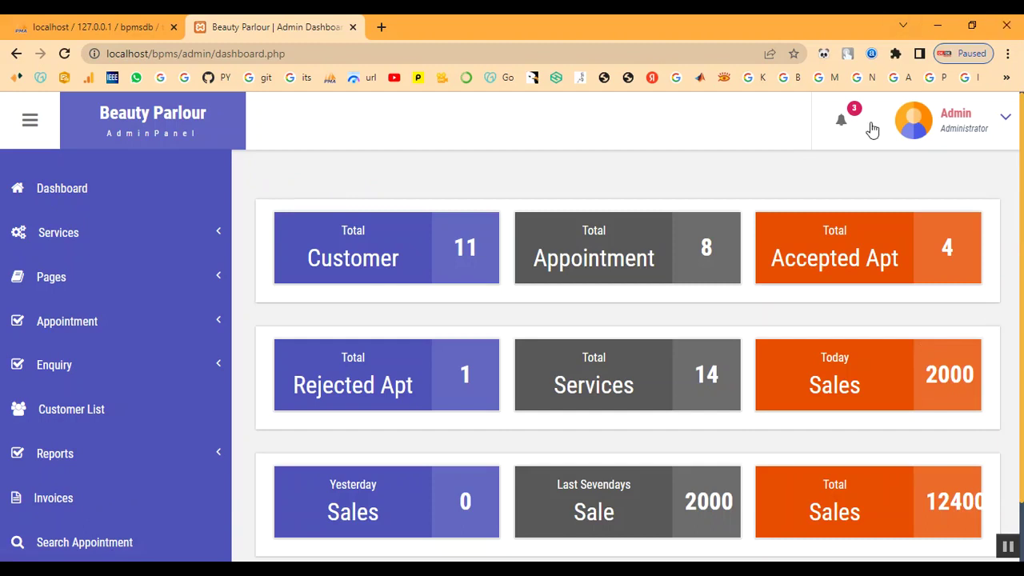
pyautogui.scroll(-1, 857, 337)
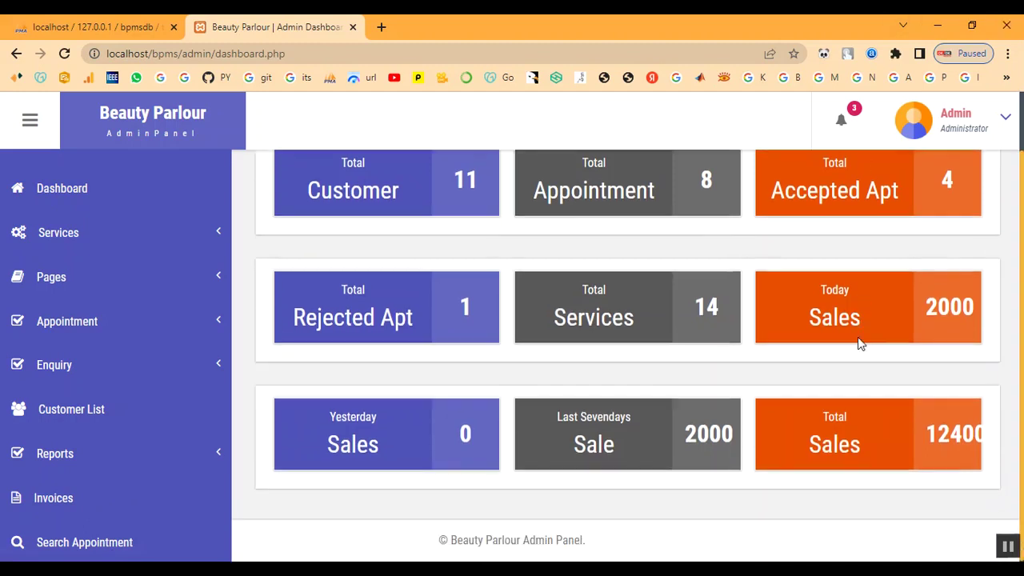
pyautogui.click(973, 130)
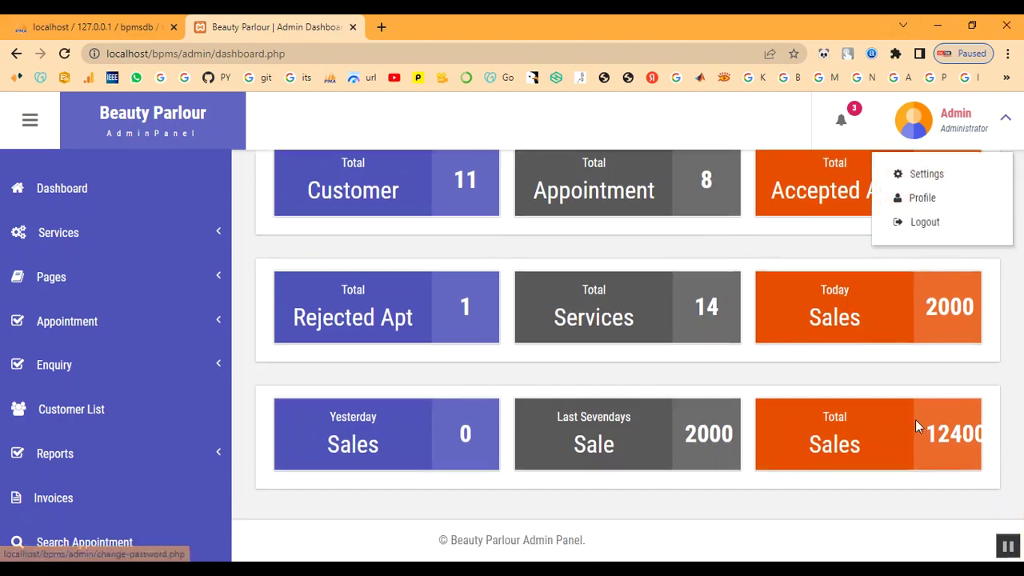
pyautogui.moveTo(923, 432); pyautogui.dragTo(990, 436)
pyautogui.click(963, 135)
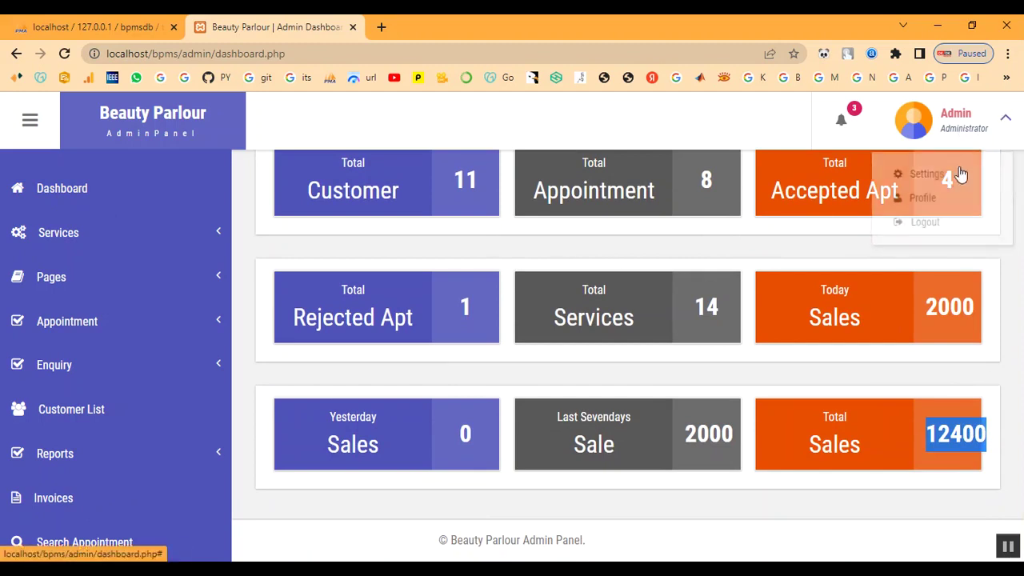
pyautogui.click(949, 222)
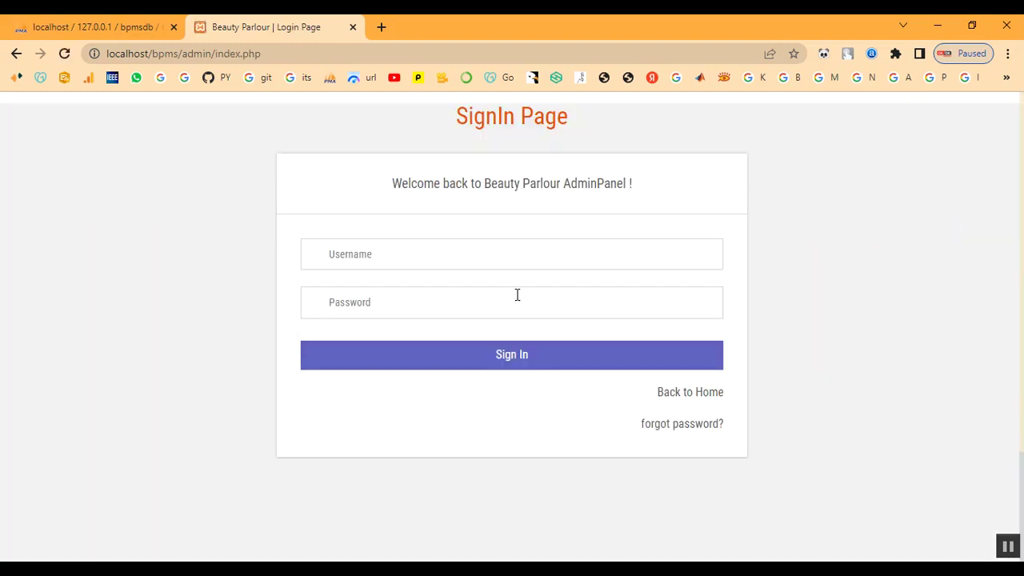
pyautogui.click(384, 253)
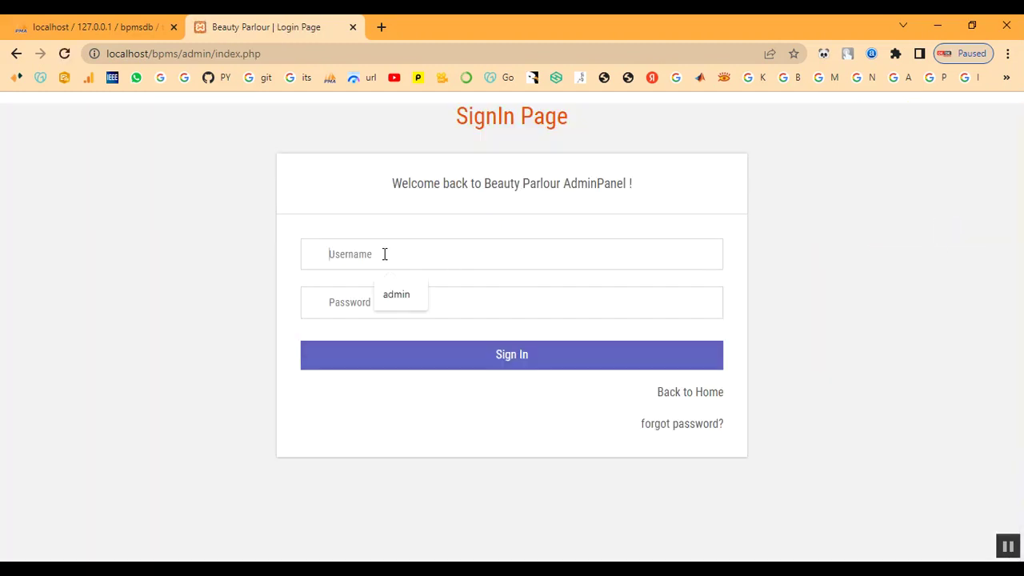
pyautogui.click(715, 396)
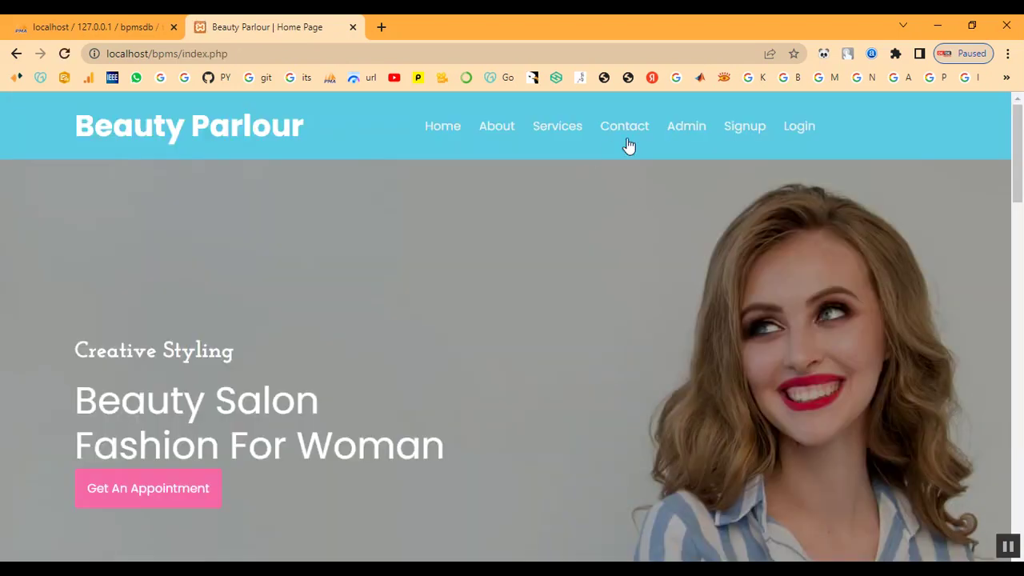
# - Sign in as the customer with their e-mail address and password
pyautogui.click(795, 129)
pyautogui.scroll(-2, 480, 407)
pyautogui.click(581, 322)
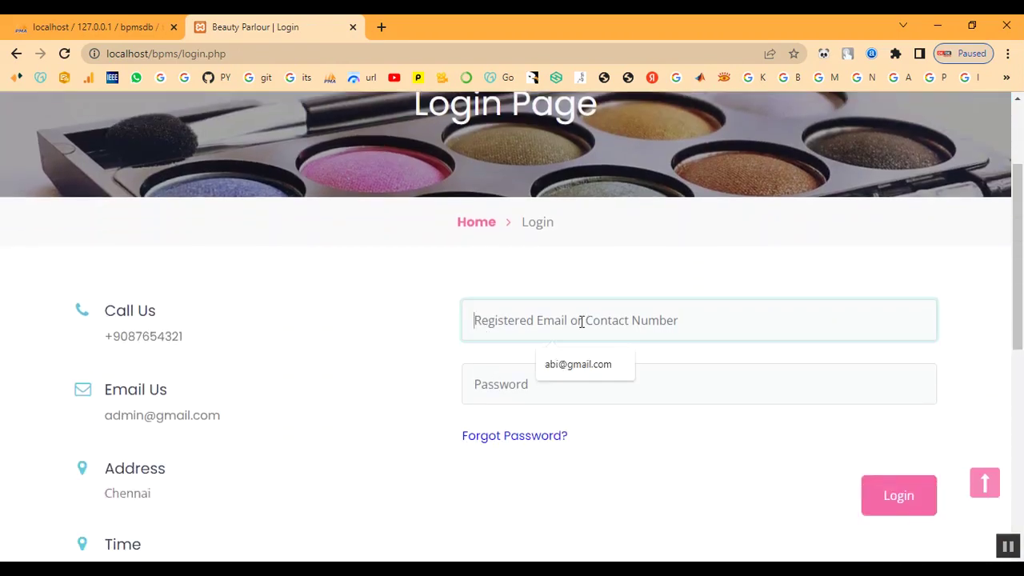
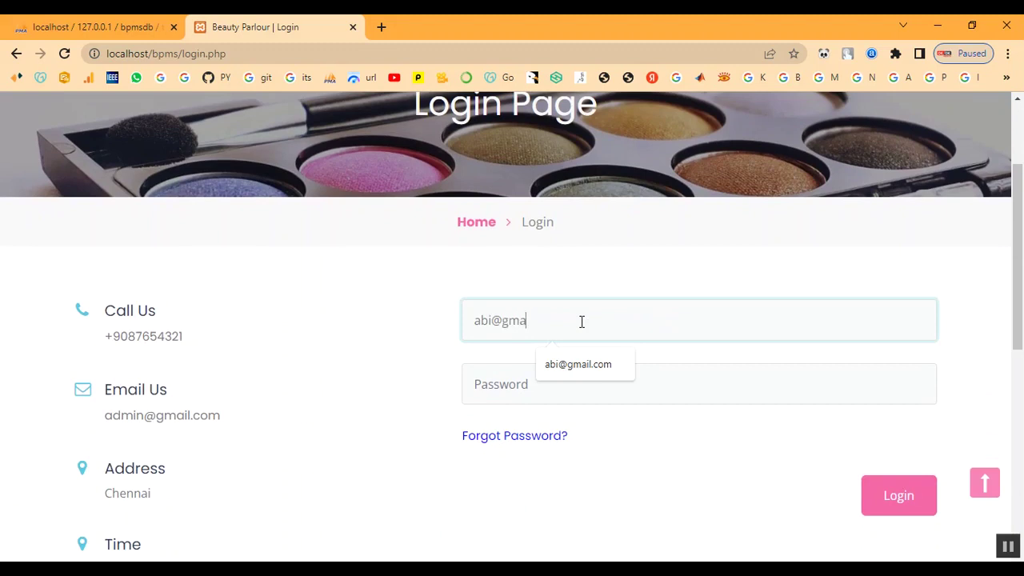
pyautogui.press('Tab')
pyautogui.write('1')
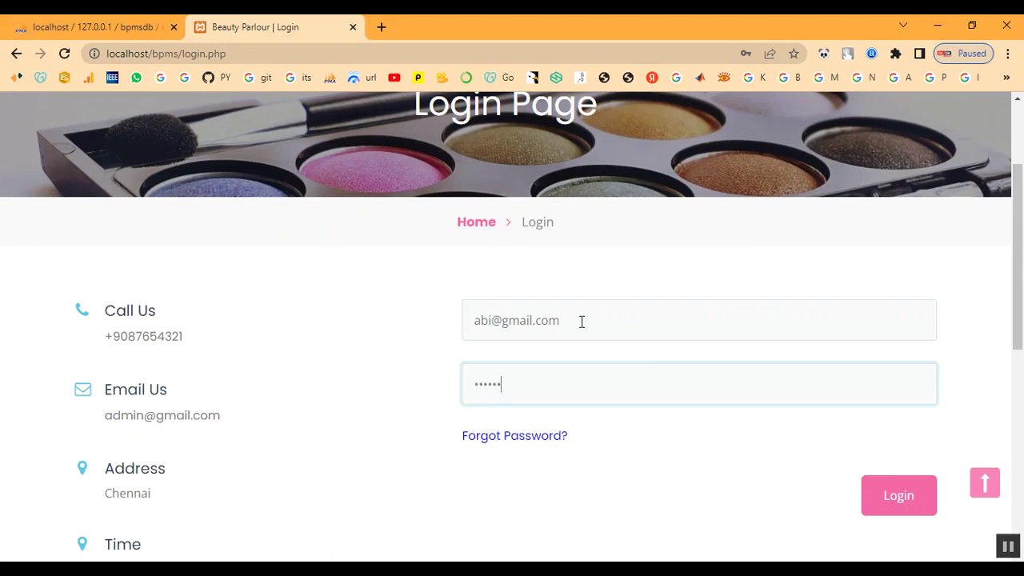
pyautogui.click(925, 514)
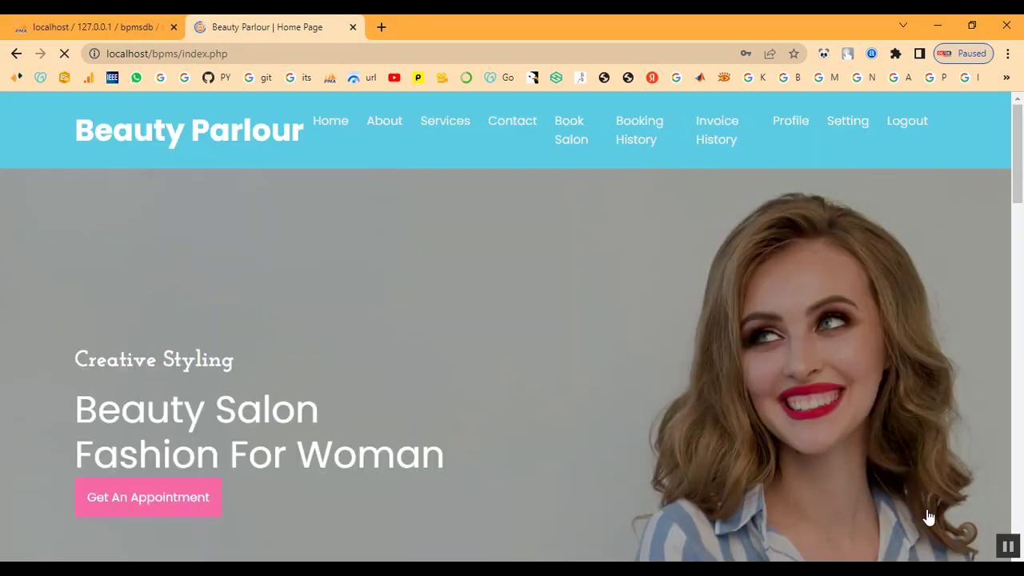
# - Open the booked appointment from Booking History and confirm its status is Selected
pyautogui.click(627, 141)
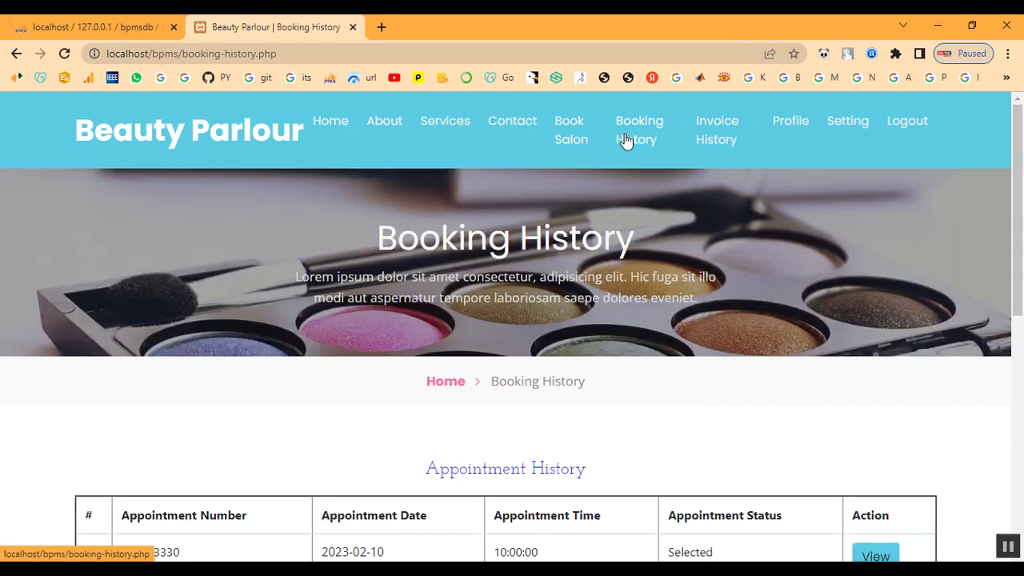
pyautogui.scroll(-3, 737, 321)
pyautogui.doubleClick(682, 325)
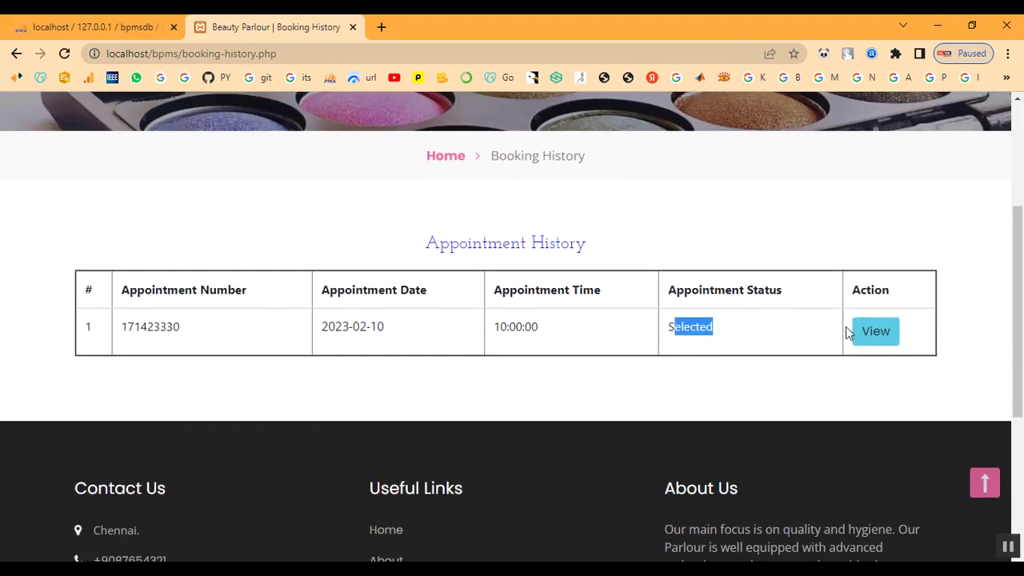
pyautogui.click(875, 331)
pyautogui.scroll(-2, 804, 359)
pyautogui.scroll(-3, 672, 395)
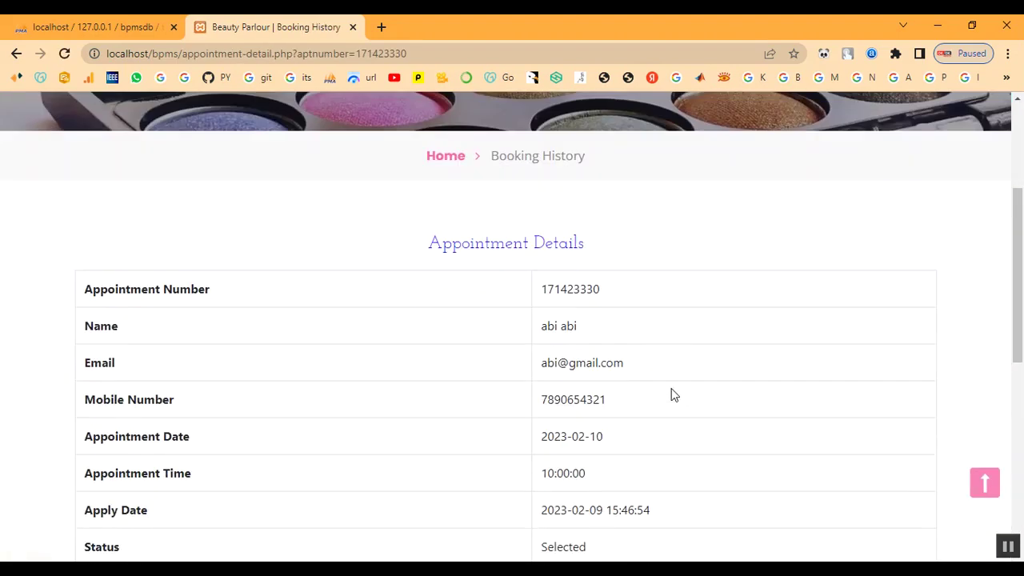
pyautogui.doubleClick(550, 401)
pyautogui.click(637, 409)
pyautogui.scroll(5, 637, 410)
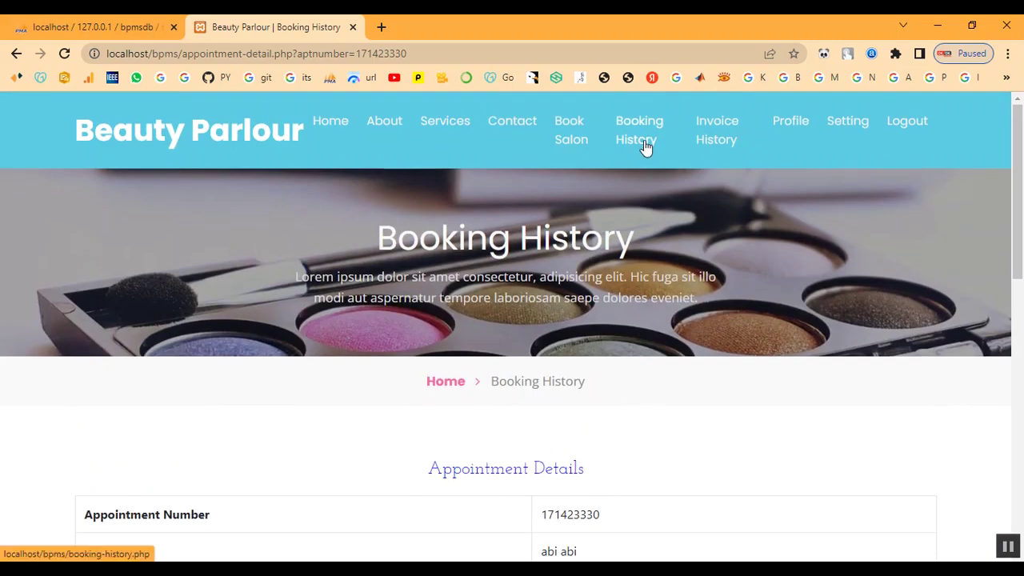
# - View the invoice from Invoice History: Keratin Treatment with a grand total of 2000
pyautogui.click(711, 147)
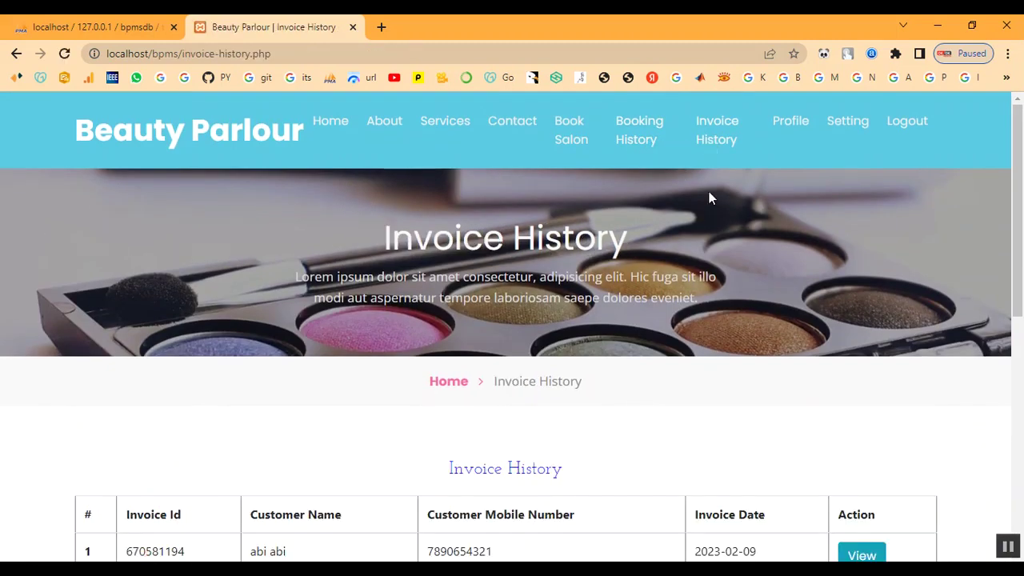
pyautogui.scroll(-1, 720, 320)
pyautogui.scroll(-2, 726, 332)
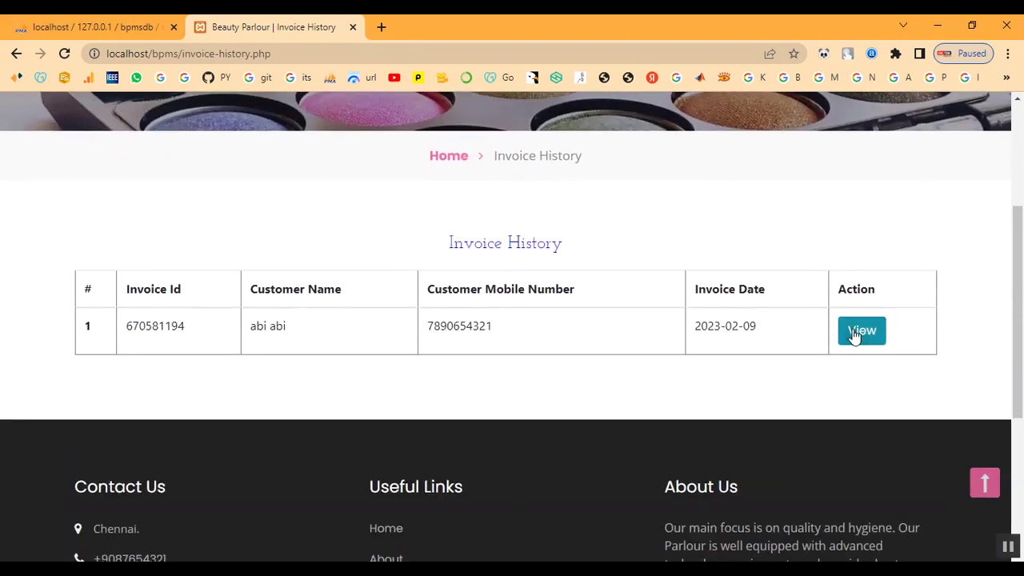
pyautogui.click(852, 336)
pyautogui.scroll(-3, 629, 405)
pyautogui.scroll(-1, 615, 407)
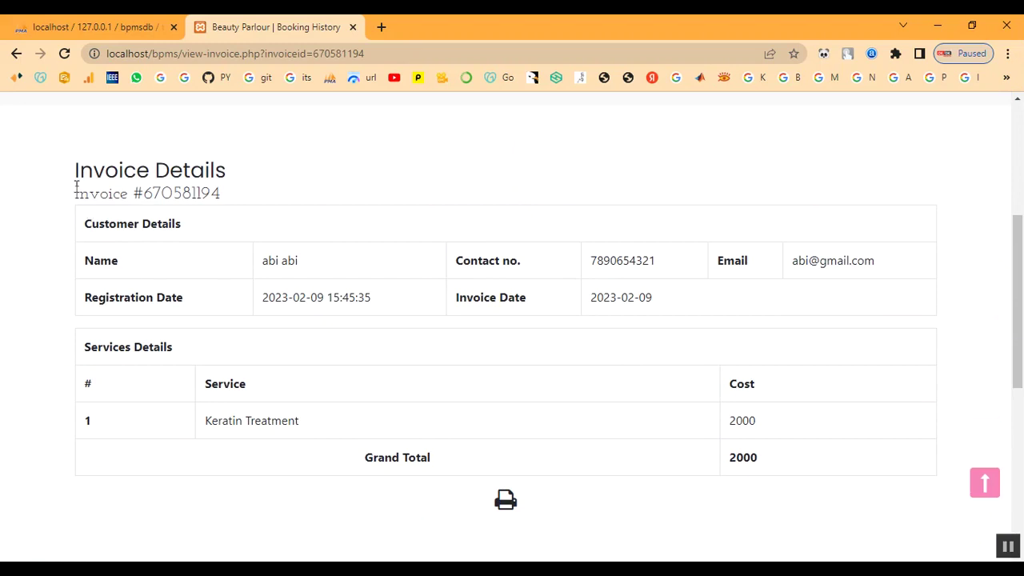
pyautogui.moveTo(77, 180); pyautogui.dragTo(784, 518)
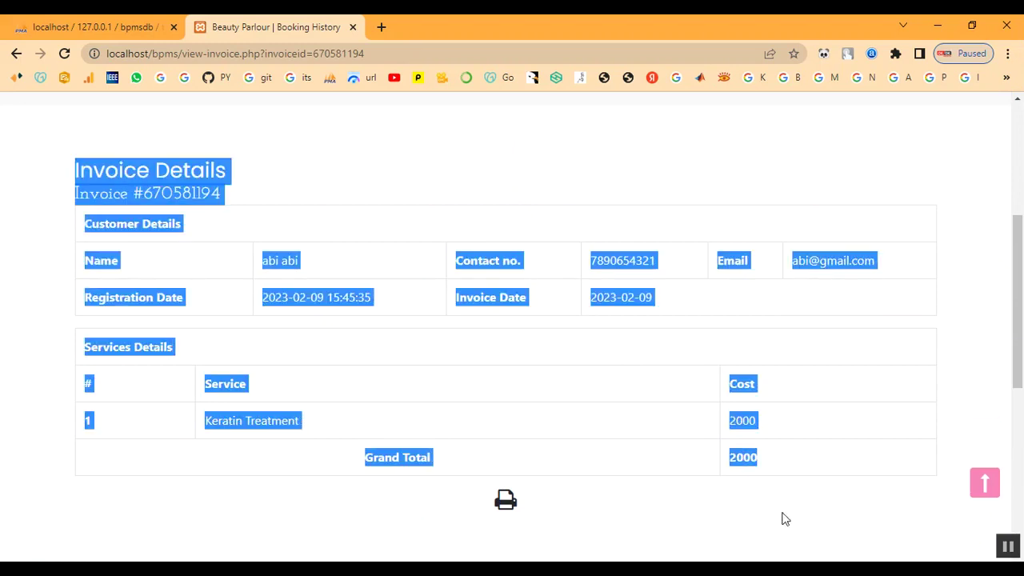
pyautogui.click(646, 529)
pyautogui.scroll(4, 636, 464)
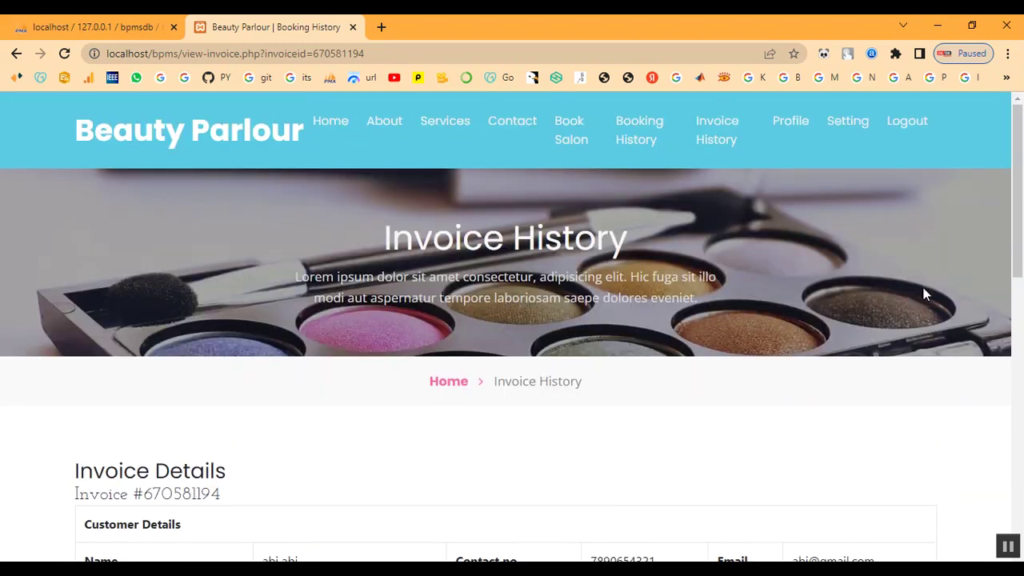
# - Go back to the home page and sign the customer out
pyautogui.click(320, 125)
pyautogui.scroll(-10, 826, 362)
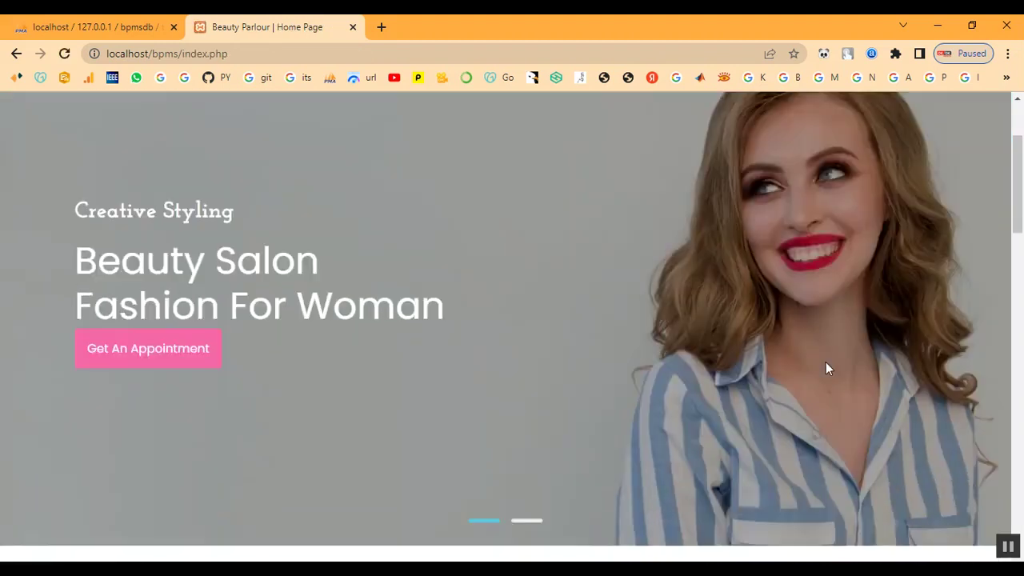
pyautogui.scroll(-3, 825, 362)
pyautogui.scroll(15, 825, 362)
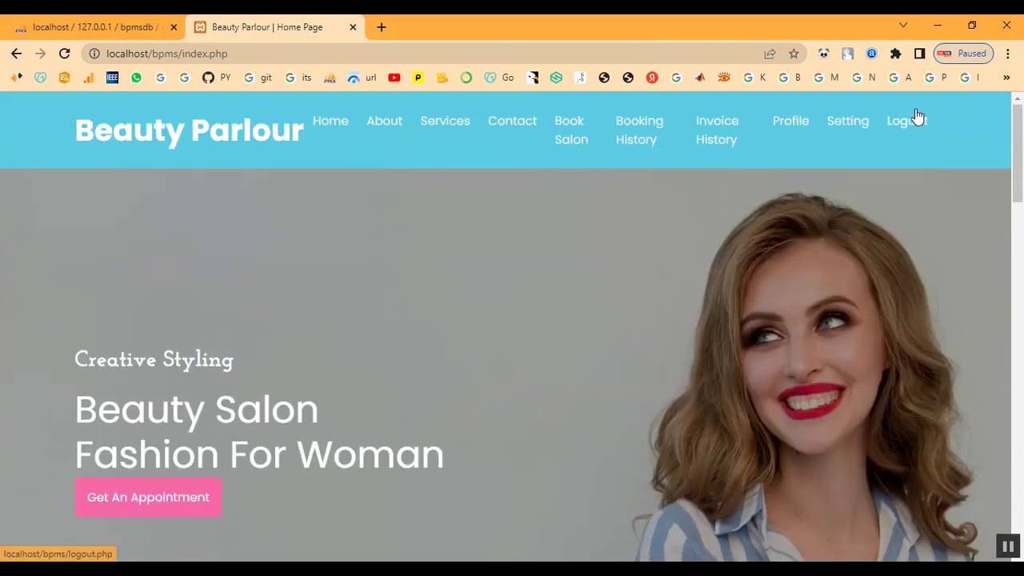
pyautogui.click(916, 120)
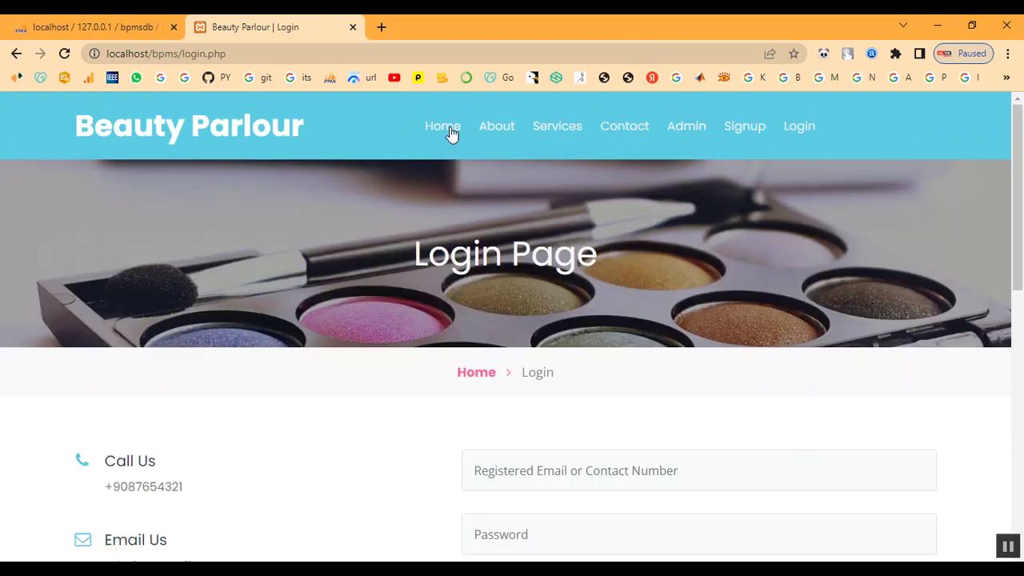
# - On the Contact page, fill in the customer's first name, last name, phone number and e-mail
pyautogui.click(442, 128)
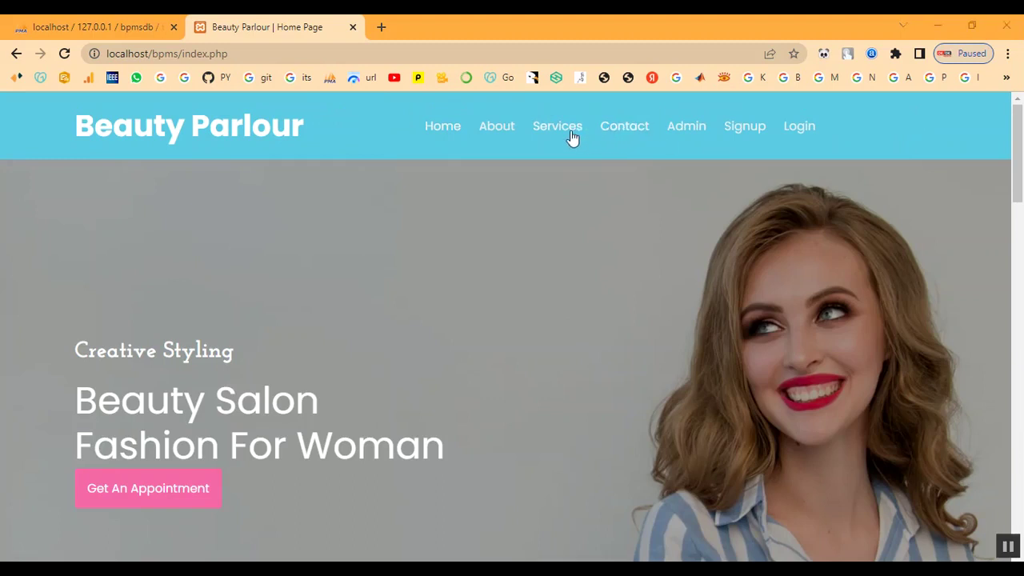
pyautogui.click(640, 128)
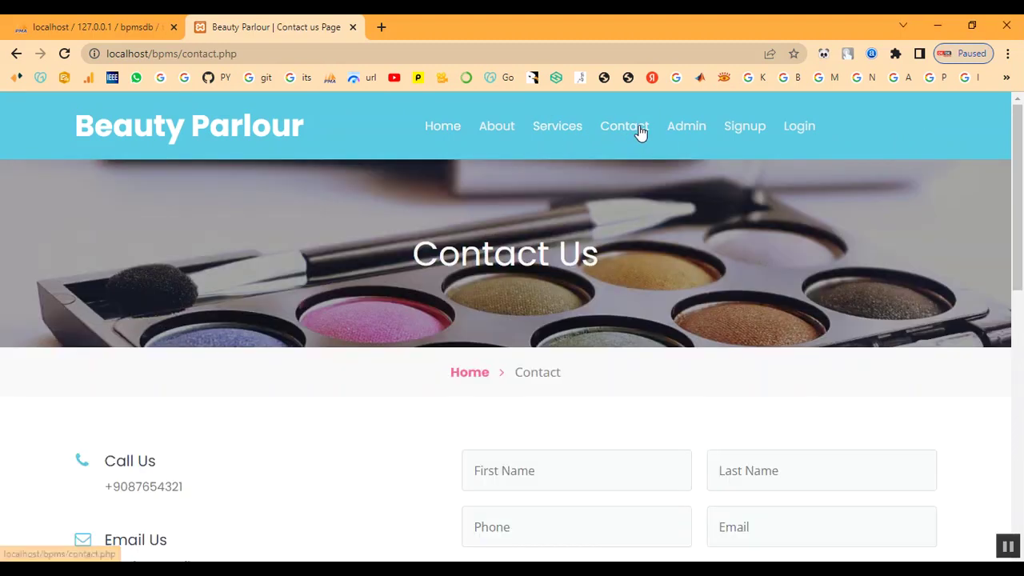
pyautogui.scroll(-2, 641, 240)
pyautogui.click(621, 309)
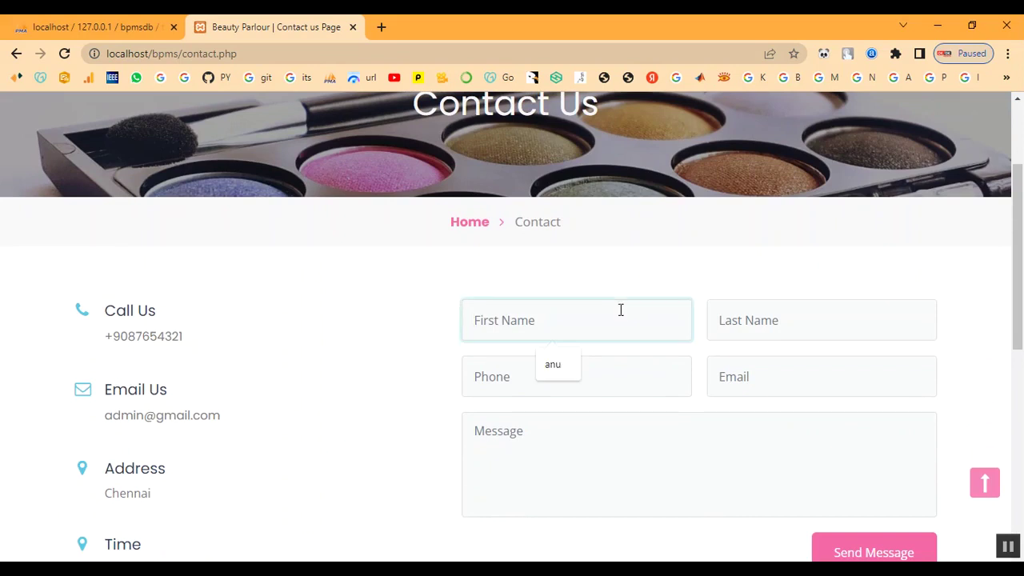
pyautogui.write('abi')
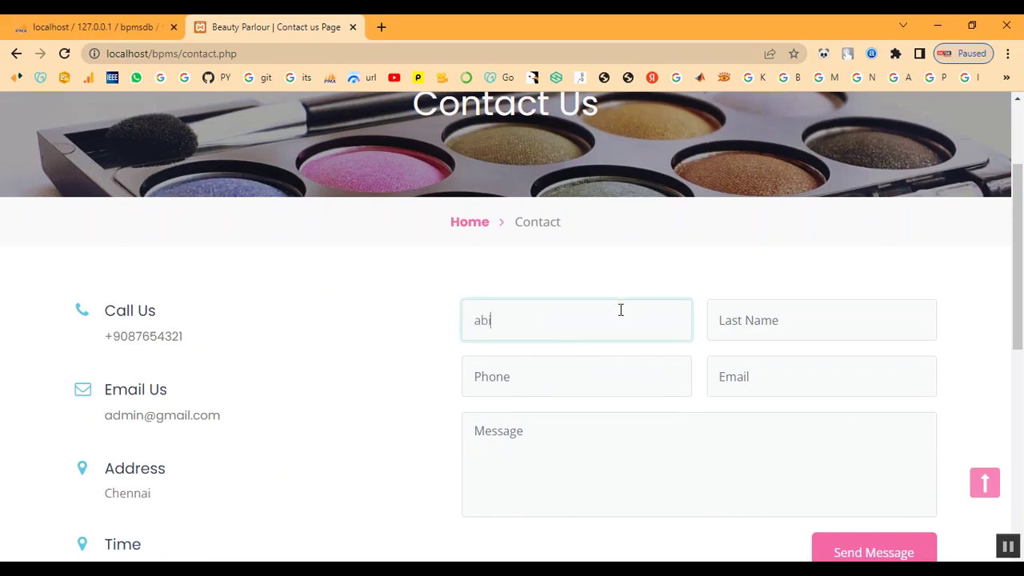
pyautogui.press('Tab')
pyautogui.write('abi')
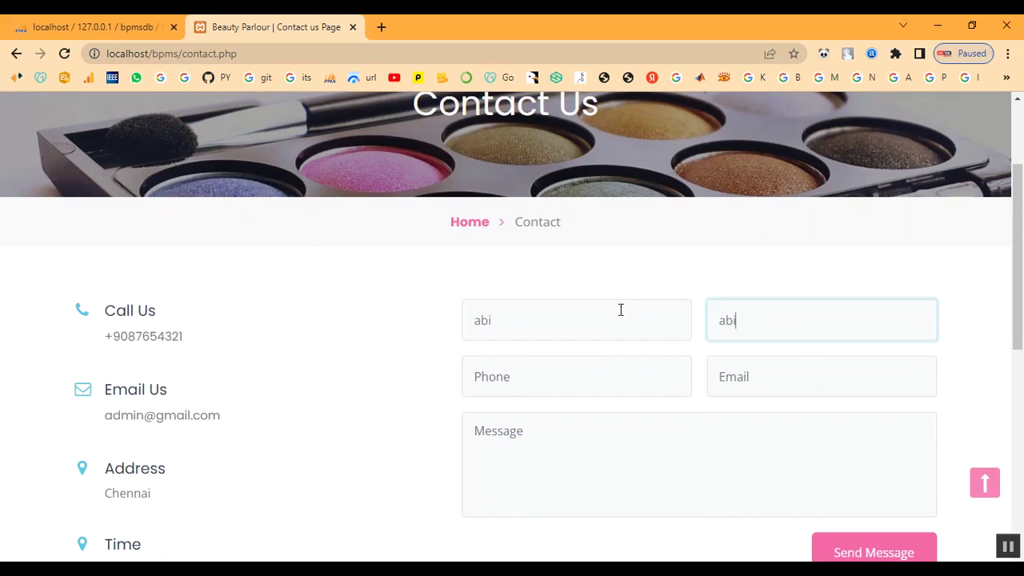
pyautogui.press('Tab')
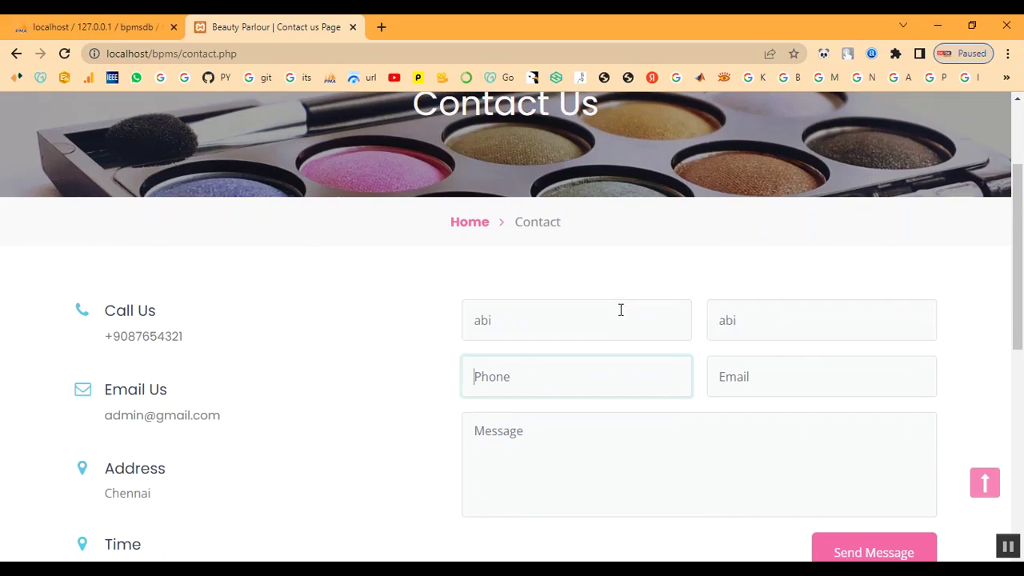
pyautogui.press('Tab')
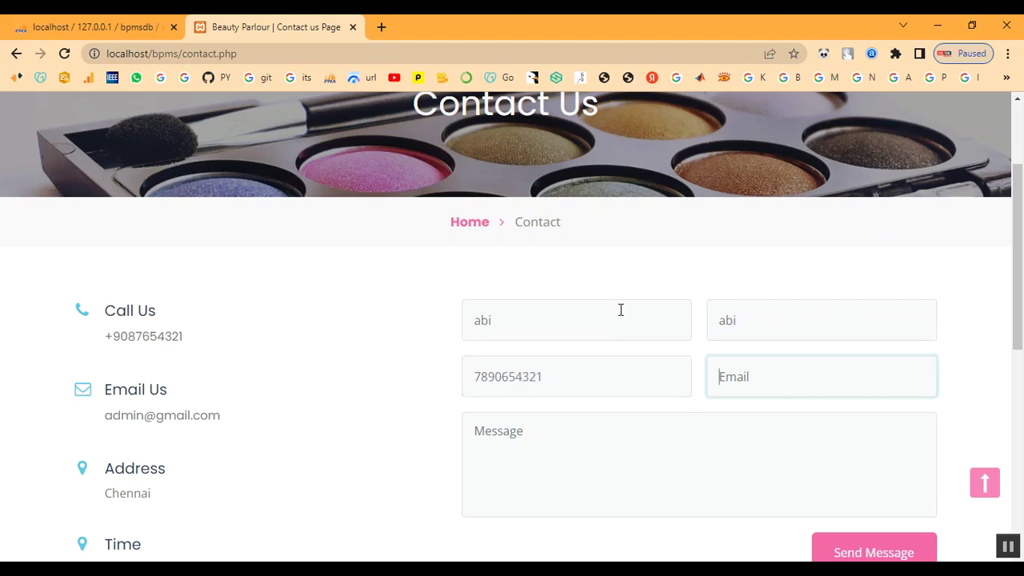
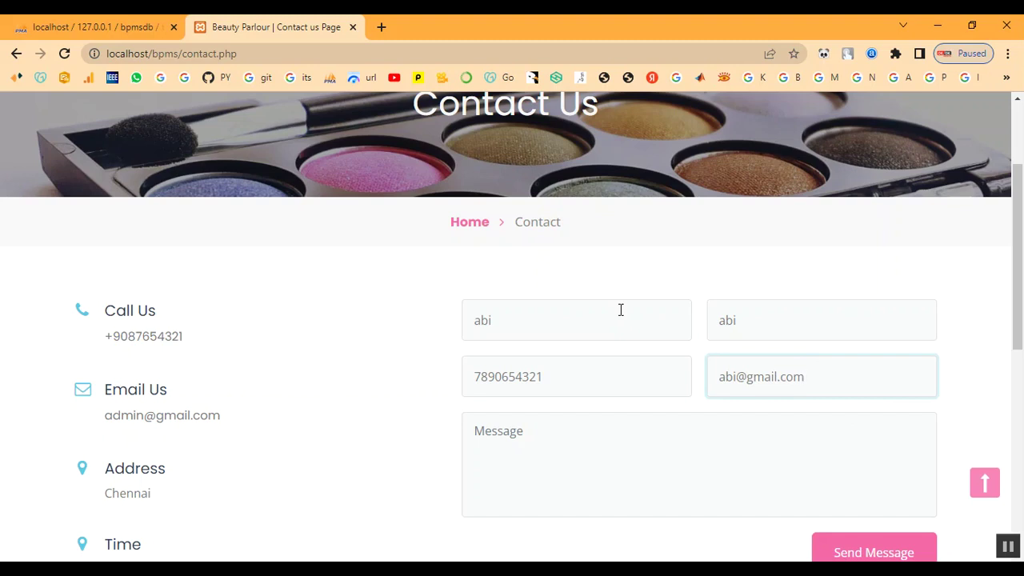
# - Write the message 'Booking for Bridal', send it, and dismiss the sent confirmation
pyautogui.click(615, 477)
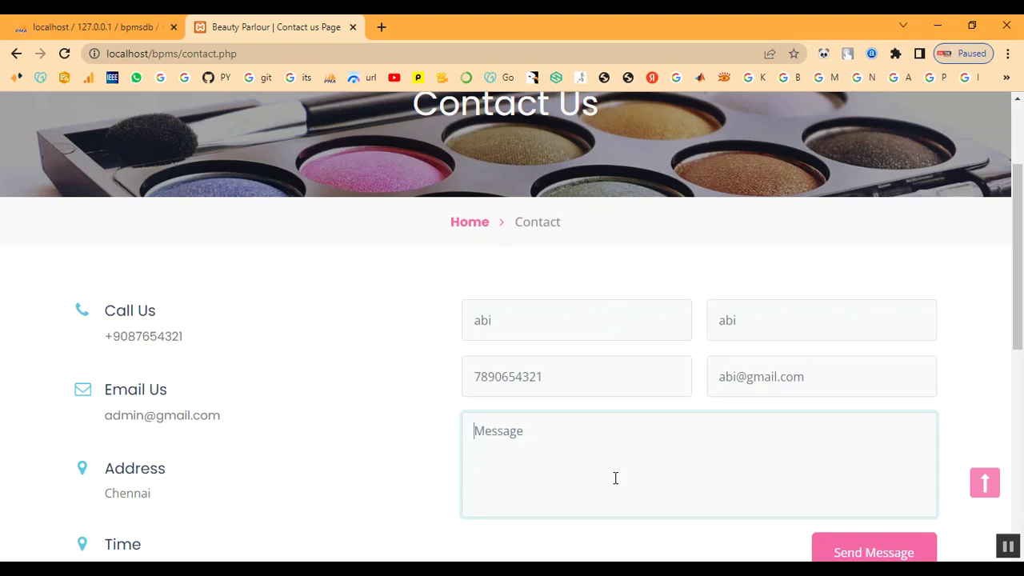
pyautogui.write('Booking for Bridal')
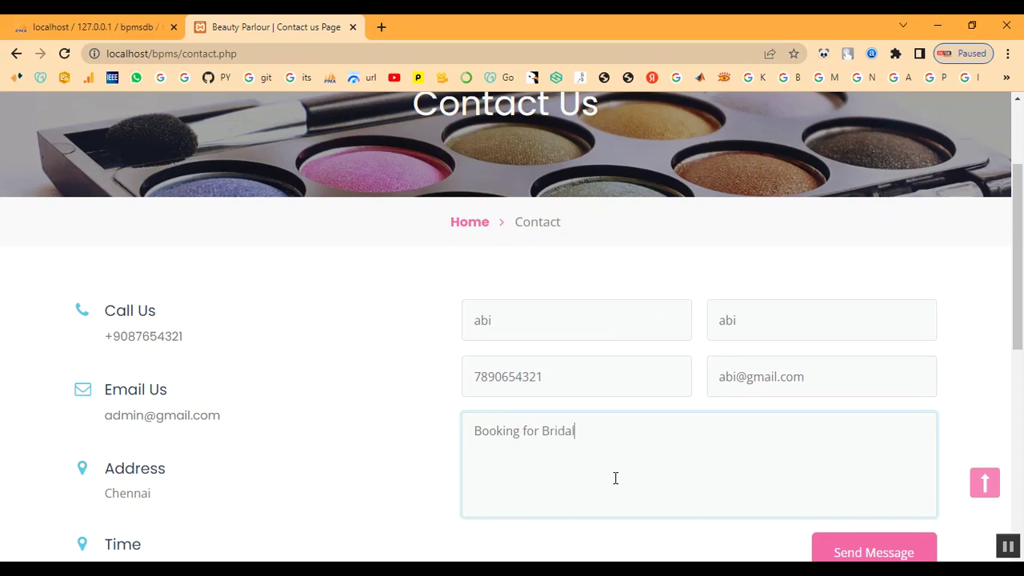
pyautogui.scroll(-2, 864, 455)
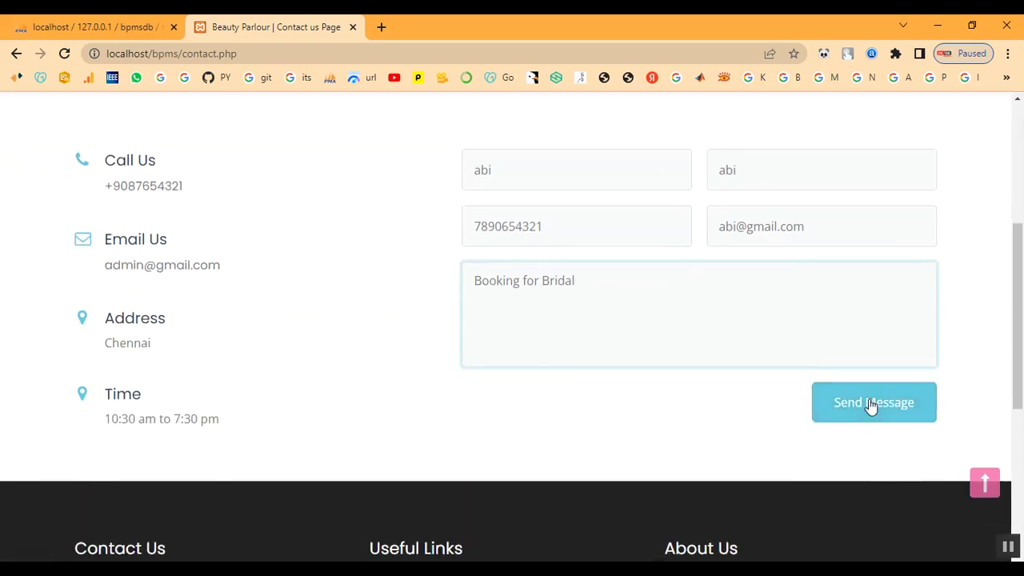
pyautogui.click(870, 406)
pyautogui.moveTo(512, 123); pyautogui.dragTo(387, 112)
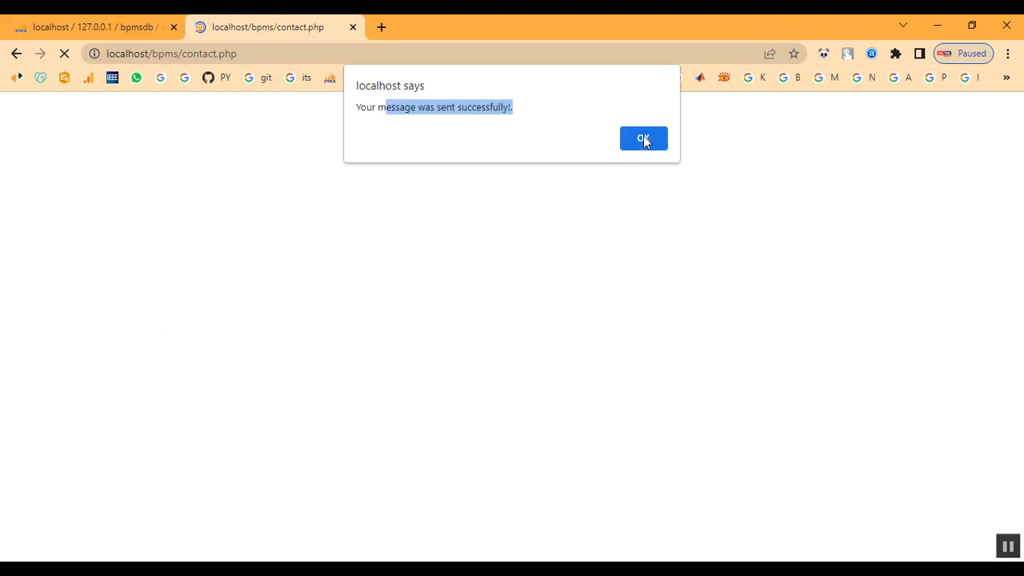
pyautogui.click(644, 138)
# - Sign in to the admin panel with the admin username and password
pyautogui.click(681, 128)
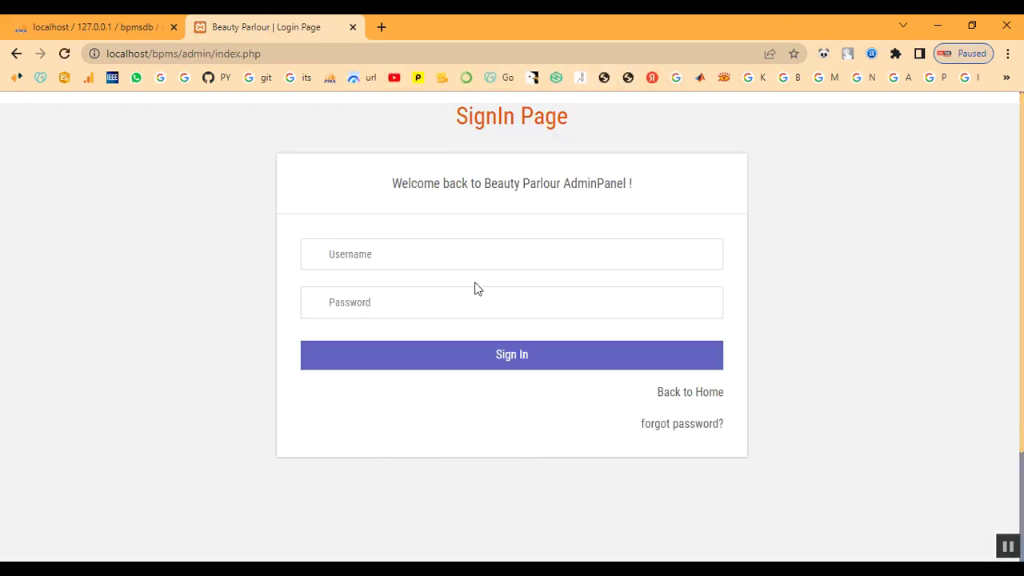
pyautogui.click(417, 259)
pyautogui.write('admin')
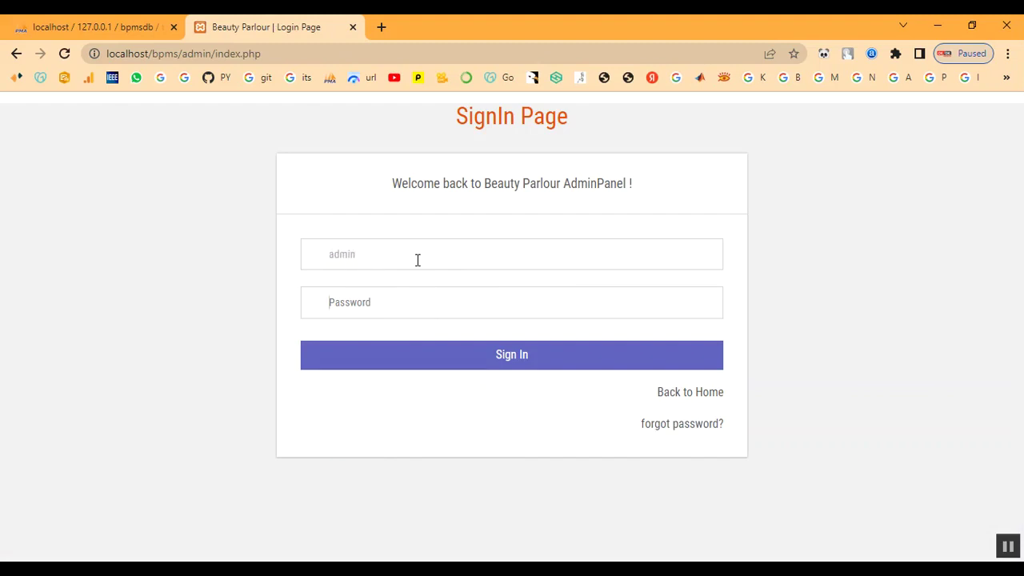
pyautogui.press('Tab')
pyautogui.write('T')
pyautogui.click(418, 367)
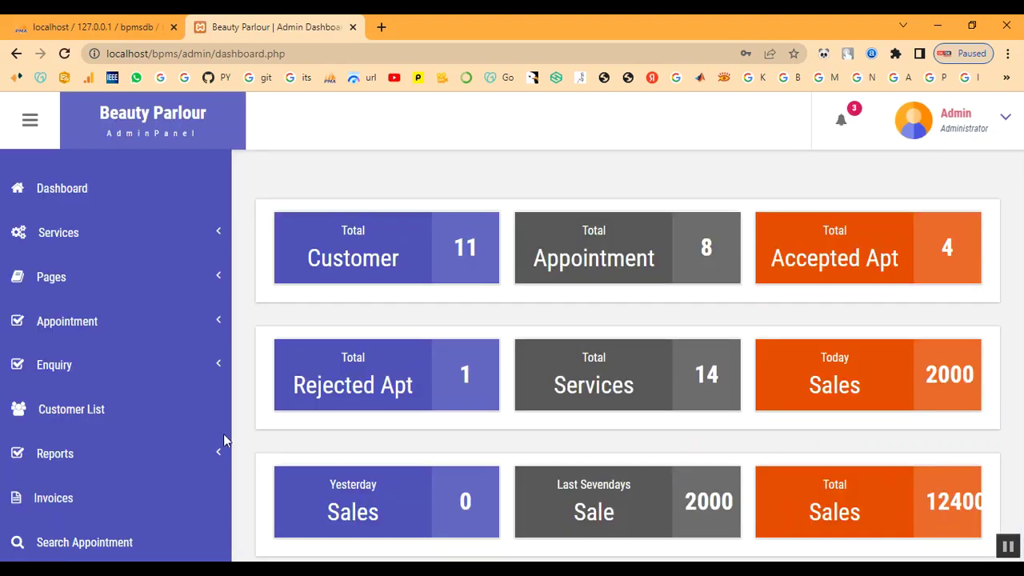
# - View the new Booking for Bridal enquiry under Unread Enquiry, then check it in Read Enquiry
pyautogui.click(91, 454)
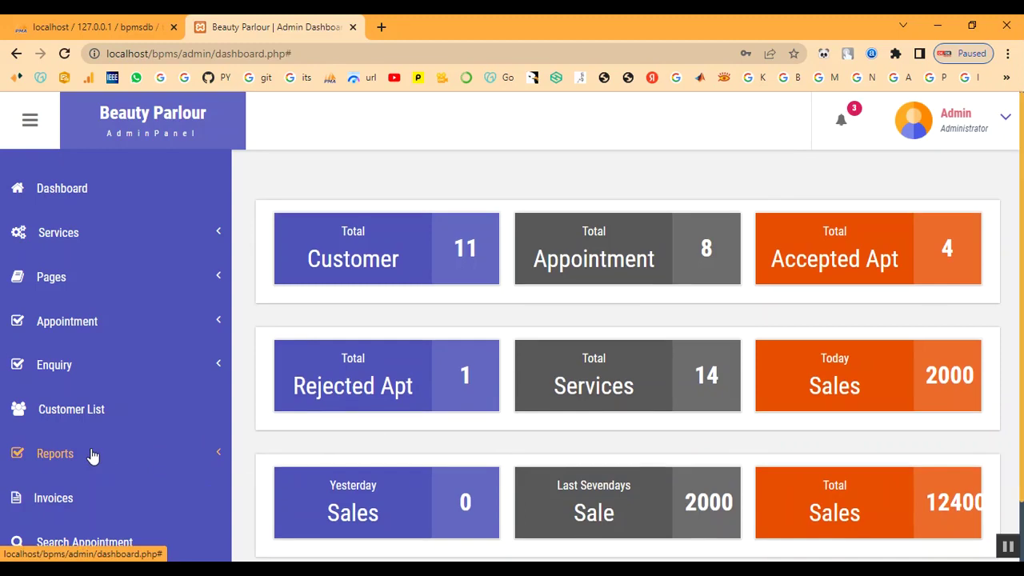
pyautogui.click(72, 373)
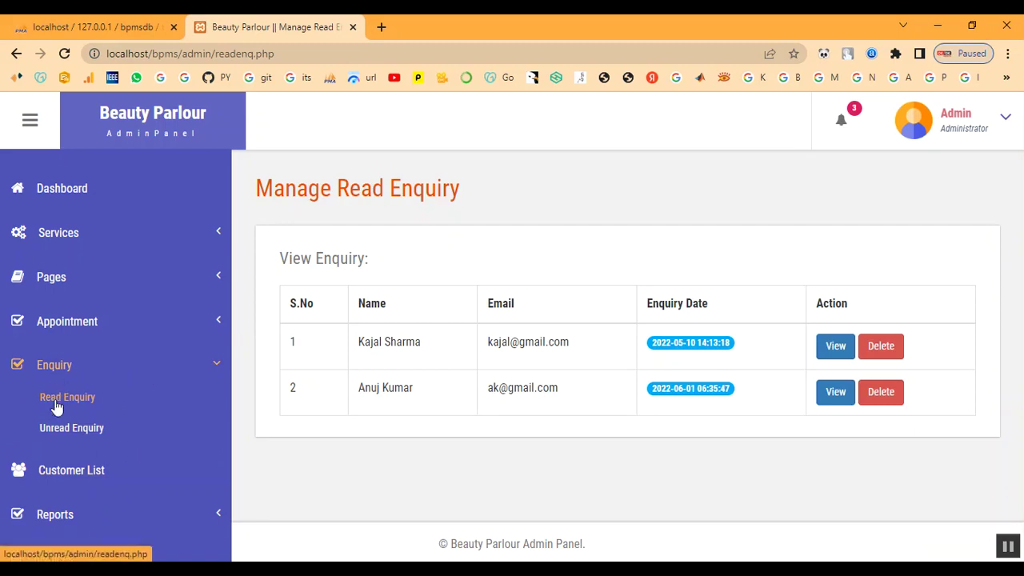
pyautogui.click(53, 434)
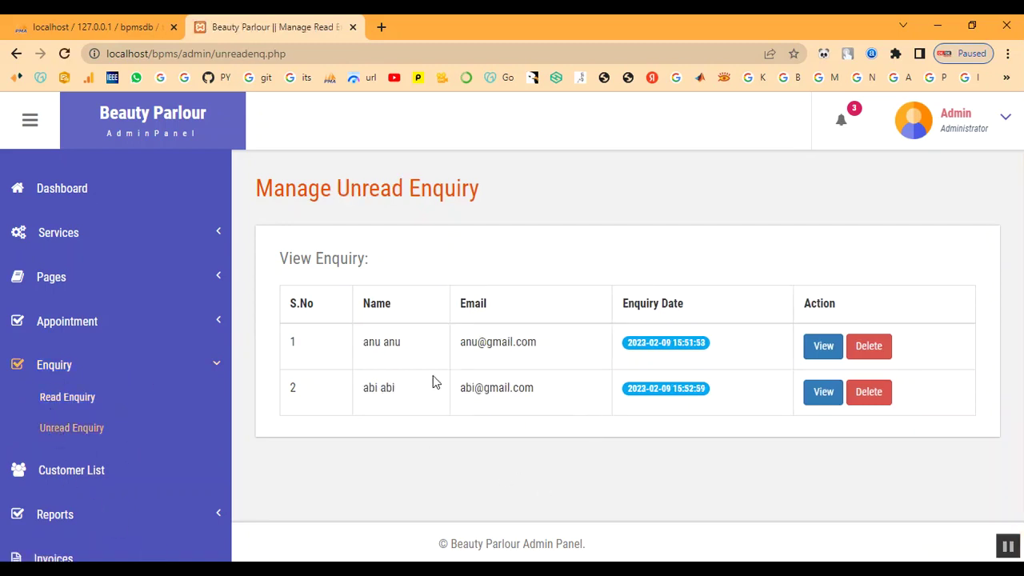
pyautogui.moveTo(467, 393); pyautogui.dragTo(559, 399)
pyautogui.click(804, 437)
pyautogui.click(824, 393)
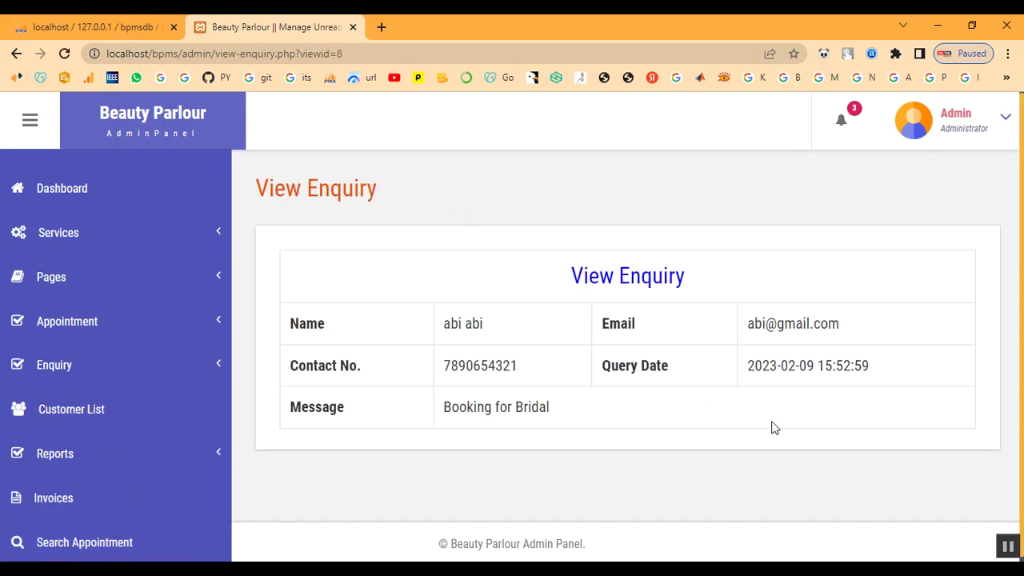
pyautogui.scroll(-1, 672, 408)
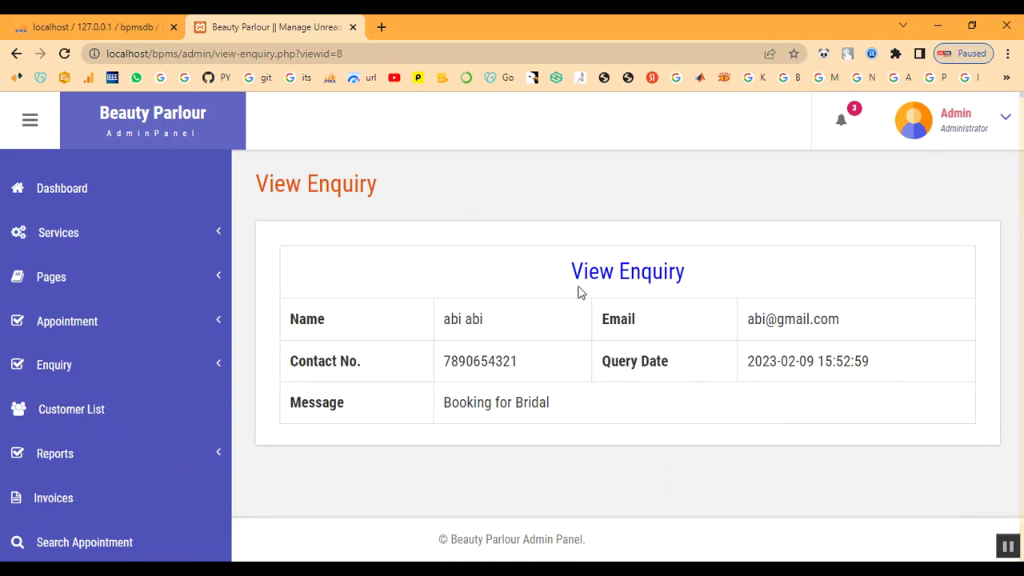
pyautogui.click(56, 368)
pyautogui.click(61, 398)
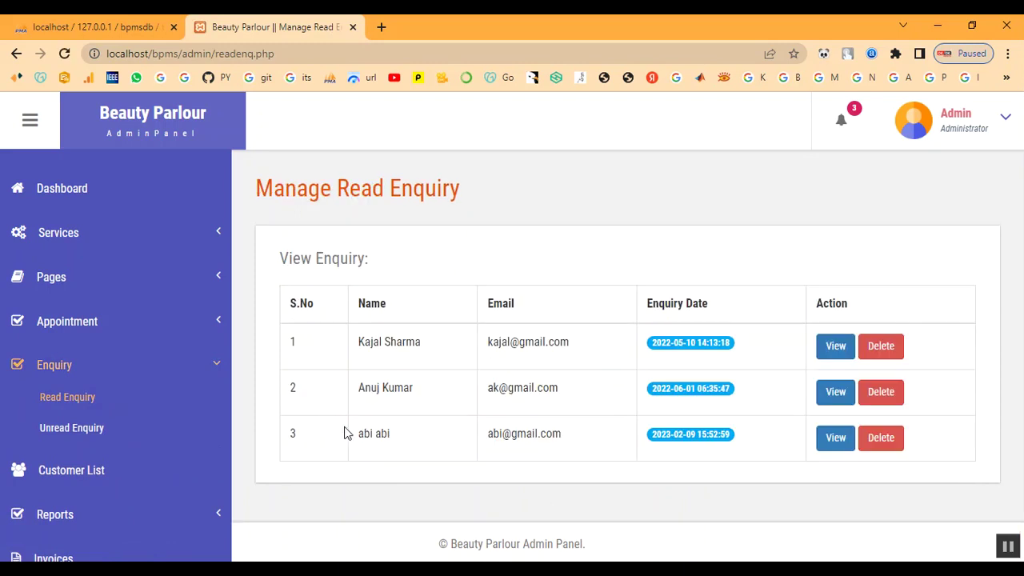
# - Review the four appointments listed under Appointment > Accepted Appointment
pyautogui.moveTo(370, 435); pyautogui.dragTo(616, 455)
pyautogui.click(620, 455)
pyautogui.click(53, 368)
pyautogui.click(72, 324)
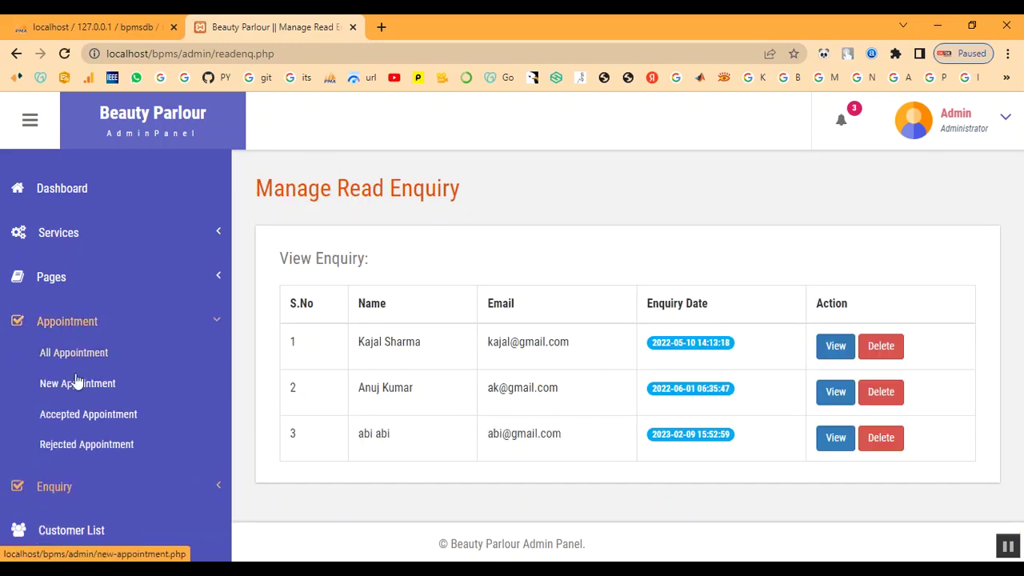
pyautogui.click(76, 410)
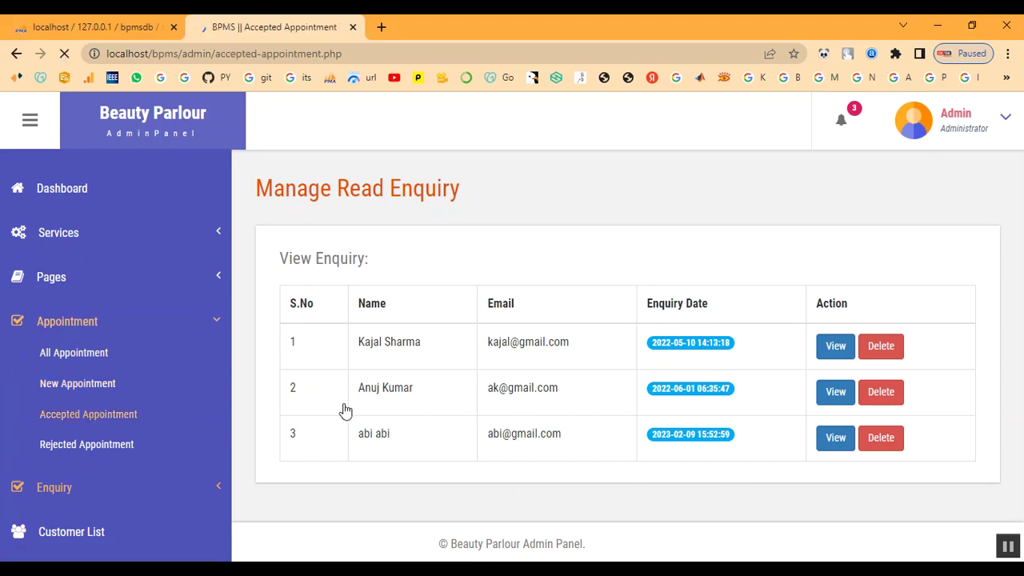
pyautogui.scroll(-2, 569, 427)
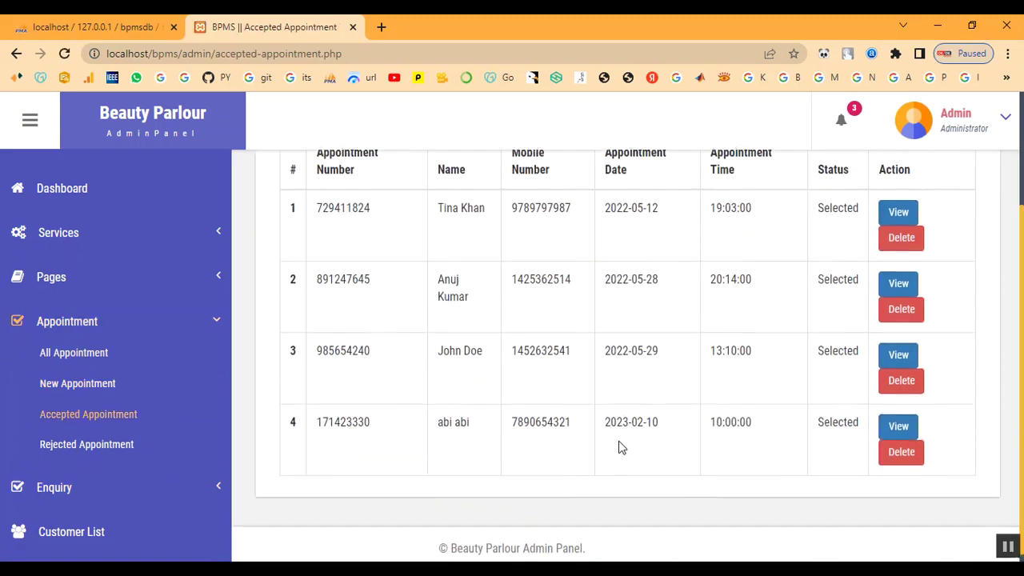
# - Log out of the admin panel from the dashboard and return to the public home page
pyautogui.click(64, 321)
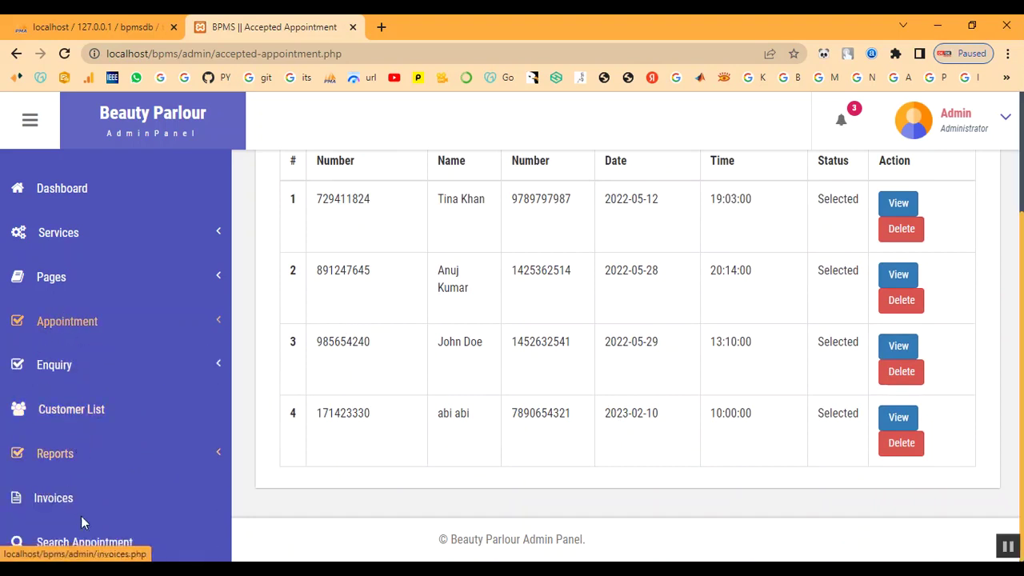
pyautogui.click(59, 192)
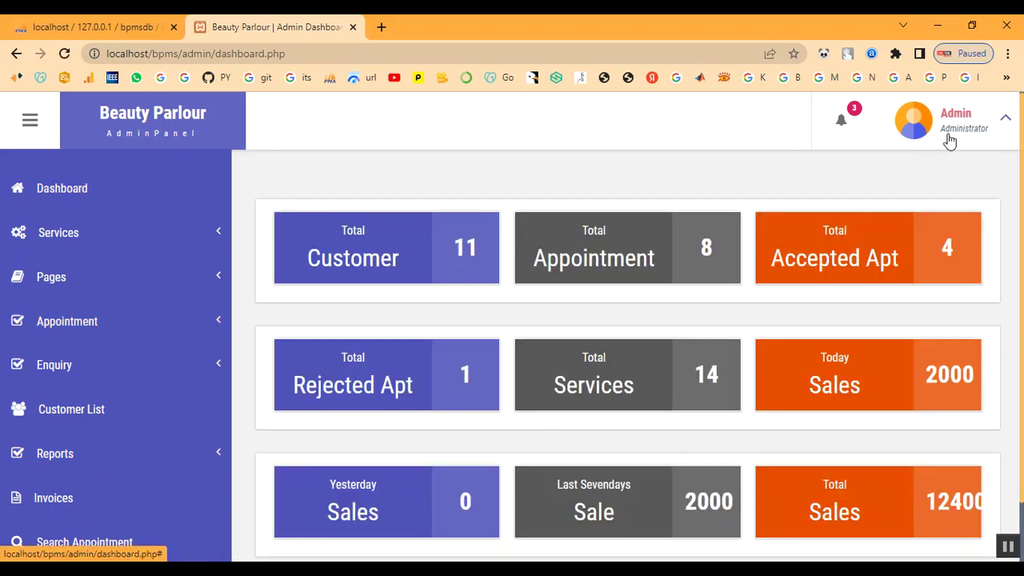
pyautogui.click(949, 140)
pyautogui.click(935, 223)
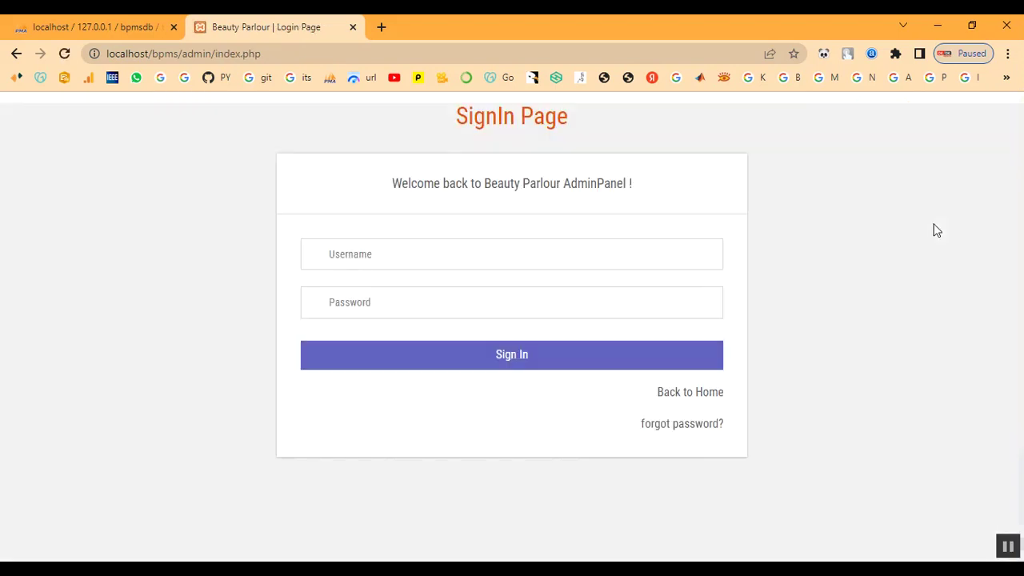
pyautogui.click(693, 397)
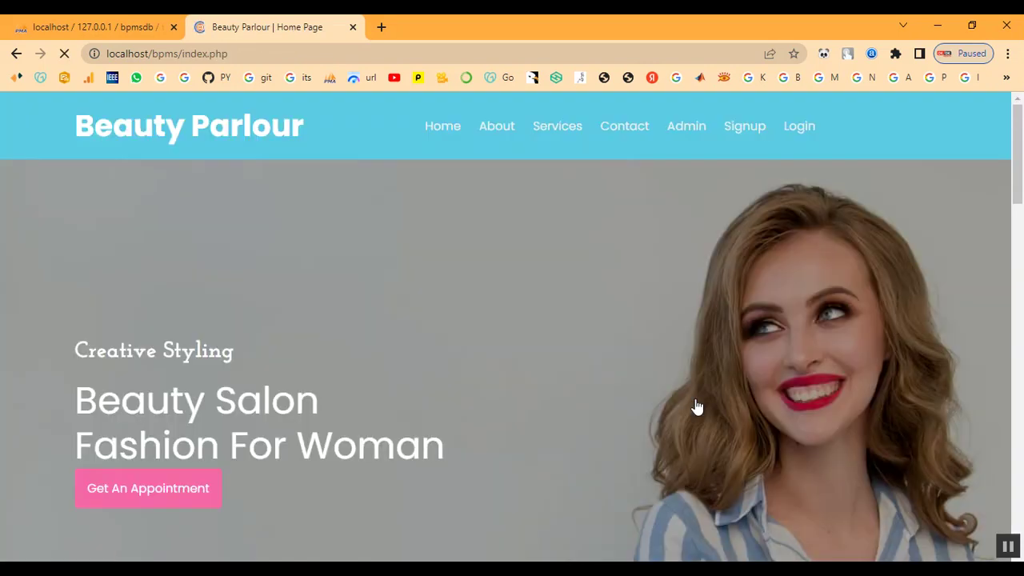